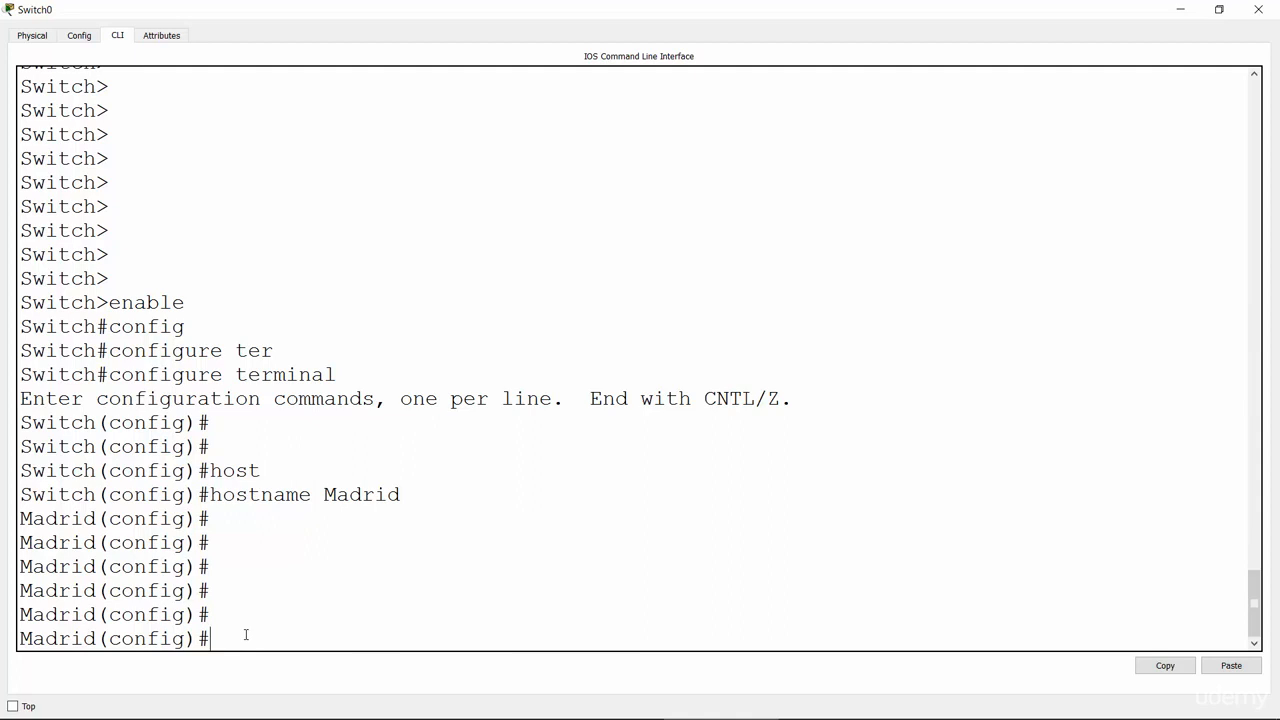
Step: Run ip domain-name networkel on the Madrid switch and highlight the applied command
type("ip domain-n")
key("Tab")
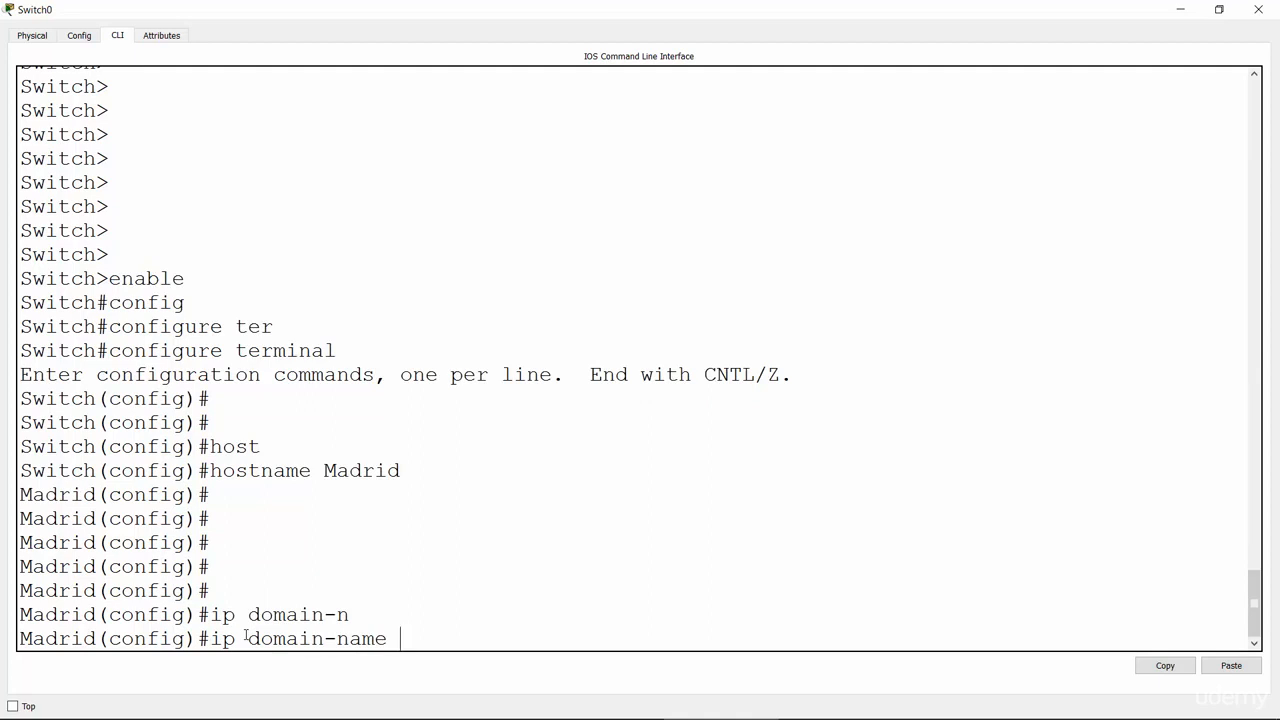
type("networkel")
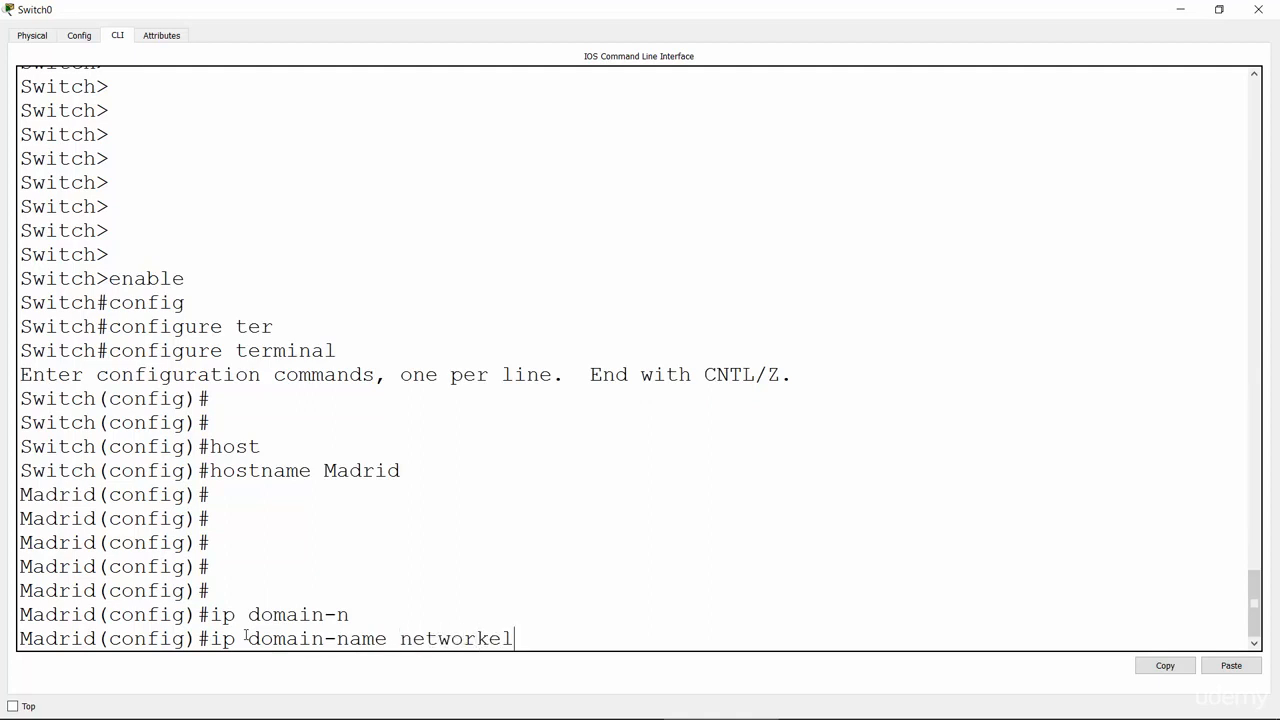
key("Return")
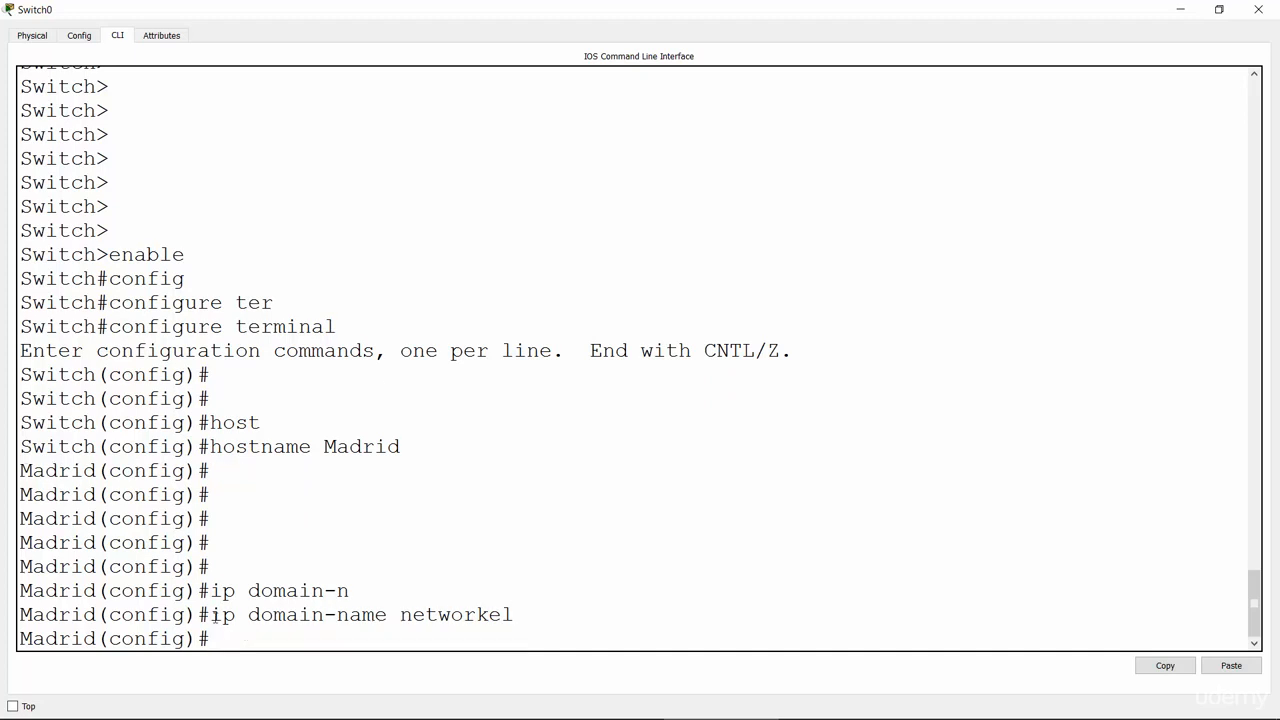
left_click_drag(213, 616, 514, 622)
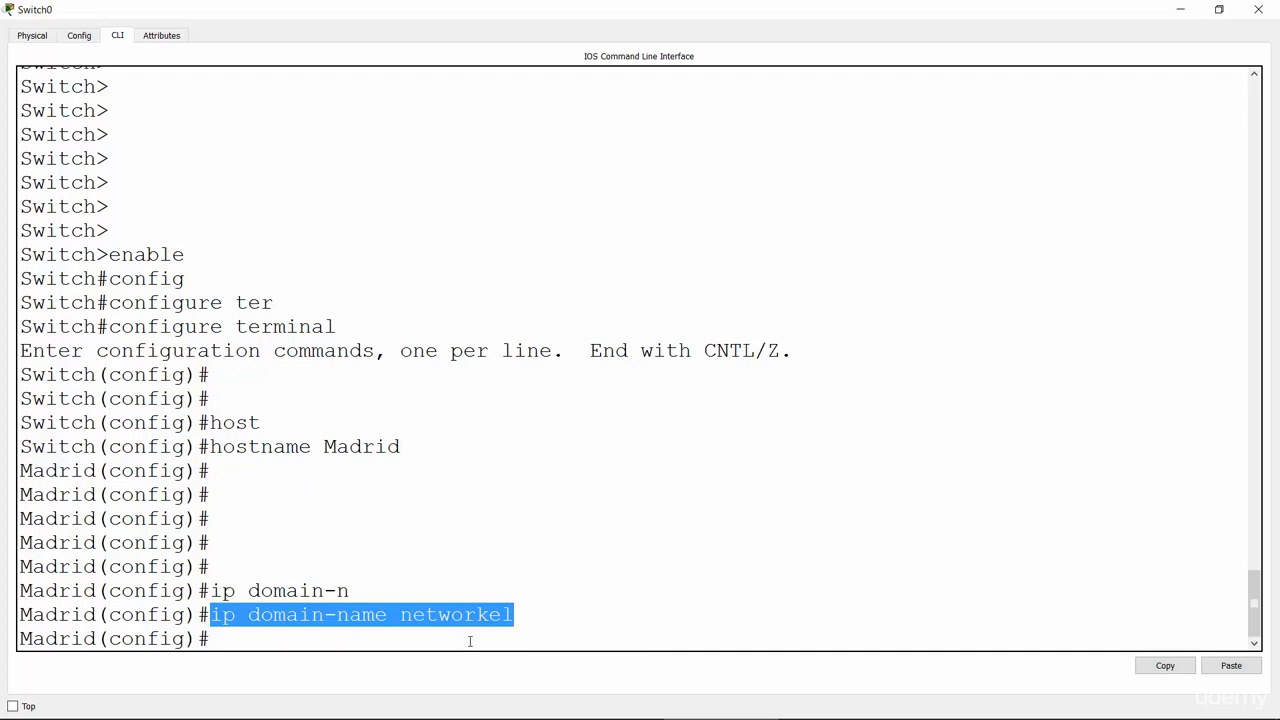
left_click(470, 641)
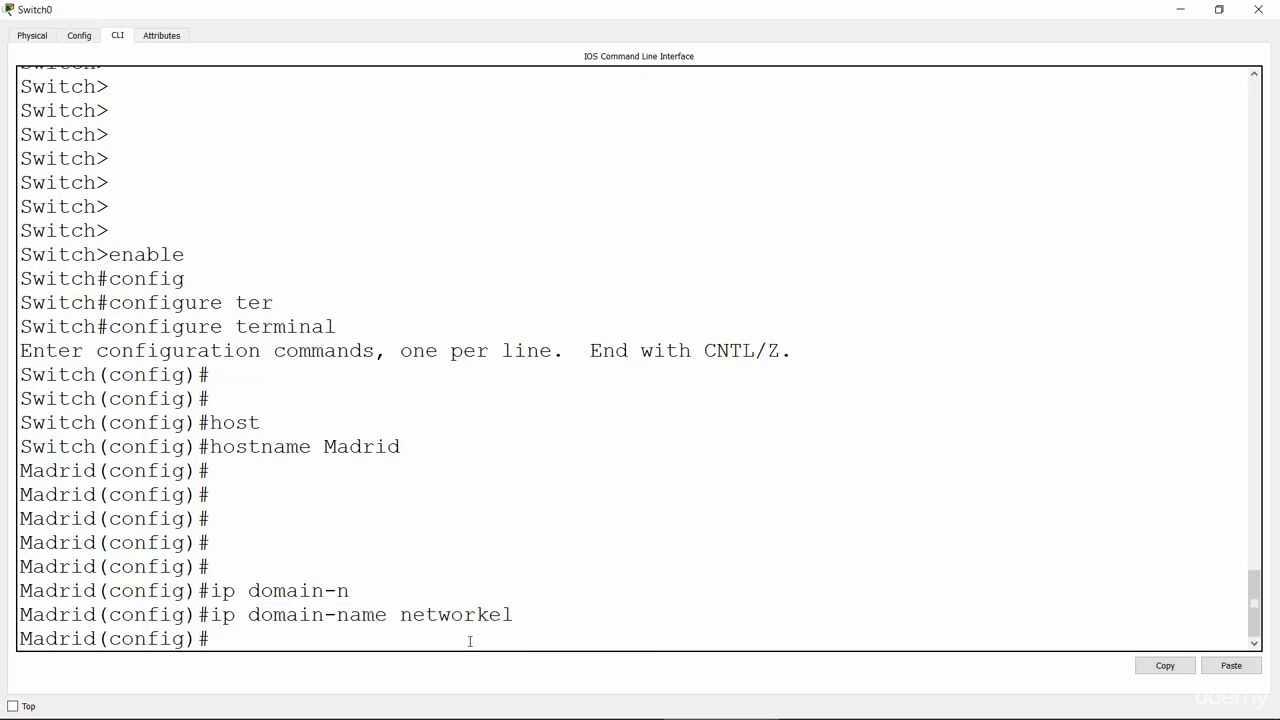
Step: Build crypto key generate rsa with ? help, trying the general-keys option
type("cryp")
key("Tab")
type("genera")
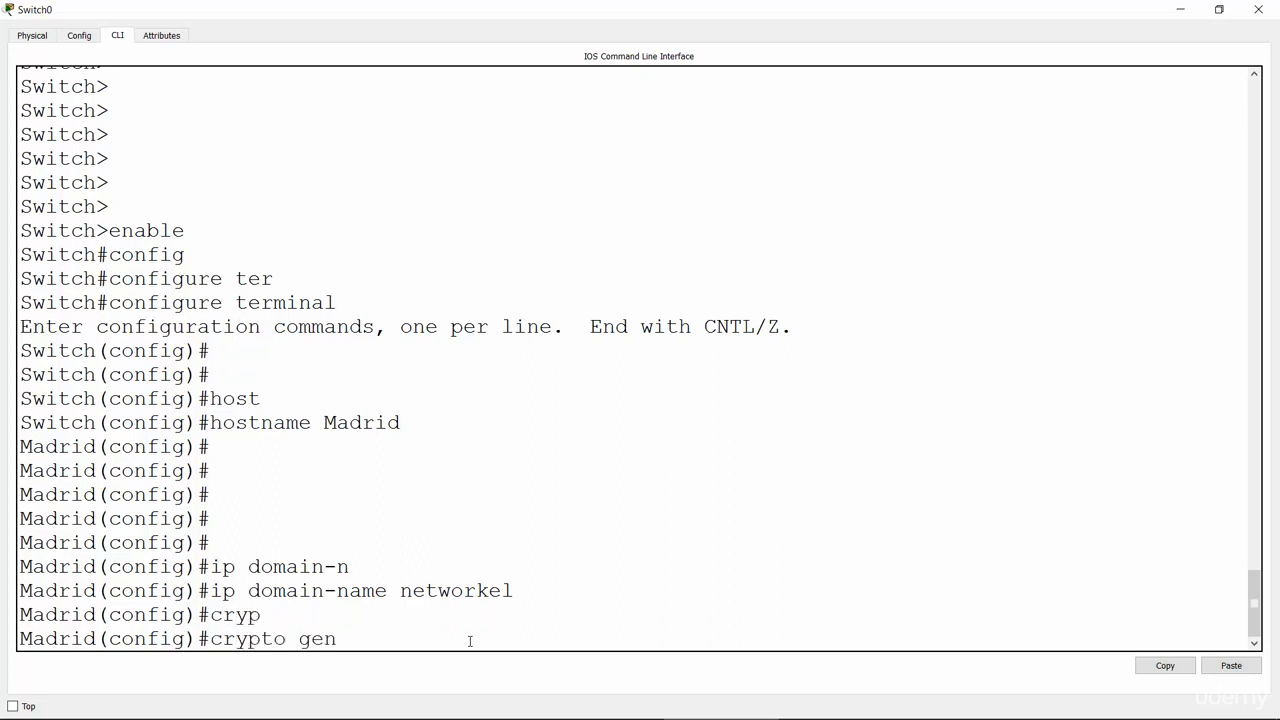
key("Tab")
key("BackSpace")
key("BackSpace")
key("BackSpace")
key("BackSpace")
key("BackSpace")
key("BackSpace")
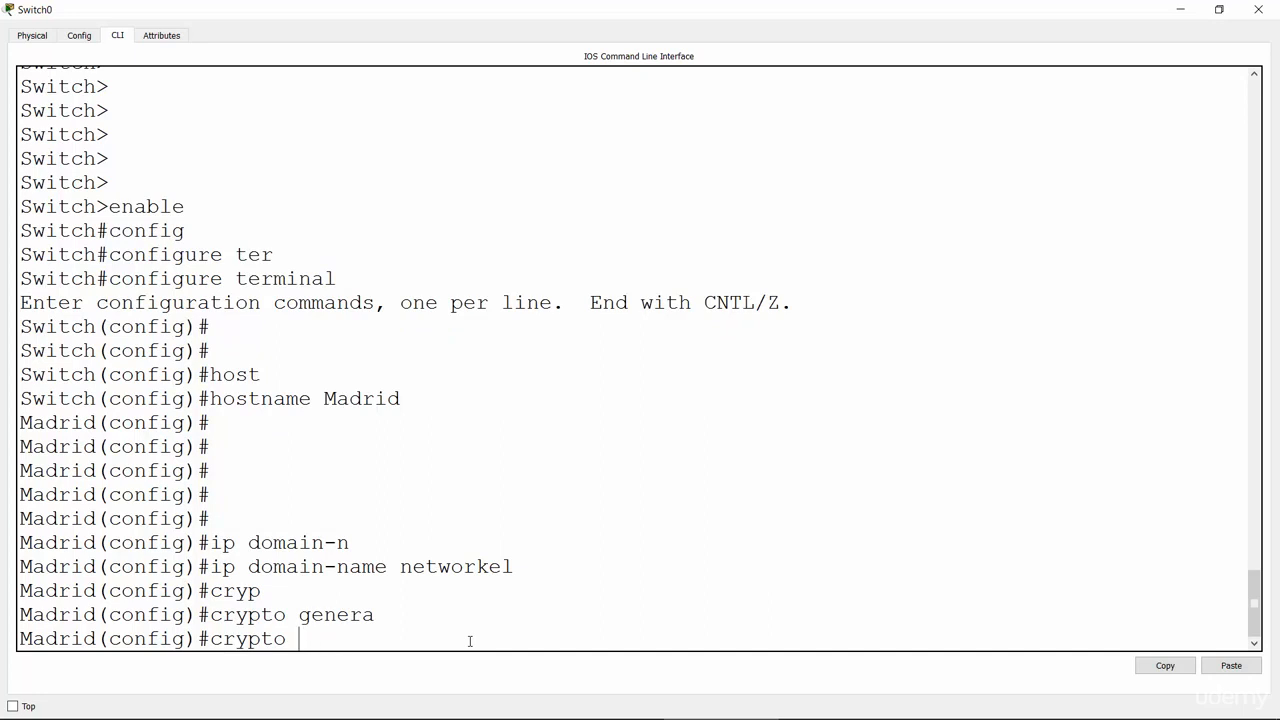
type("?")
type("ke")
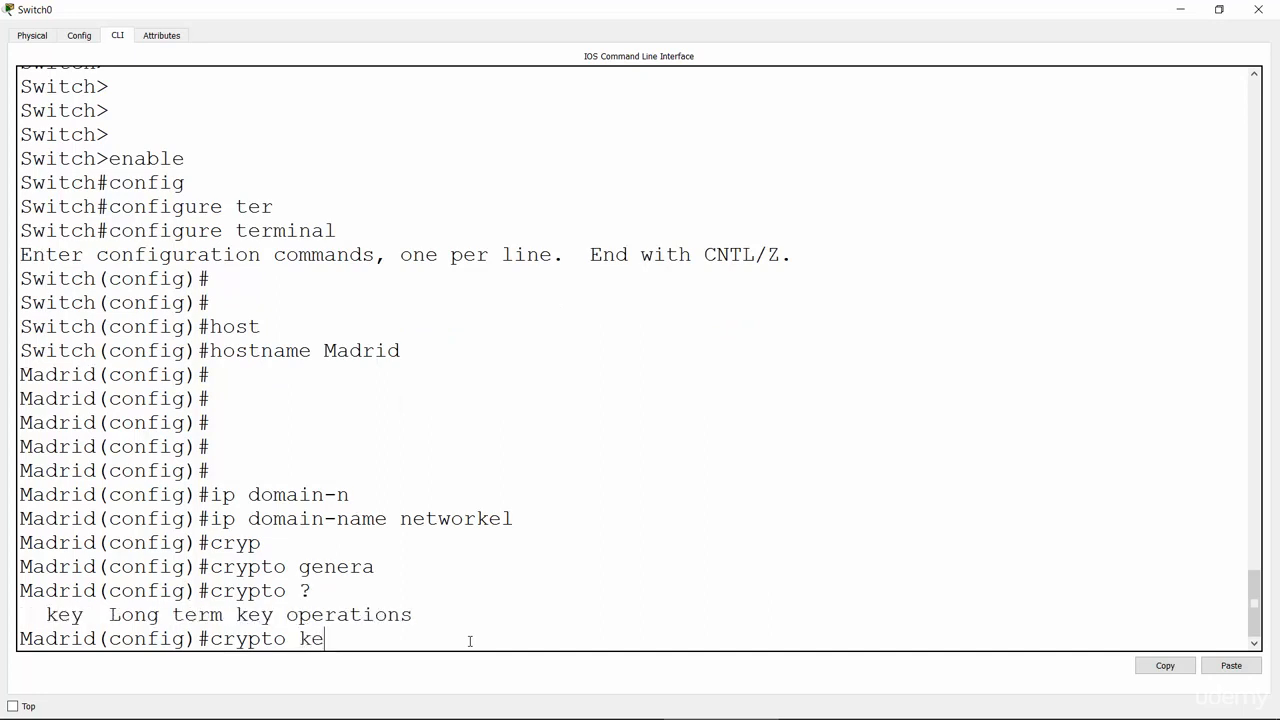
key("Tab")
type("?")
key("BackSpace")
key("BackSpace")
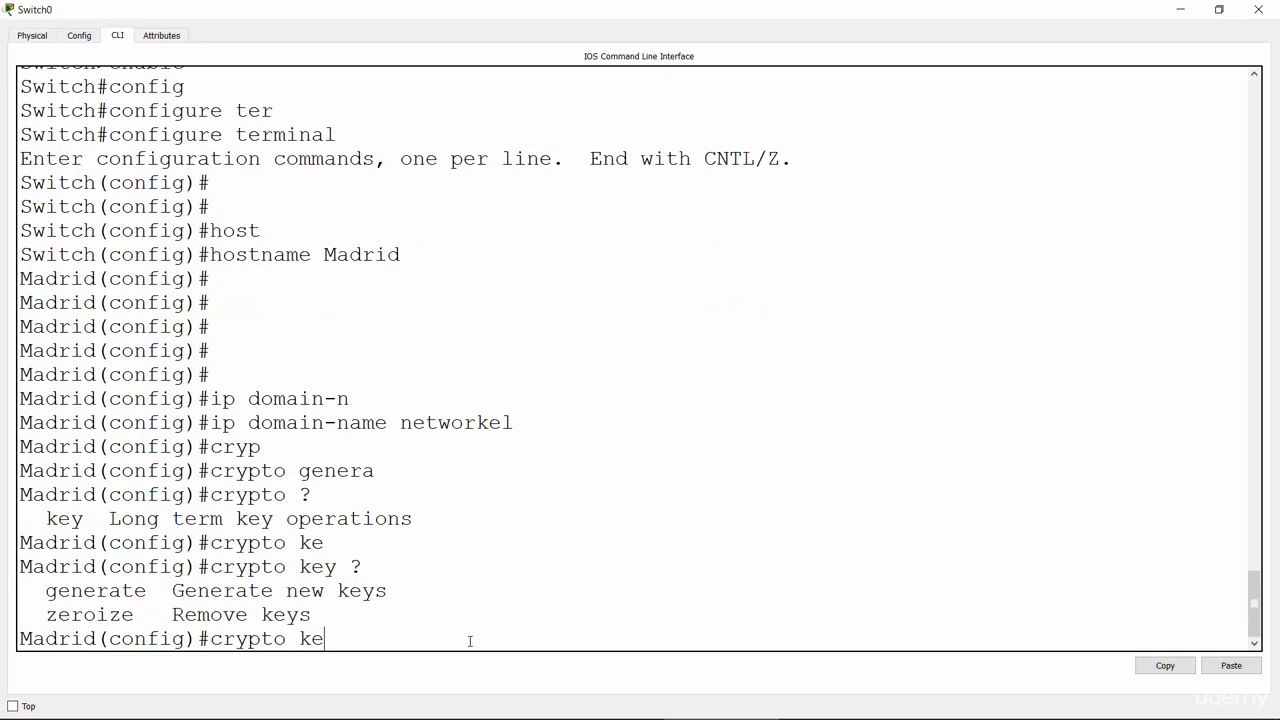
type("y")
type("?")
type("gene")
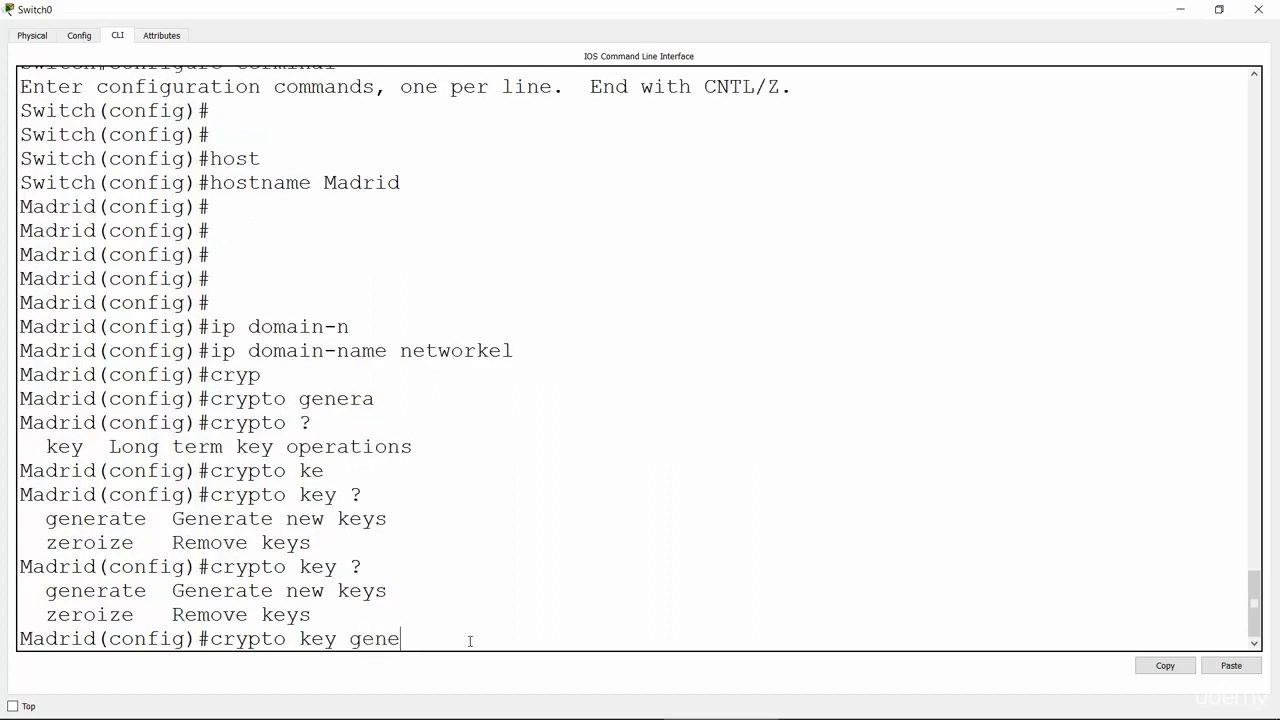
type("r")
key("Tab")
type("?rsa ")
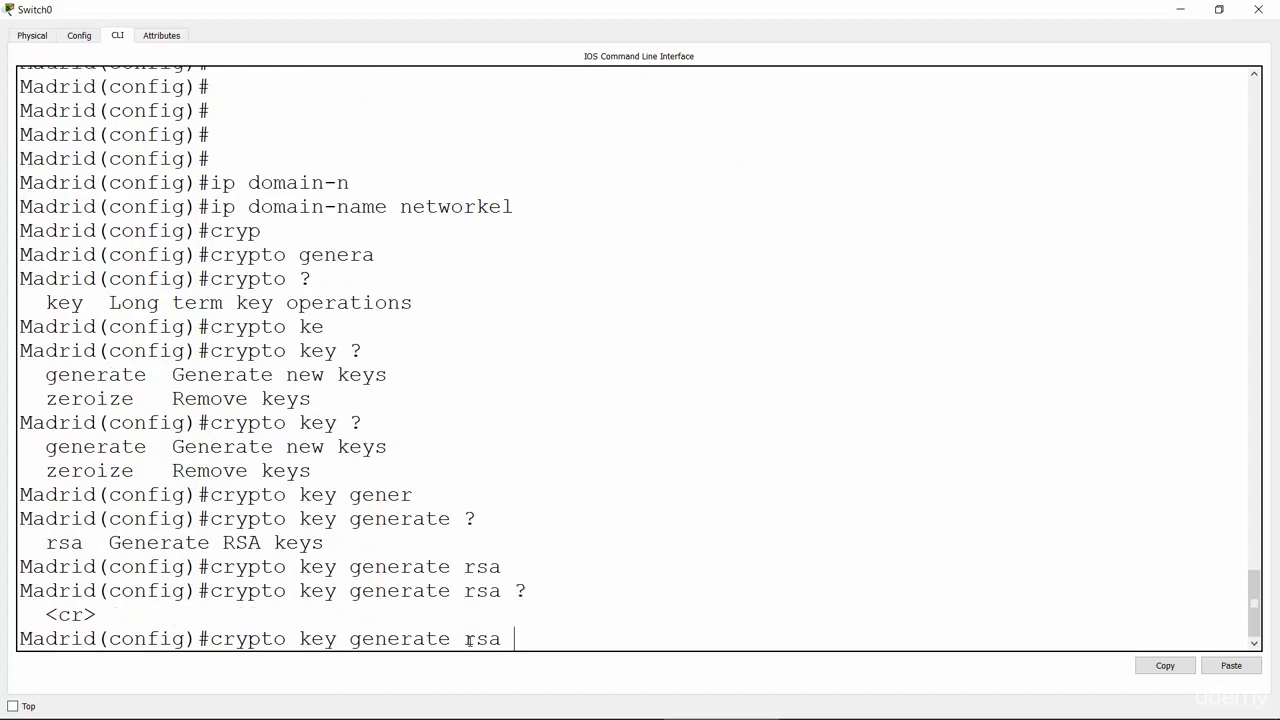
type("? genera")
key("Tab")
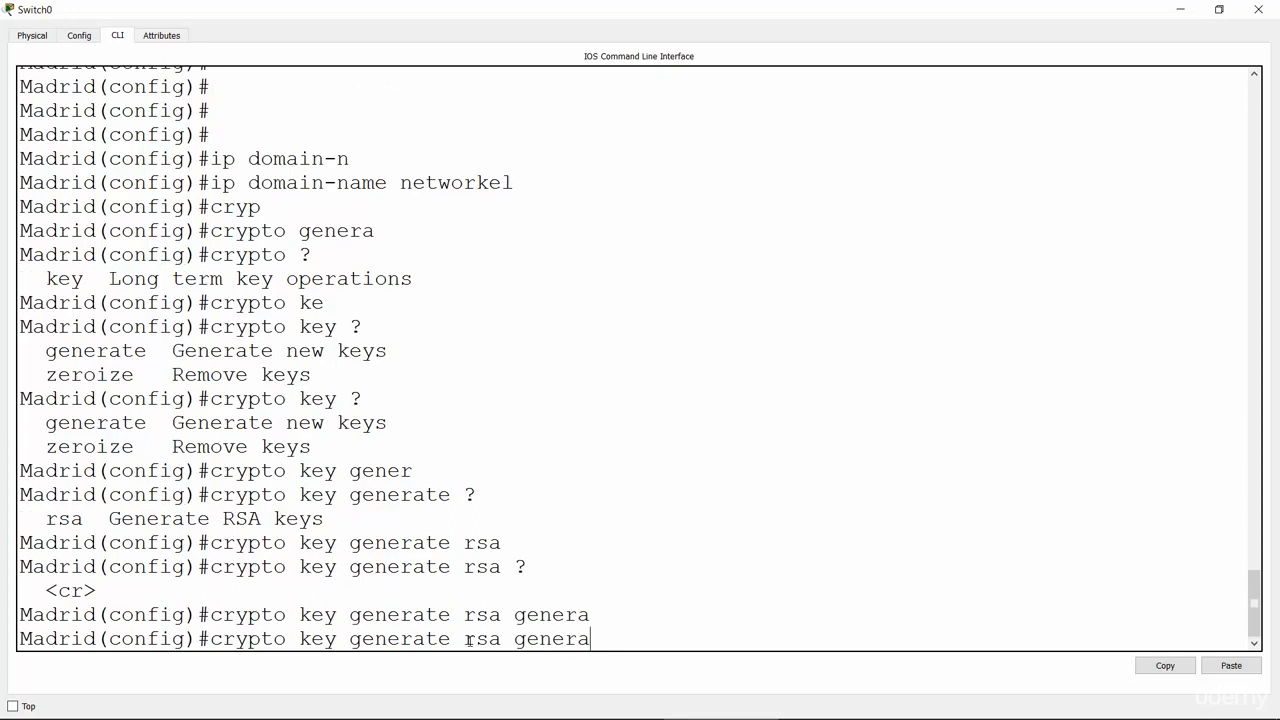
type("l-keys")
key("Return")
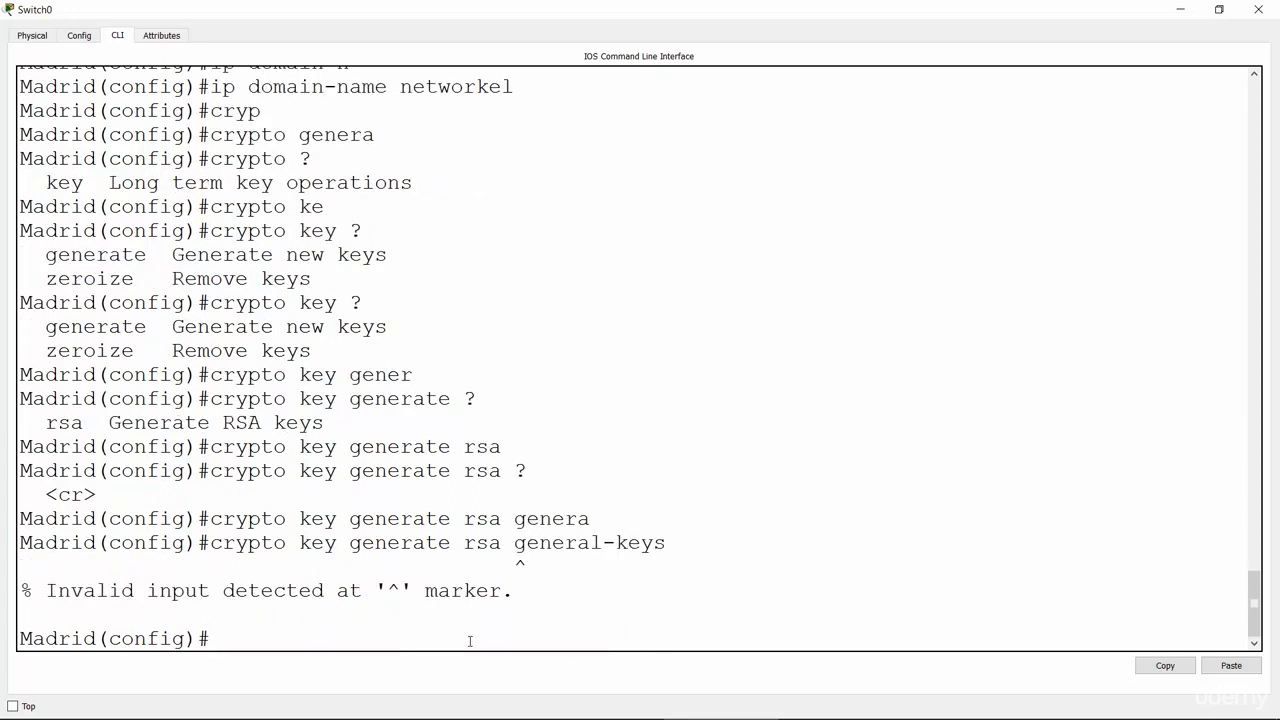
Step: Rerun crypto key generate rsa without the invalid general-keys option
key("Up")
key("BackSpace")
key("BackSpace")
key("BackSpace")
key("BackSpace")
key("BackSpace")
key("BackSpace")
key("BackSpace")
key("BackSpace")
key("BackSpace")
key("BackSpace")
key("BackSpace")
key("BackSpace")
key("BackSpace")
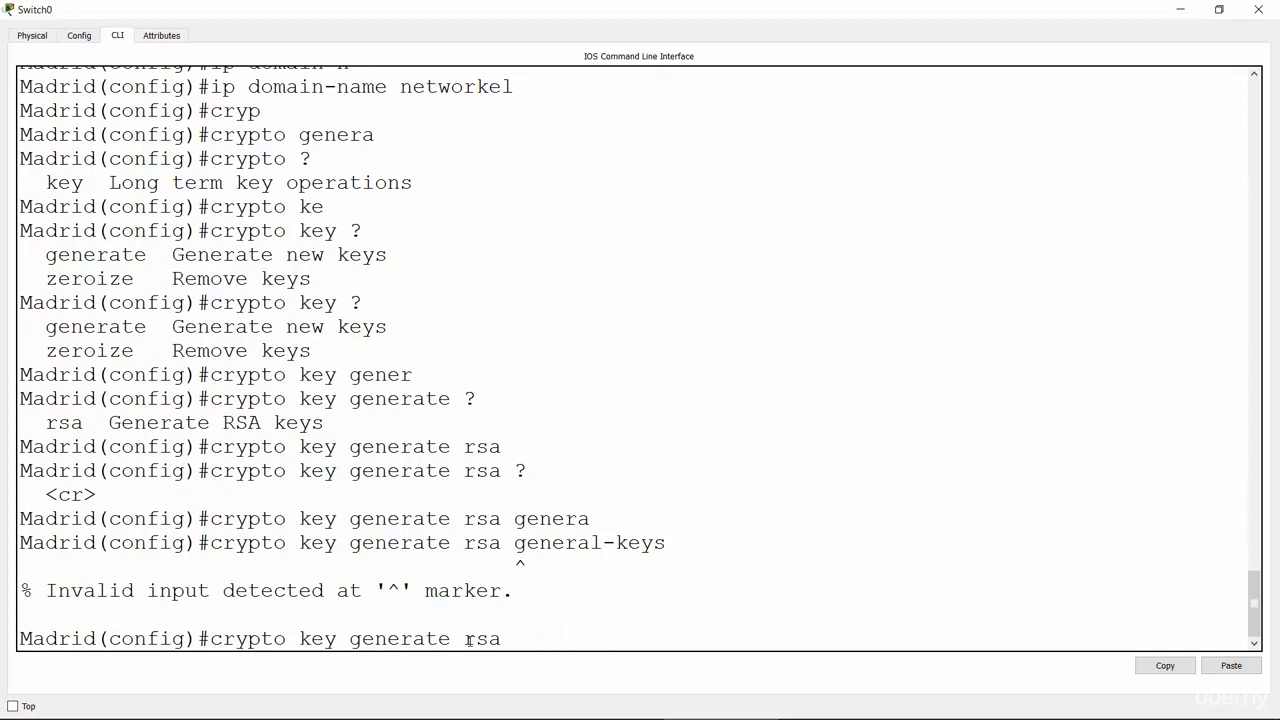
key("Return")
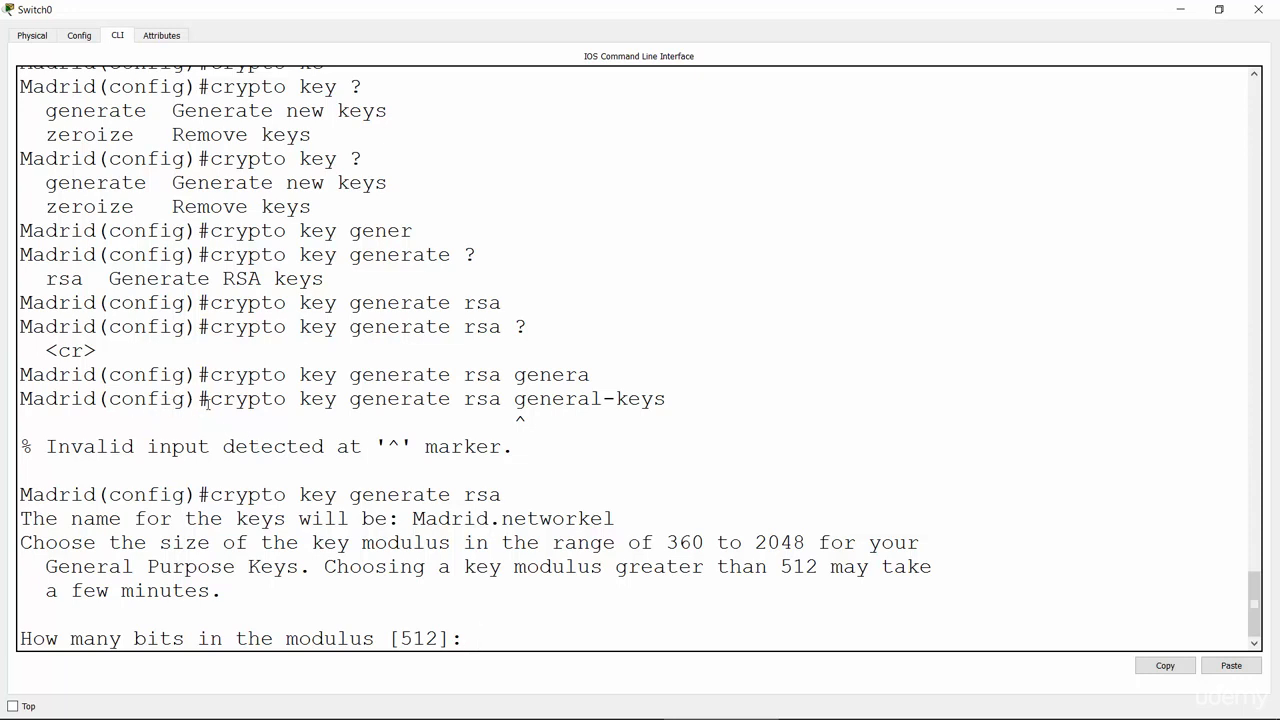
Step: Answer 1024 bits at the modulus prompt so the Madrid switch generates its RSA keys
left_click_drag(211, 400, 413, 375)
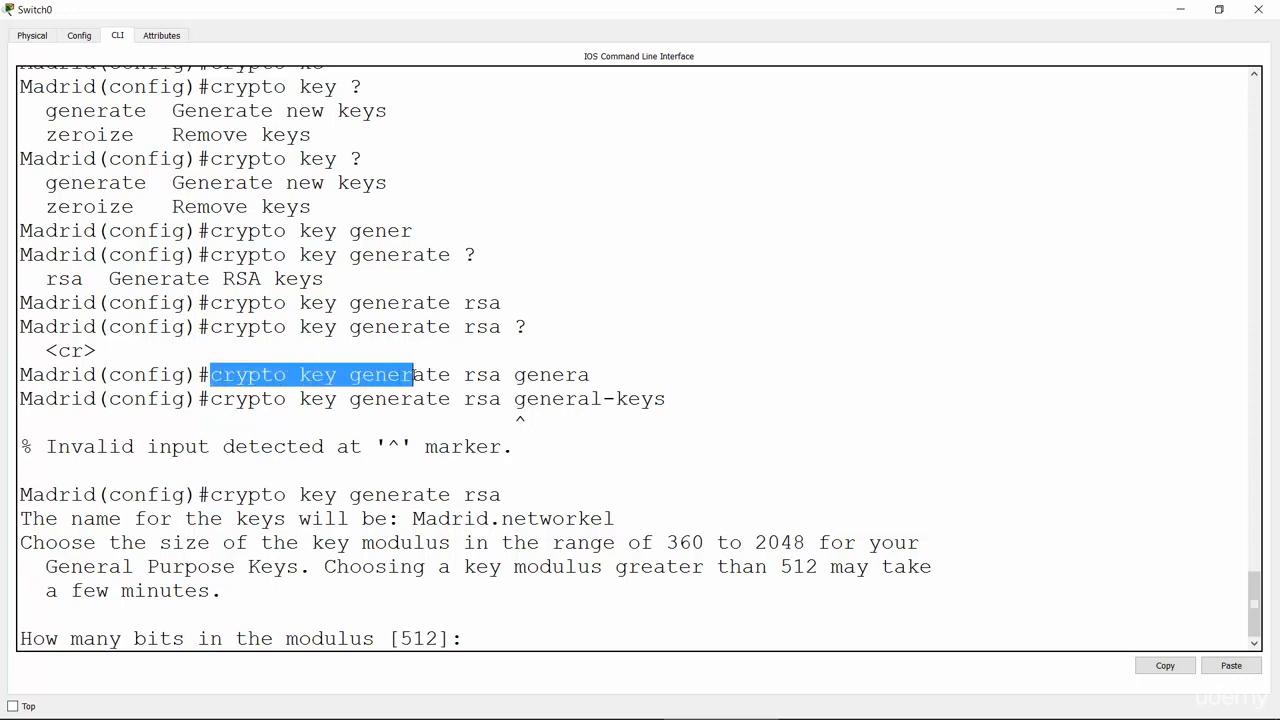
left_click(314, 375)
left_click_drag(210, 303, 515, 309)
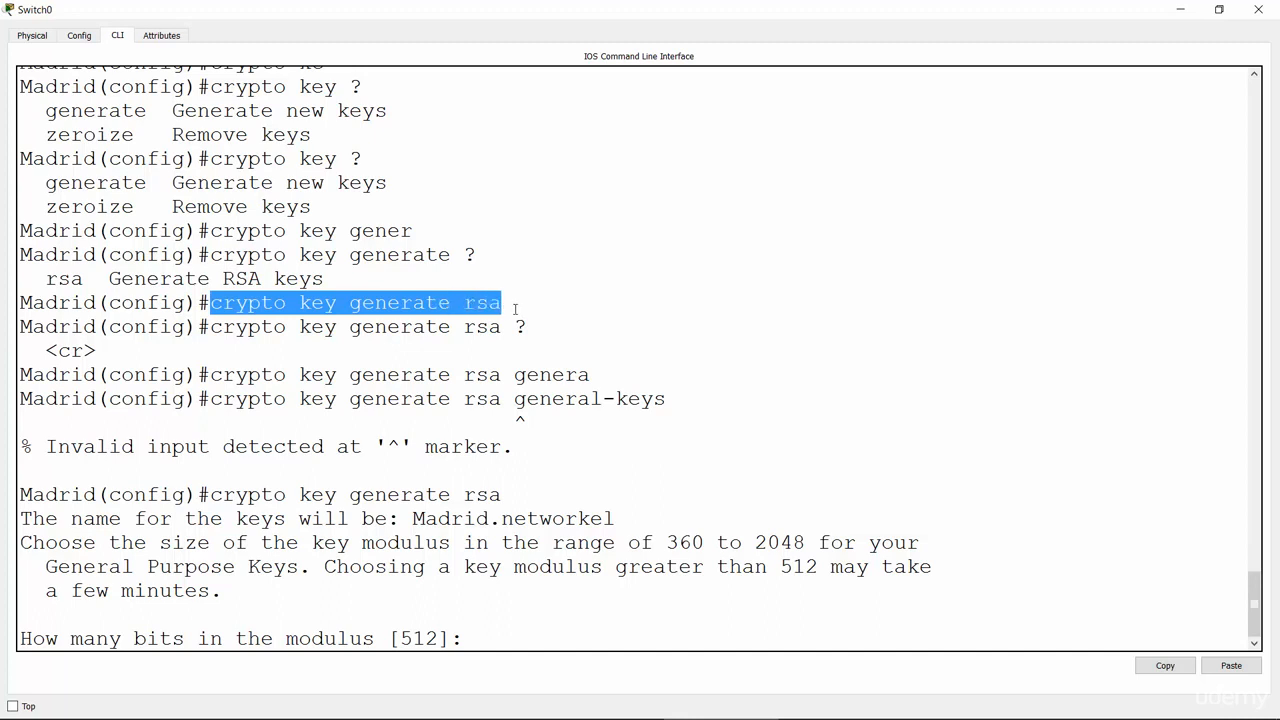
left_click(508, 500)
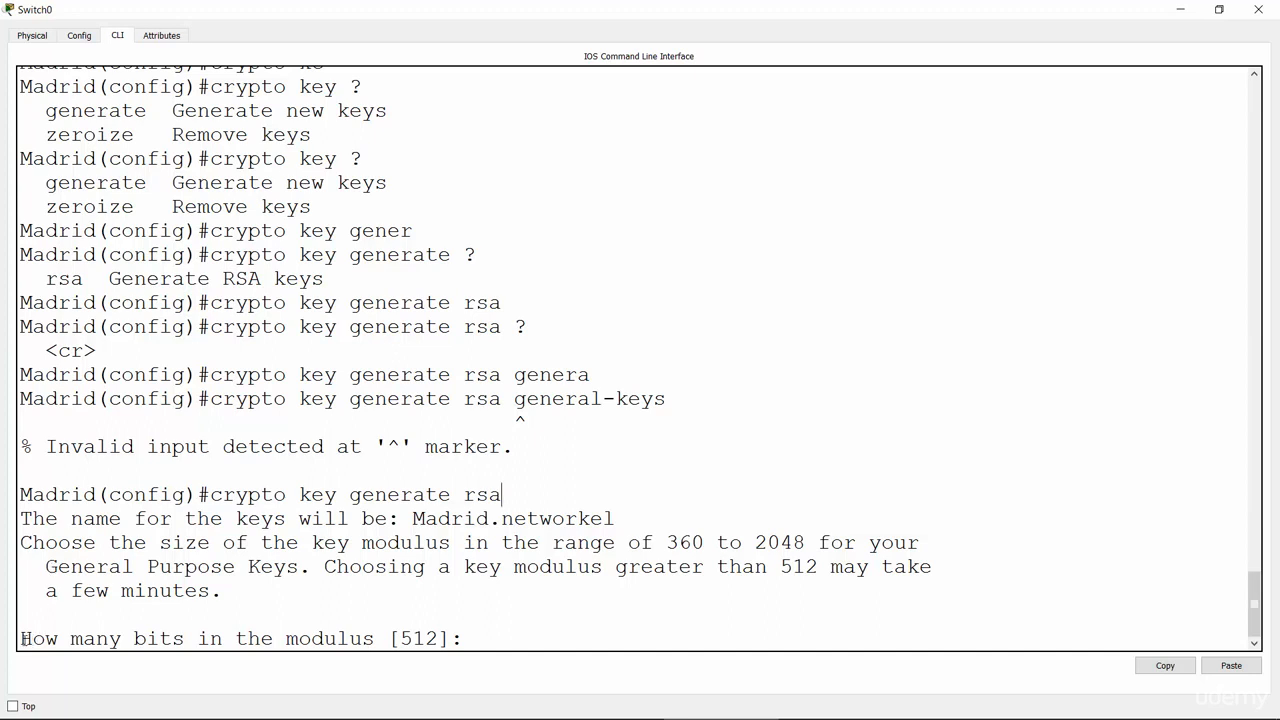
left_click_drag(20, 640, 389, 641)
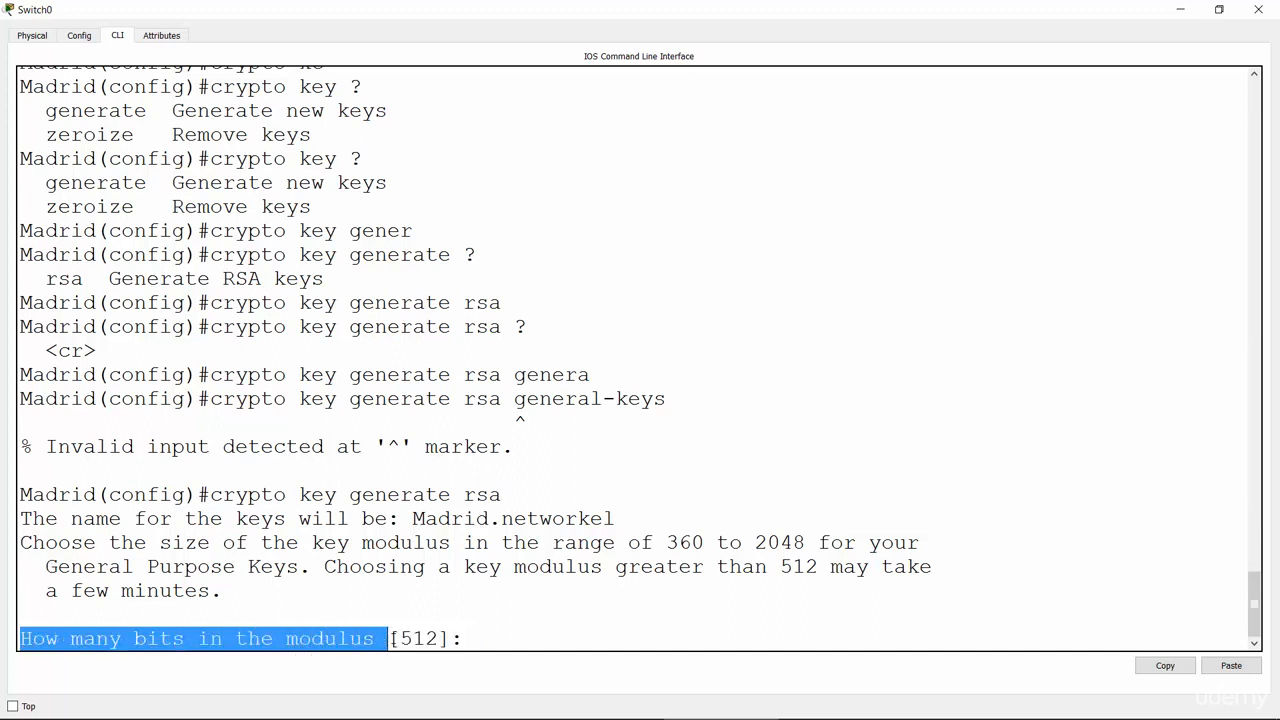
left_click(466, 638)
type("1024")
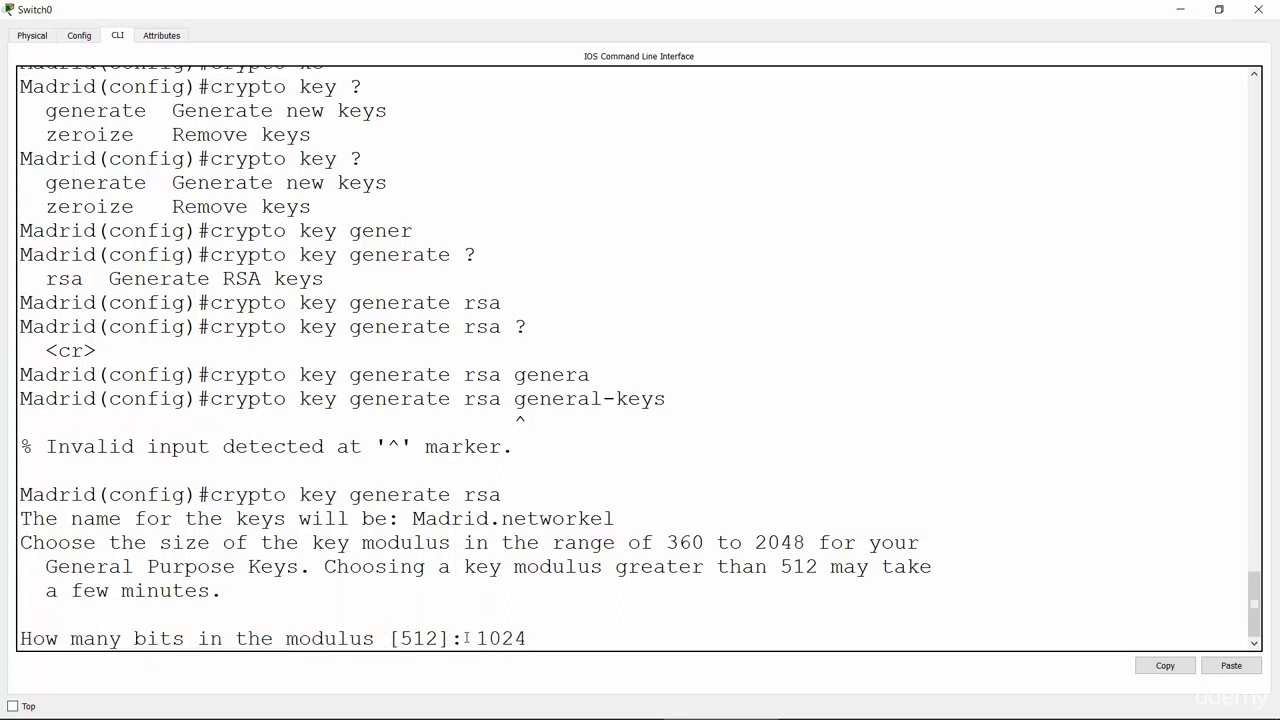
key("Return")
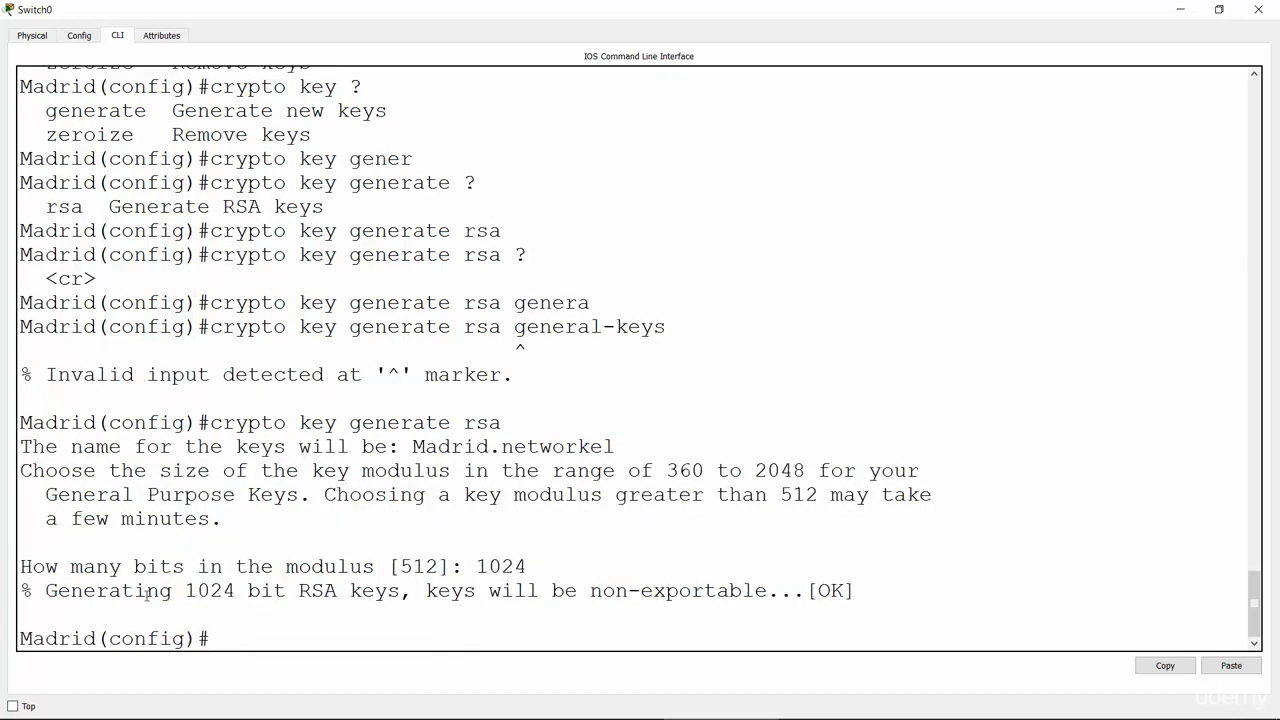
left_click_drag(46, 596, 400, 596)
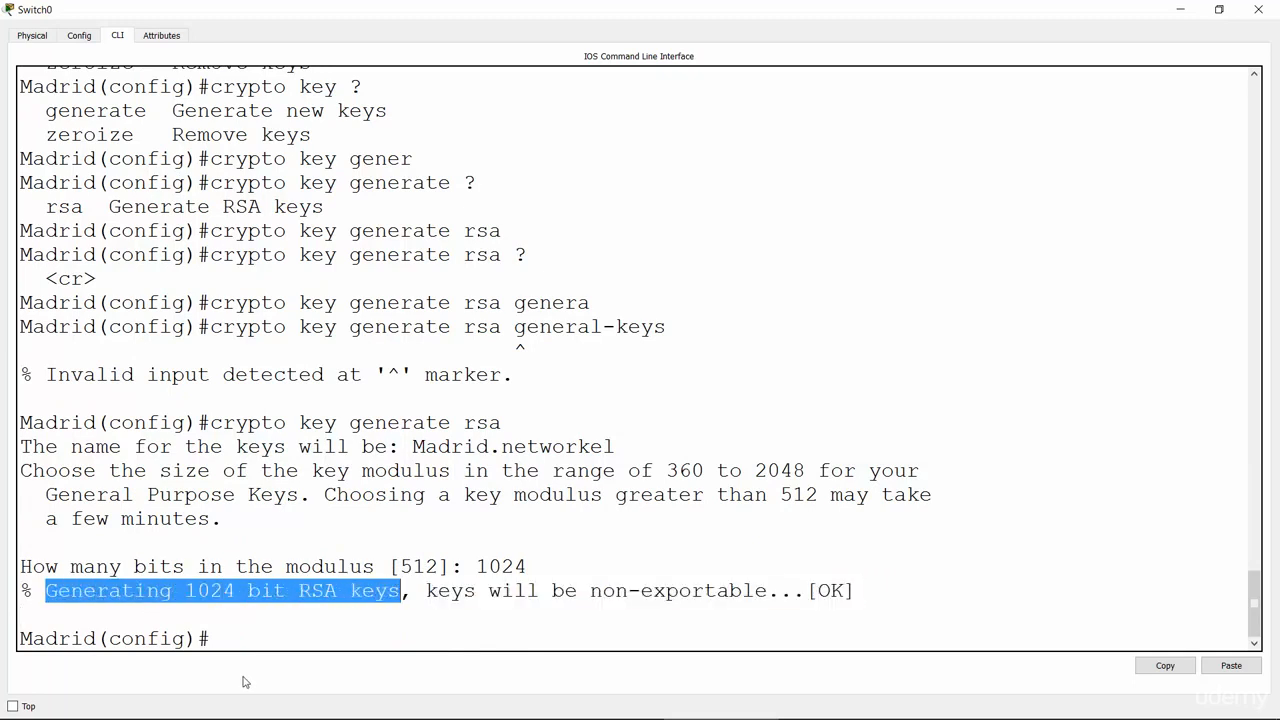
left_click(242, 645)
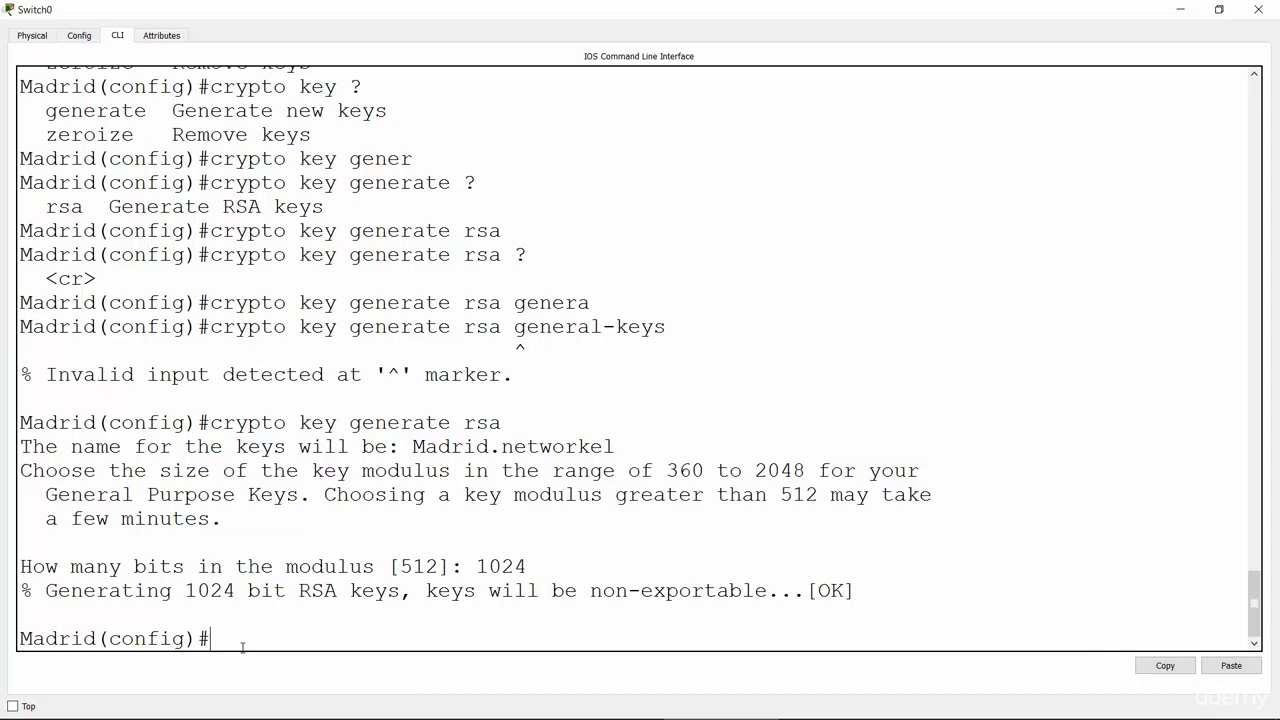
Step: Create a local username with its password on the Madrid switch, then begin line vty
type("username")
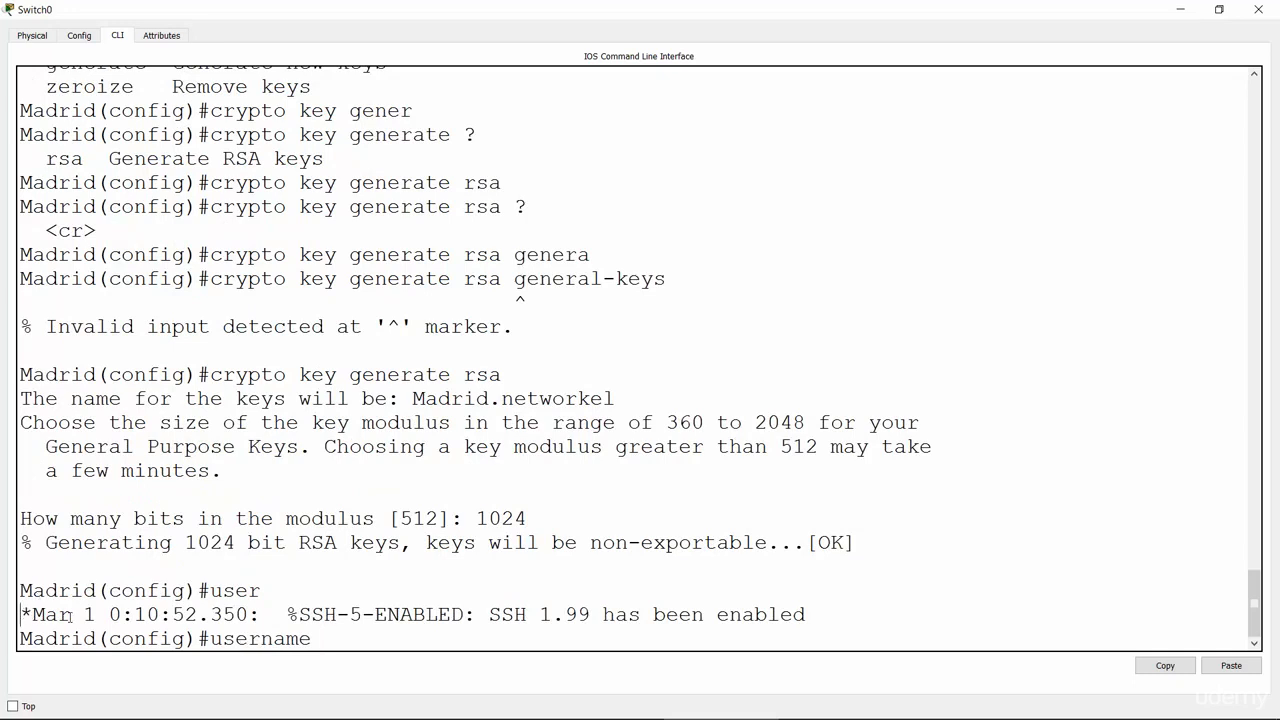
left_click_drag(20, 614, 818, 610)
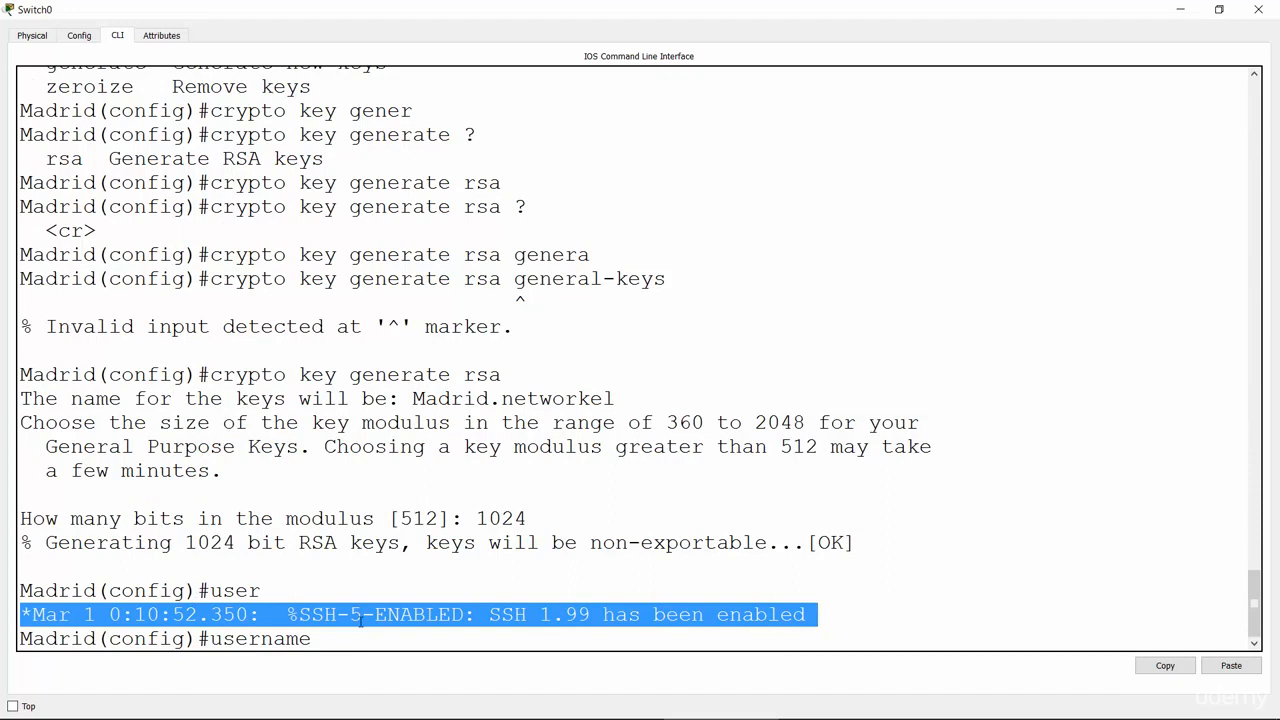
left_click(541, 628)
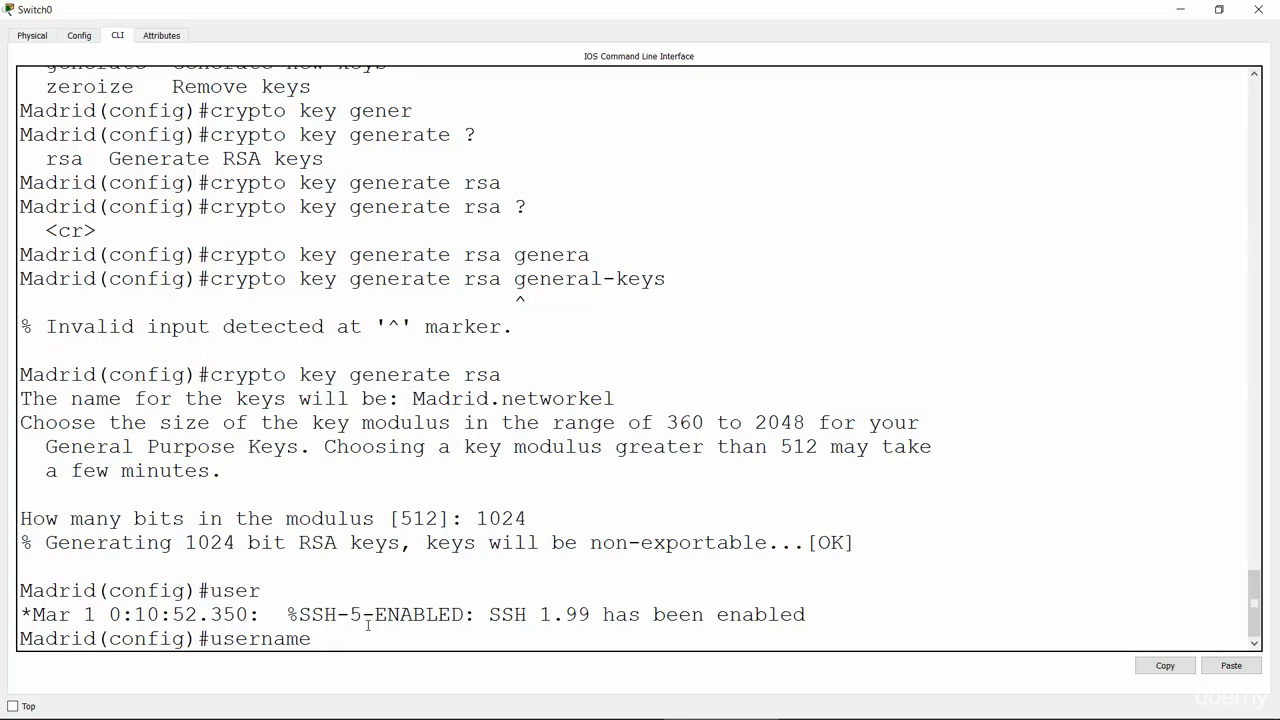
type("brad pass")
key("Tab")
type("remote")
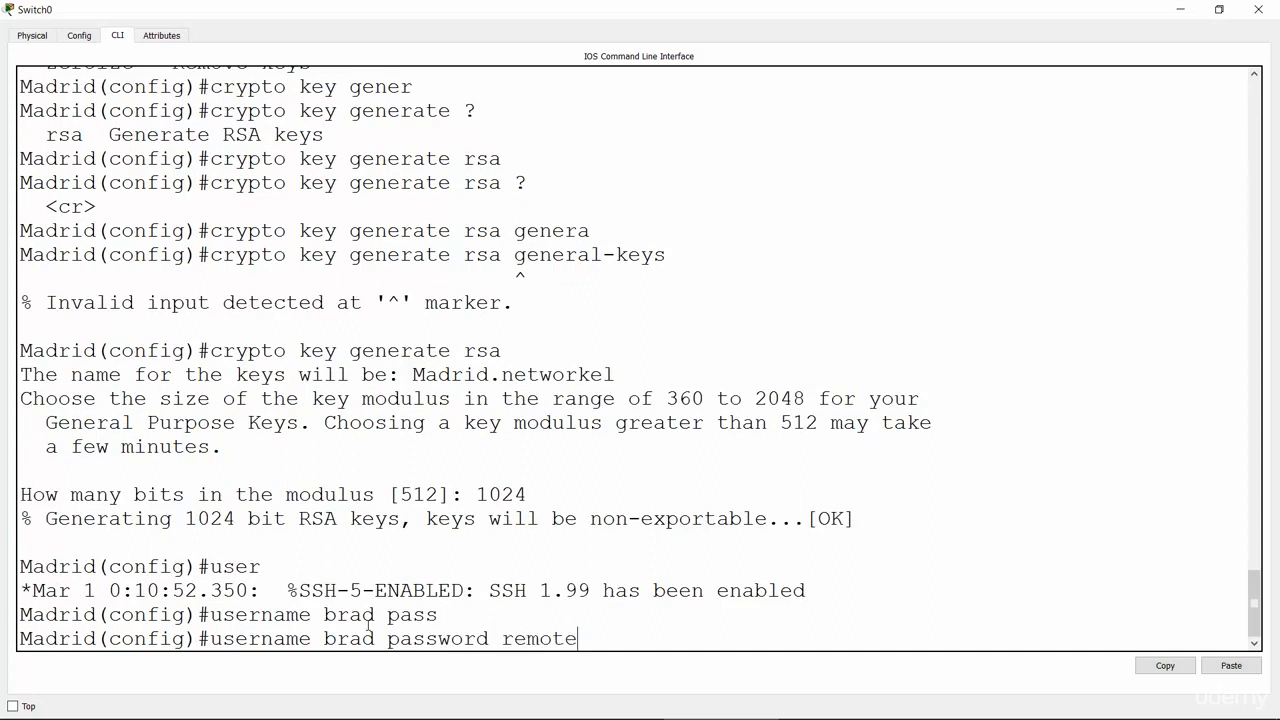
type("123")
key("Return")
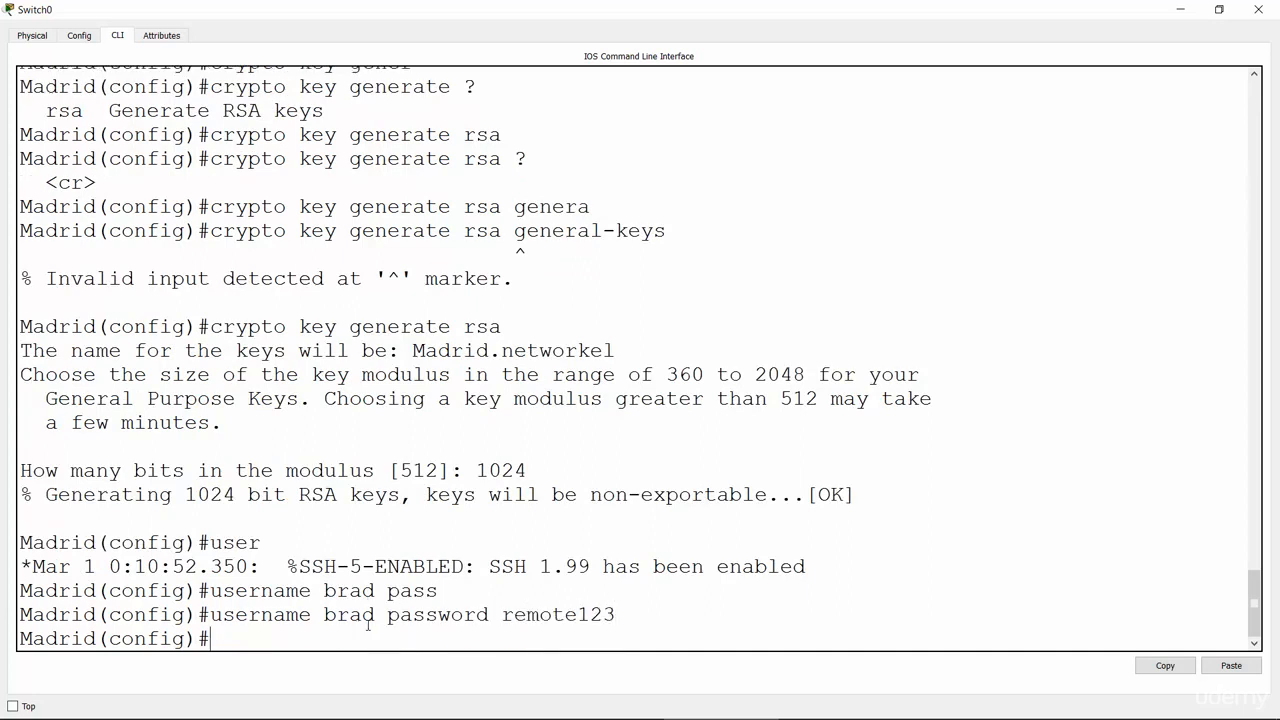
type("line vty")
Step: Enter line vty 0 15 and restrict the lines with transport input ssh
type("0 15")
key("Return")
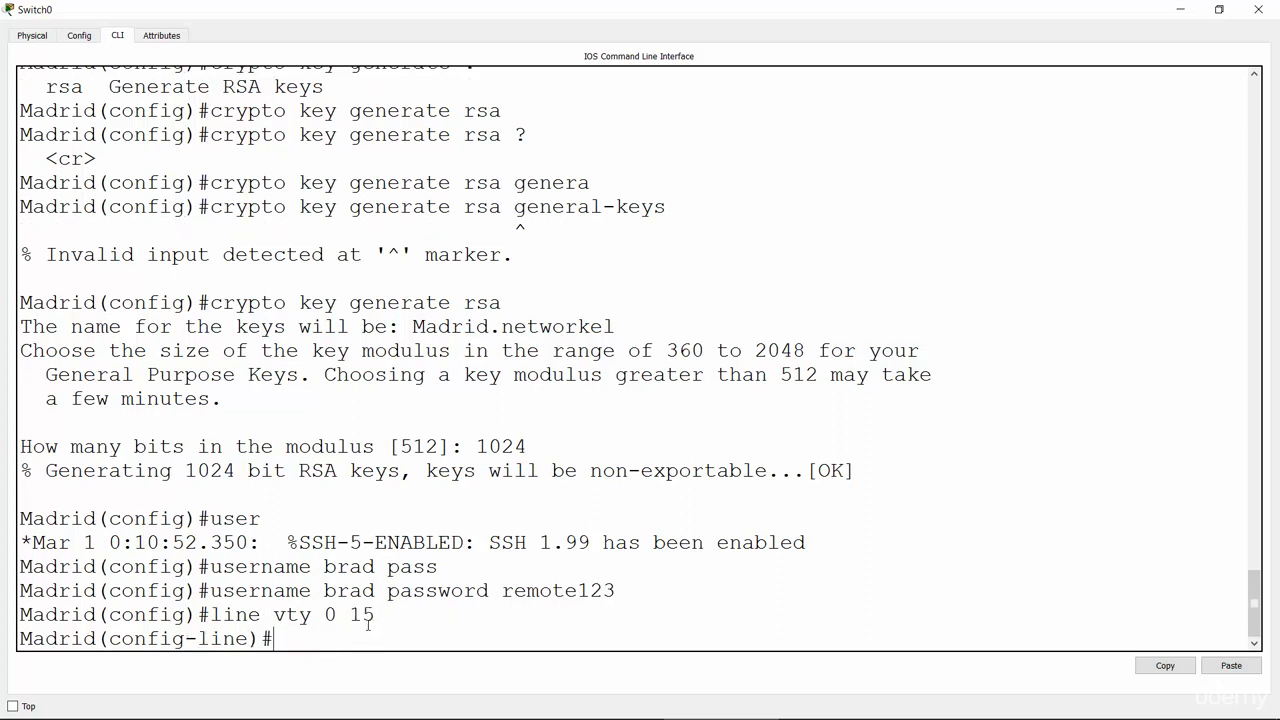
type("tra")
key("Tab")
type("inp")
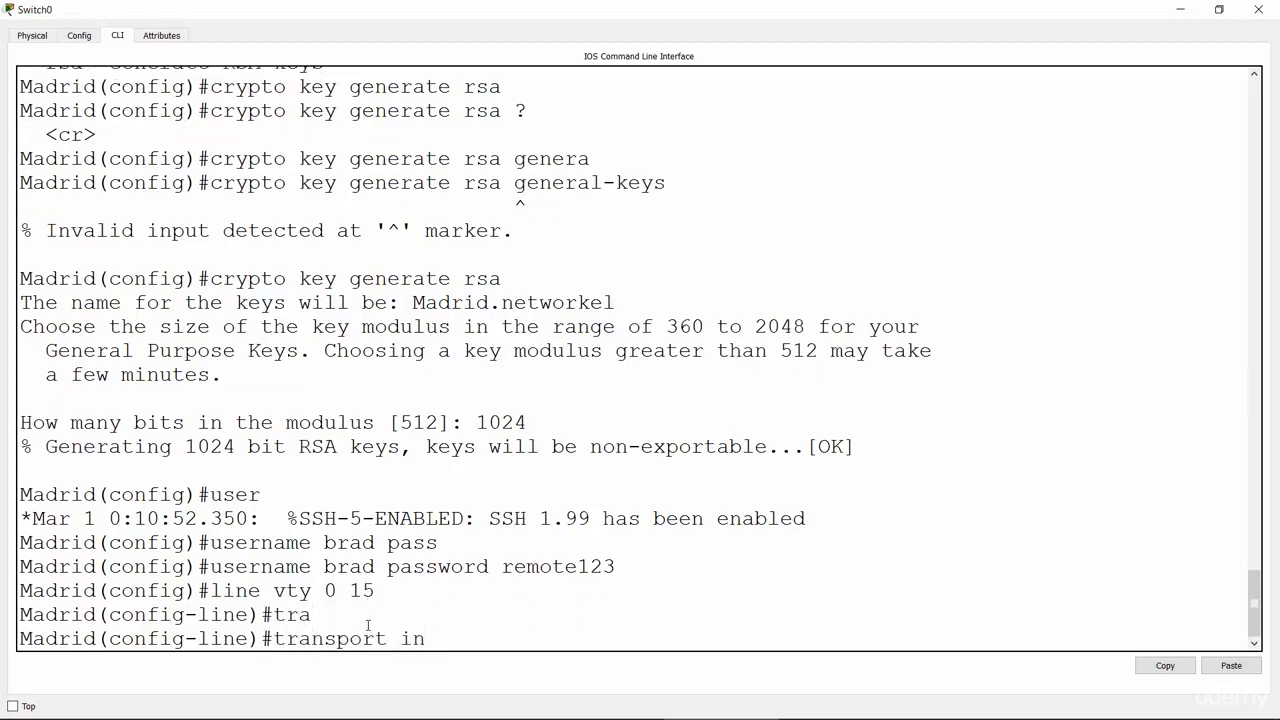
key("Tab")
type("ssh")
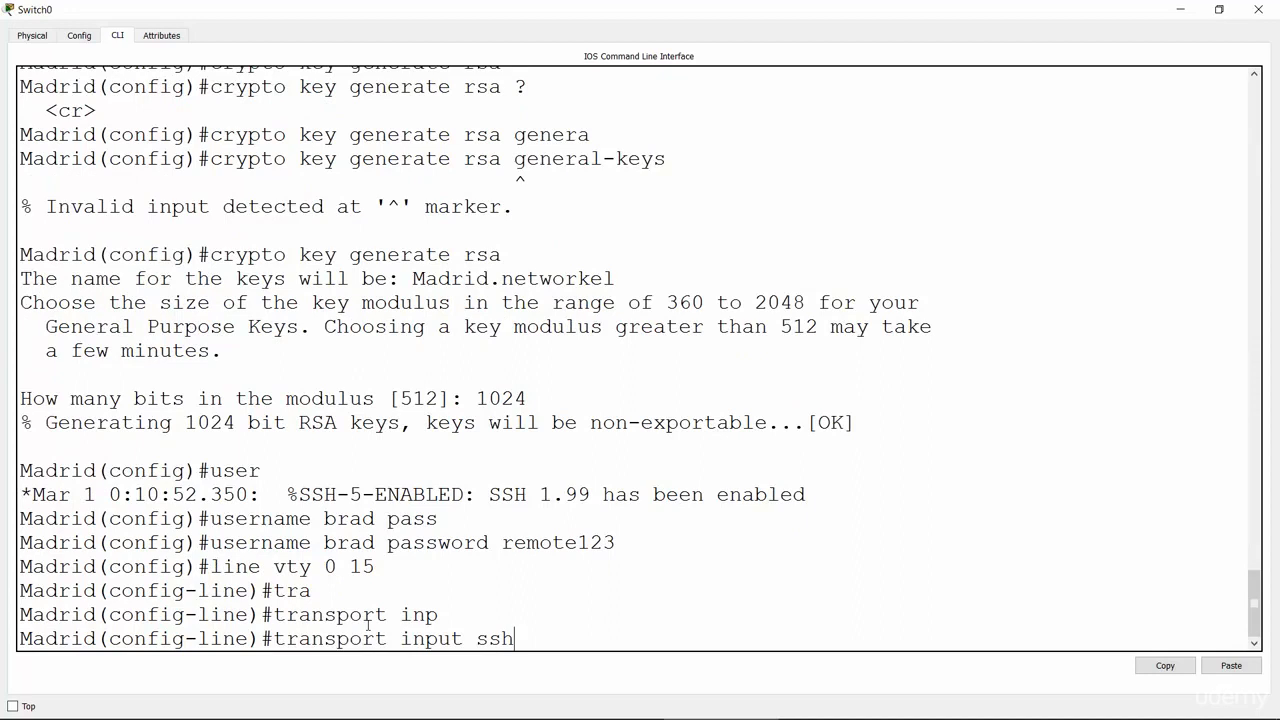
key("Return")
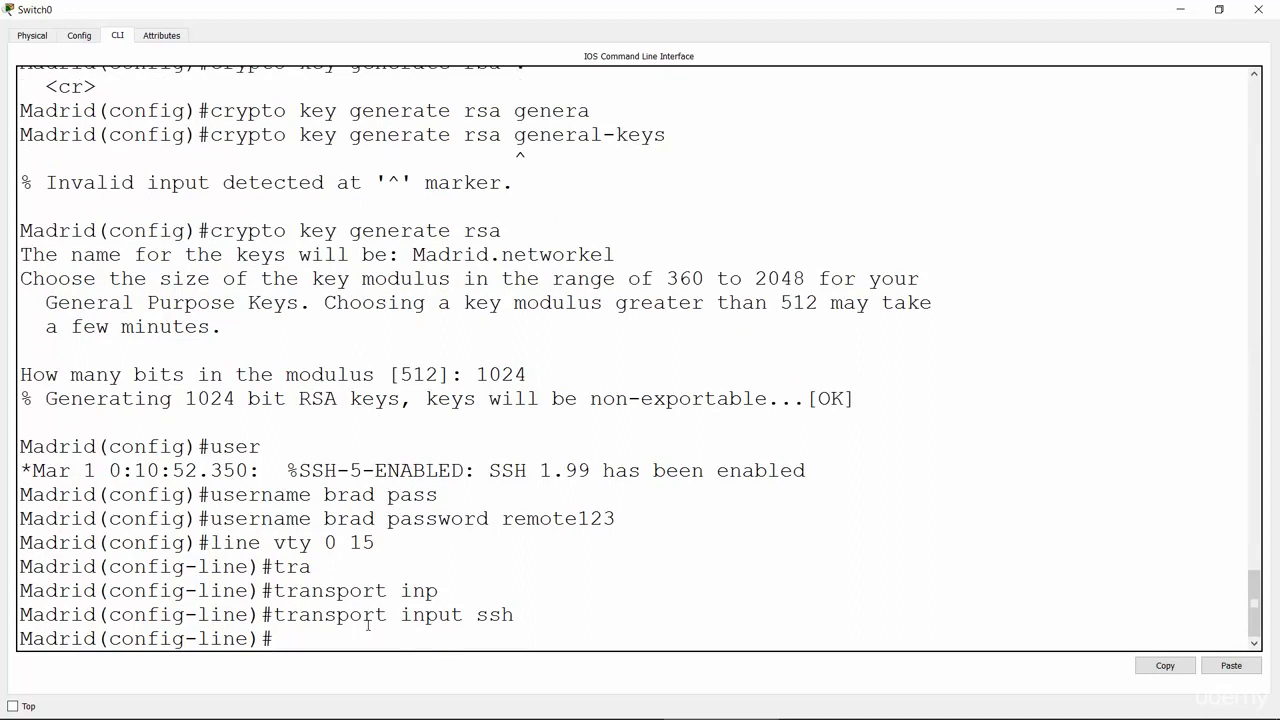
Step: Apply login local on the Madrid switch's vty lines
type("log")
key("Tab")
type("in local")
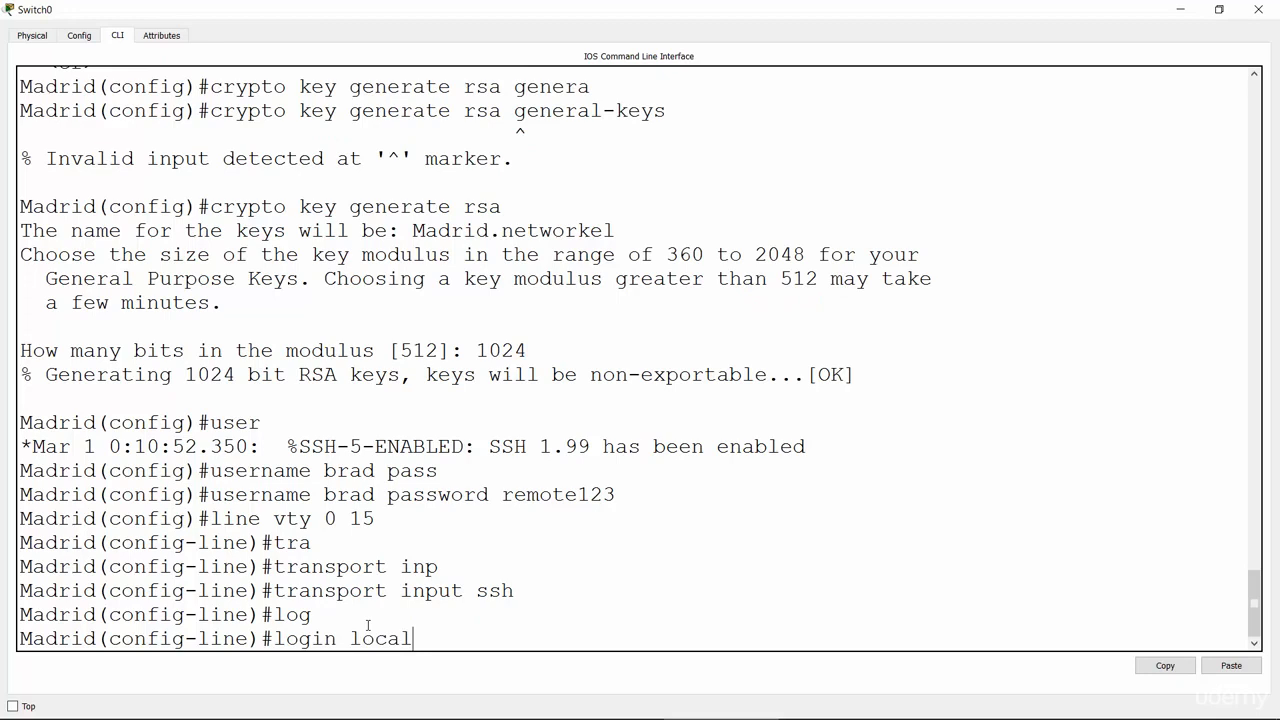
key("Return")
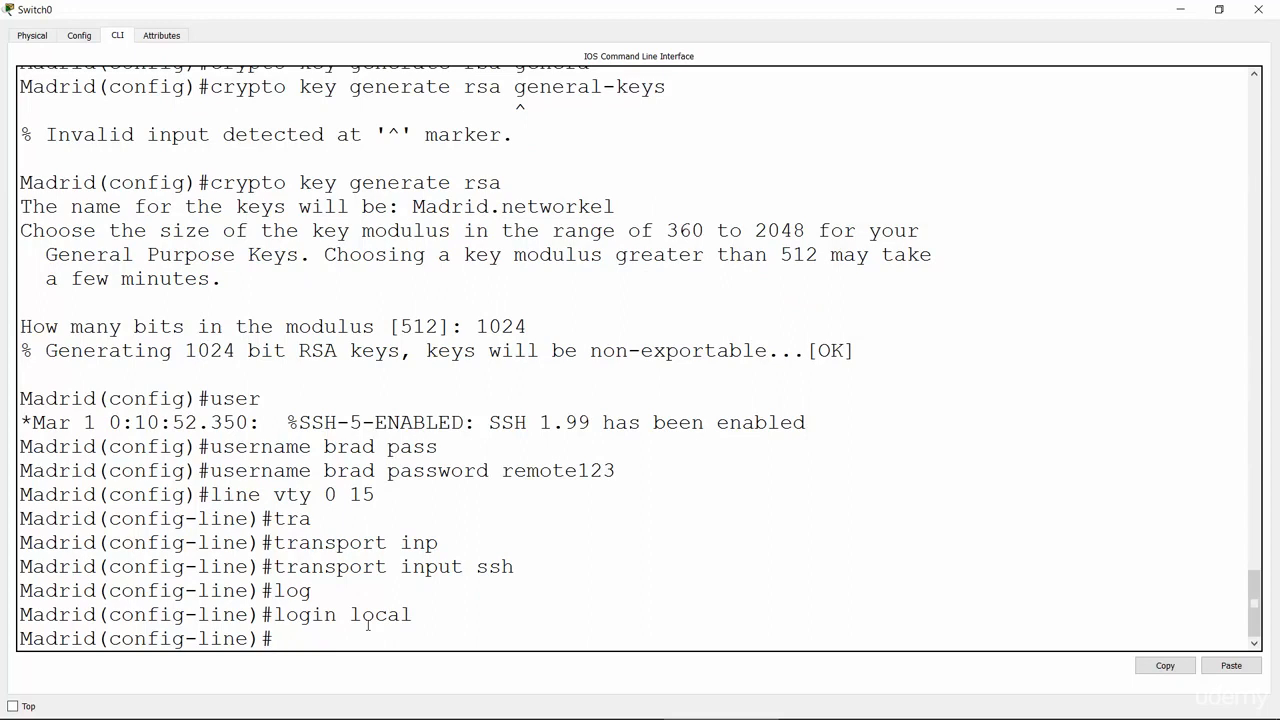
key("alt+Tab")
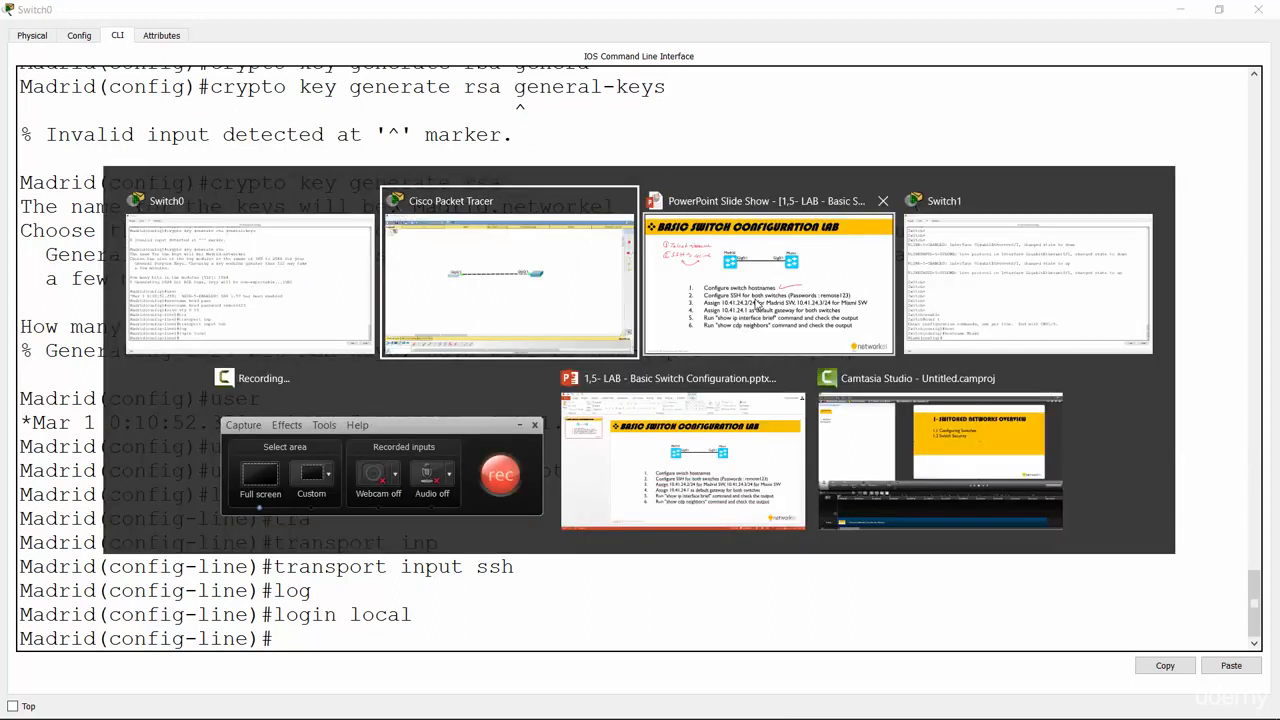
Step: Open the Miami switch's CLI in a maximized window at a fresh config prompt
left_click(462, 281)
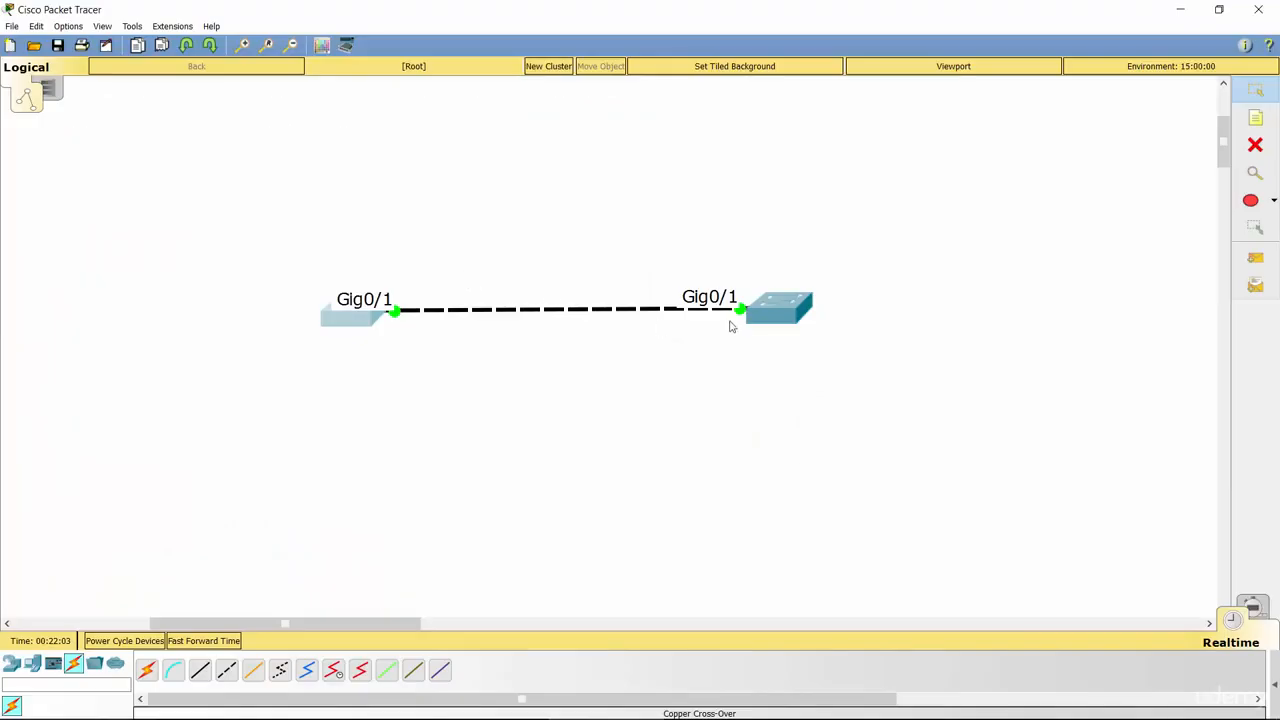
left_click(771, 312)
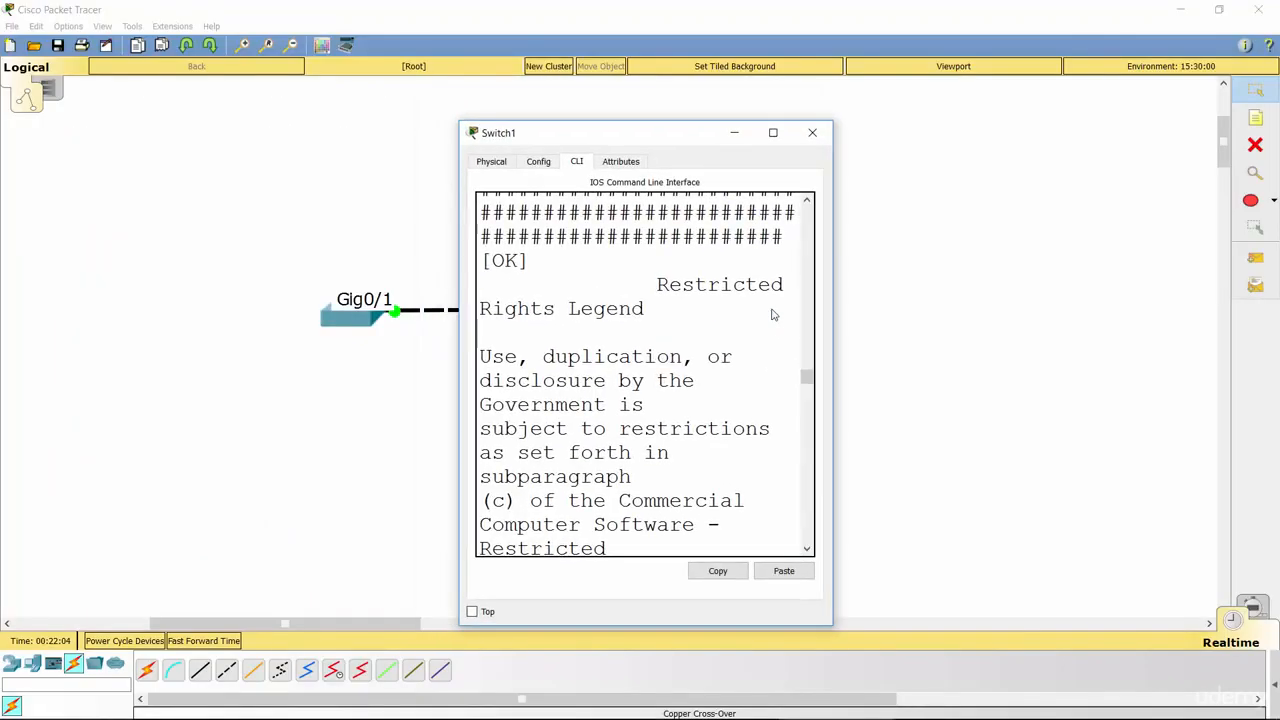
left_click(771, 132)
key("Return")
key("Return")
key("Return")
key("Return")
key("Return")
key("Return")
key("Return")
key("Return")
key("Return")
key("Return")
key("Return")
key("Return")
key("Return")
key("Return")
key("Return")
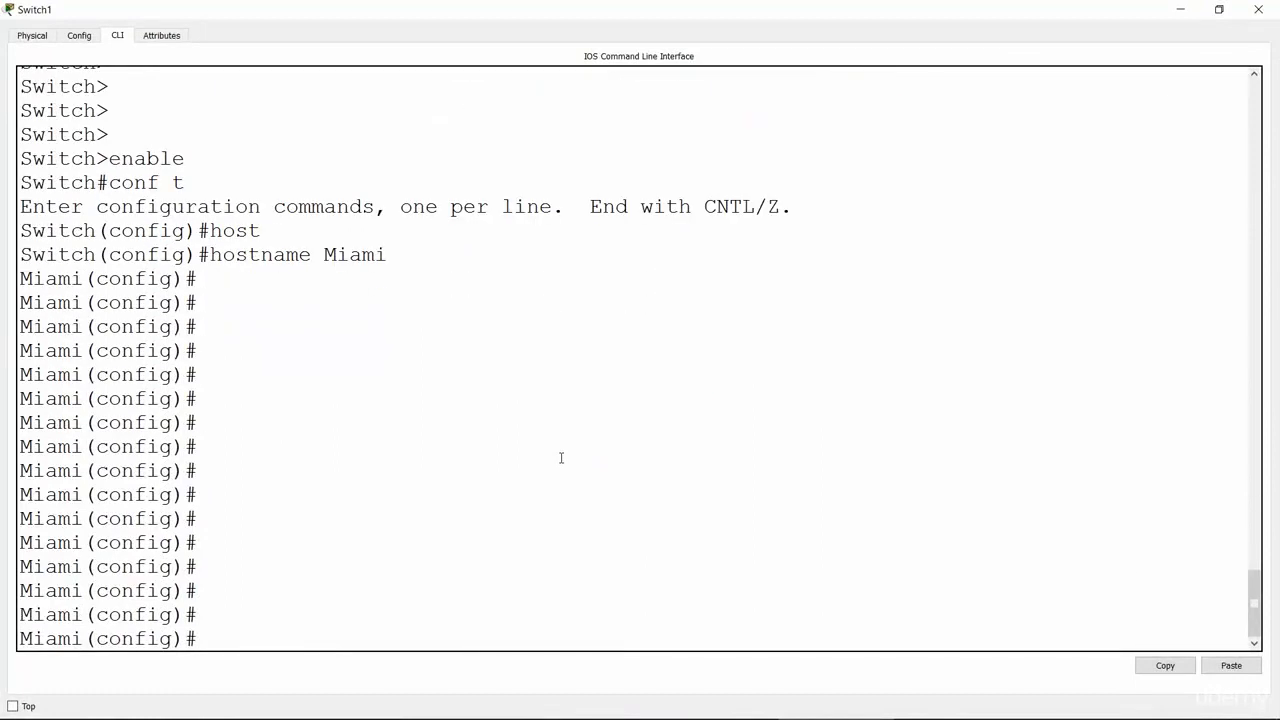
Step: Run ip domain-name networkel on the Miami switch
type("ip domain-na")
key("Tab")
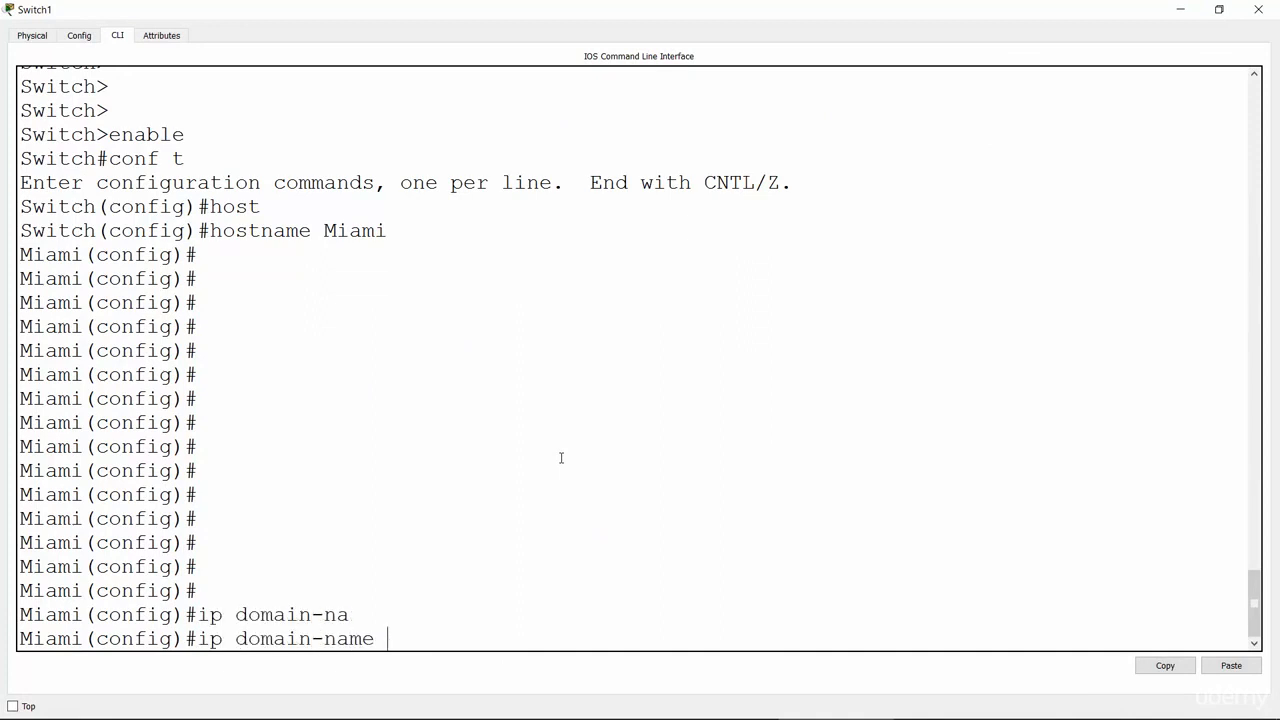
type("networkel")
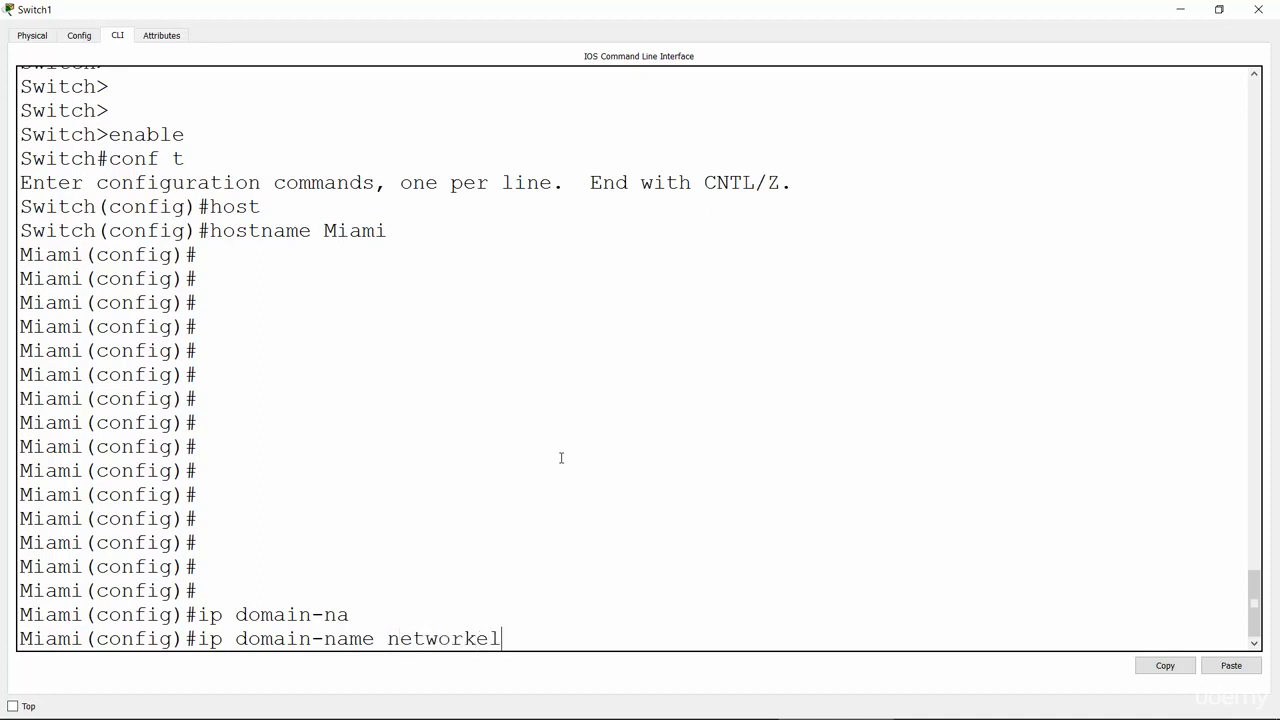
key("Return")
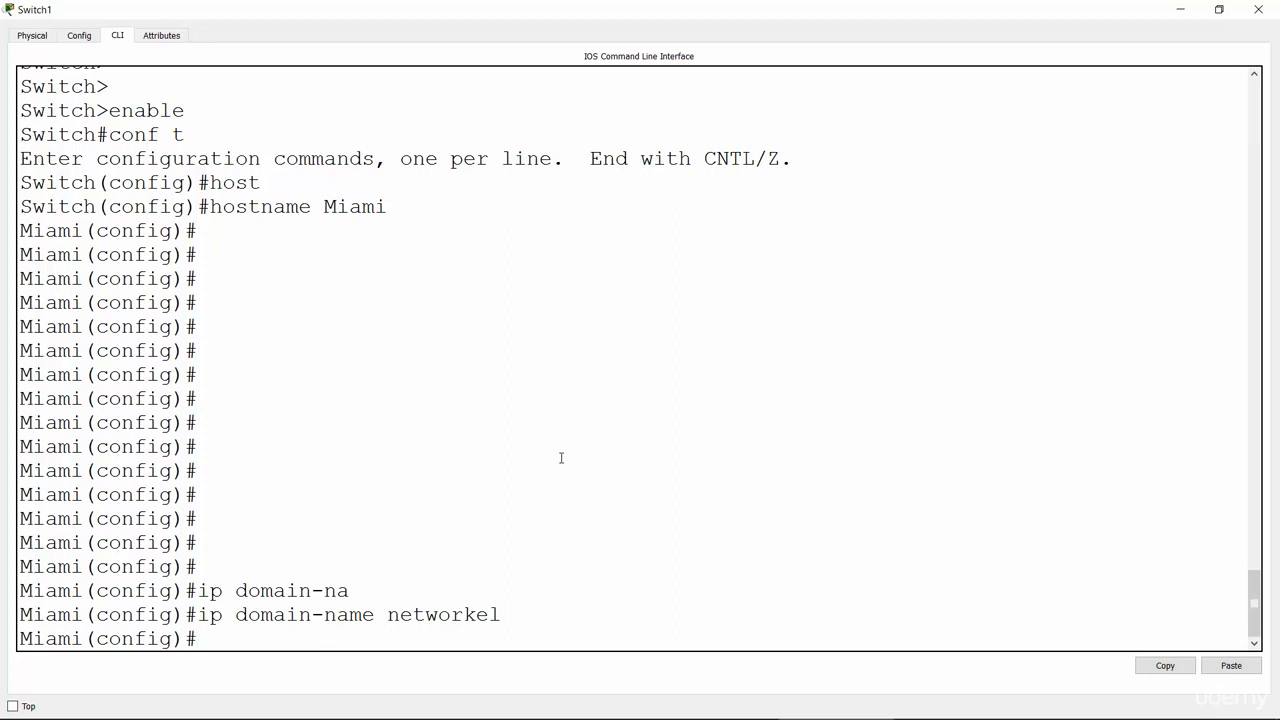
Step: Start crypto key generate rsa on the Miami switch, correcting the misspelled generate keyword
type("cry")
key("Tab")
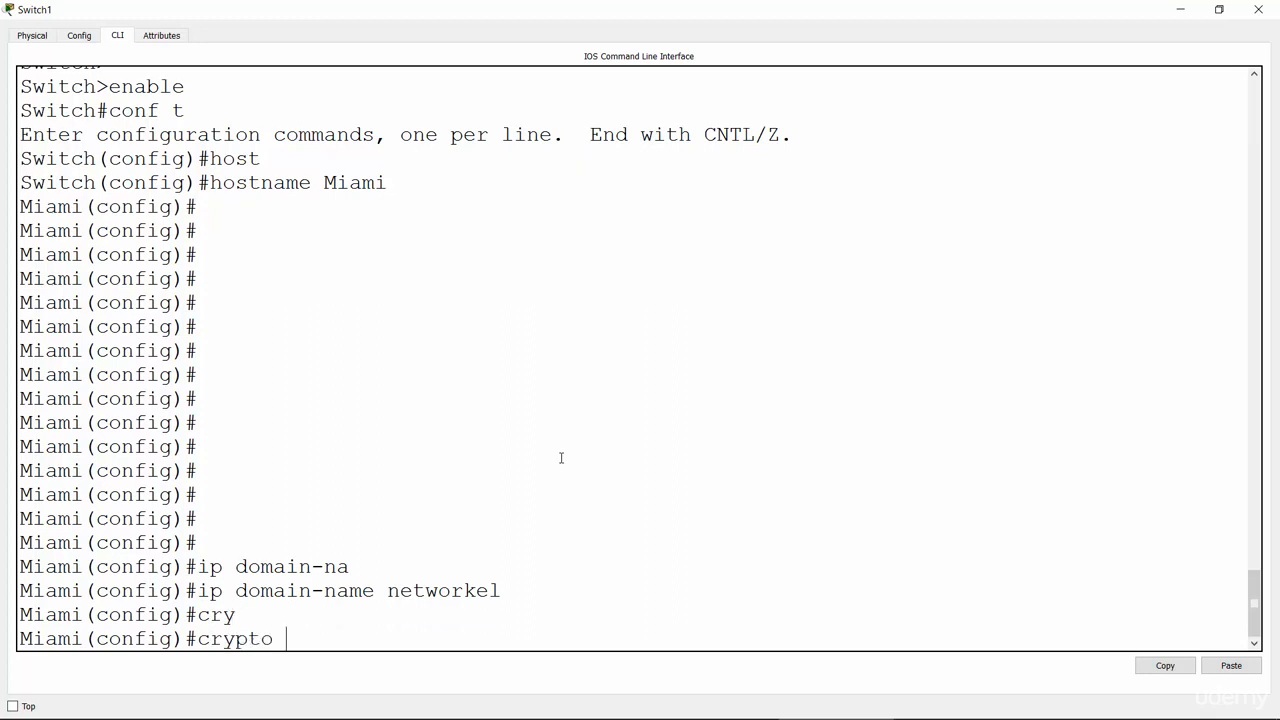
type("key genr")
key("Tab")
key("BackSpace")
type("er")
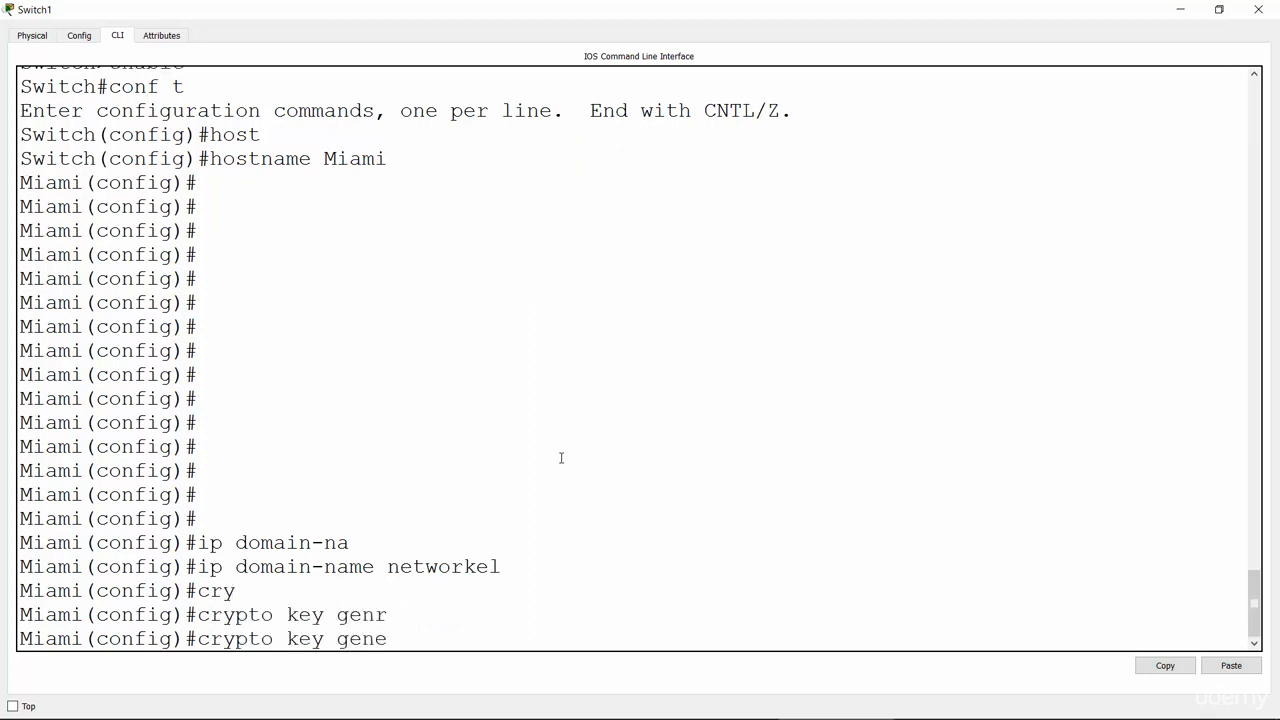
key("Tab")
type("?")
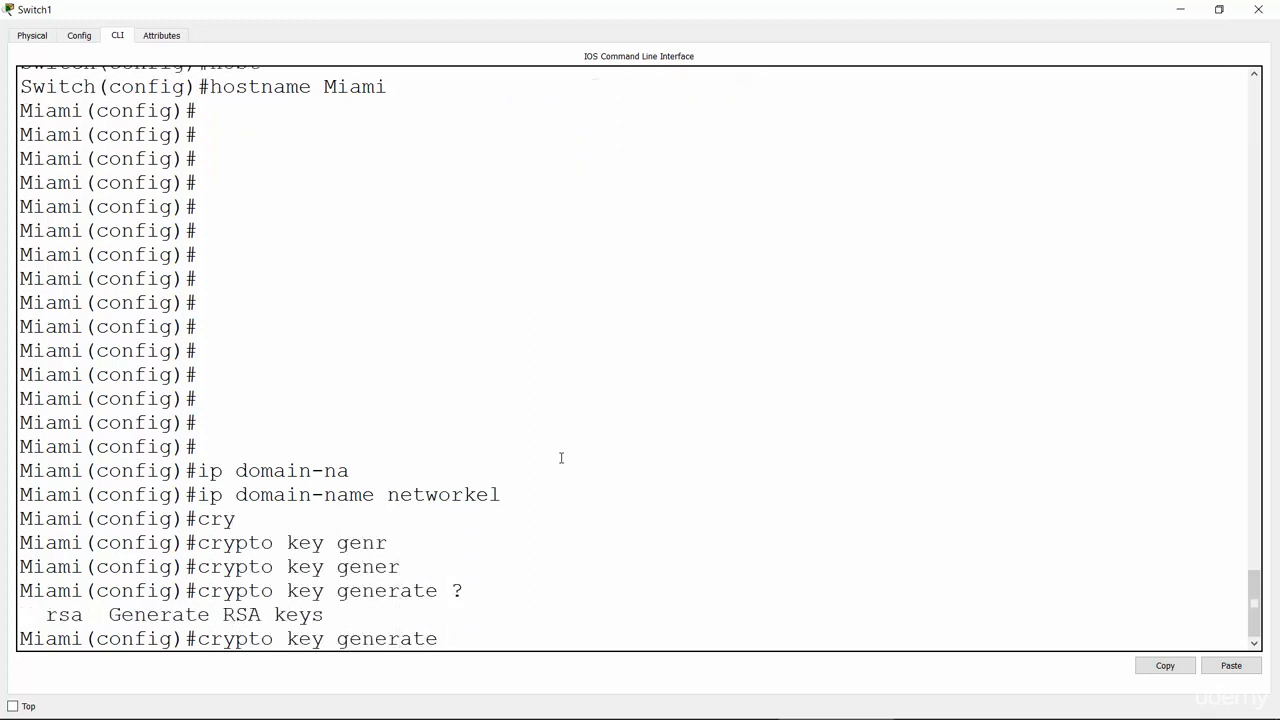
type("rsa ?")
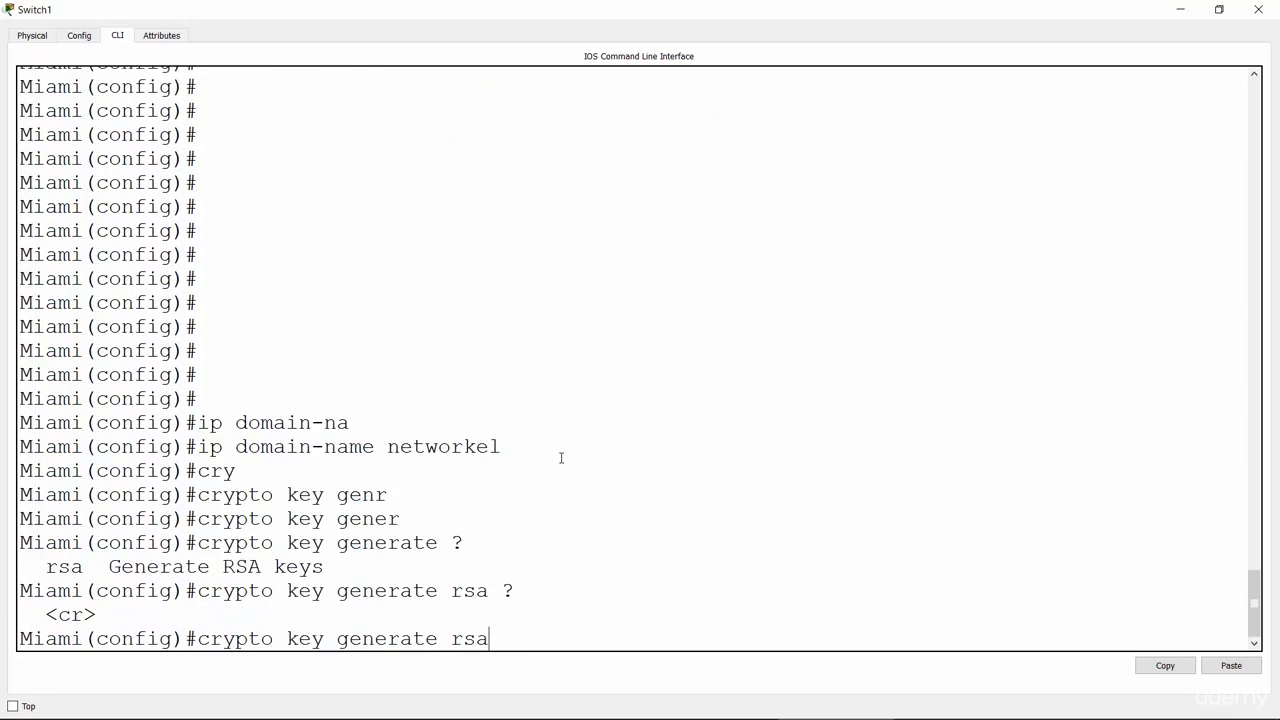
key("Return")
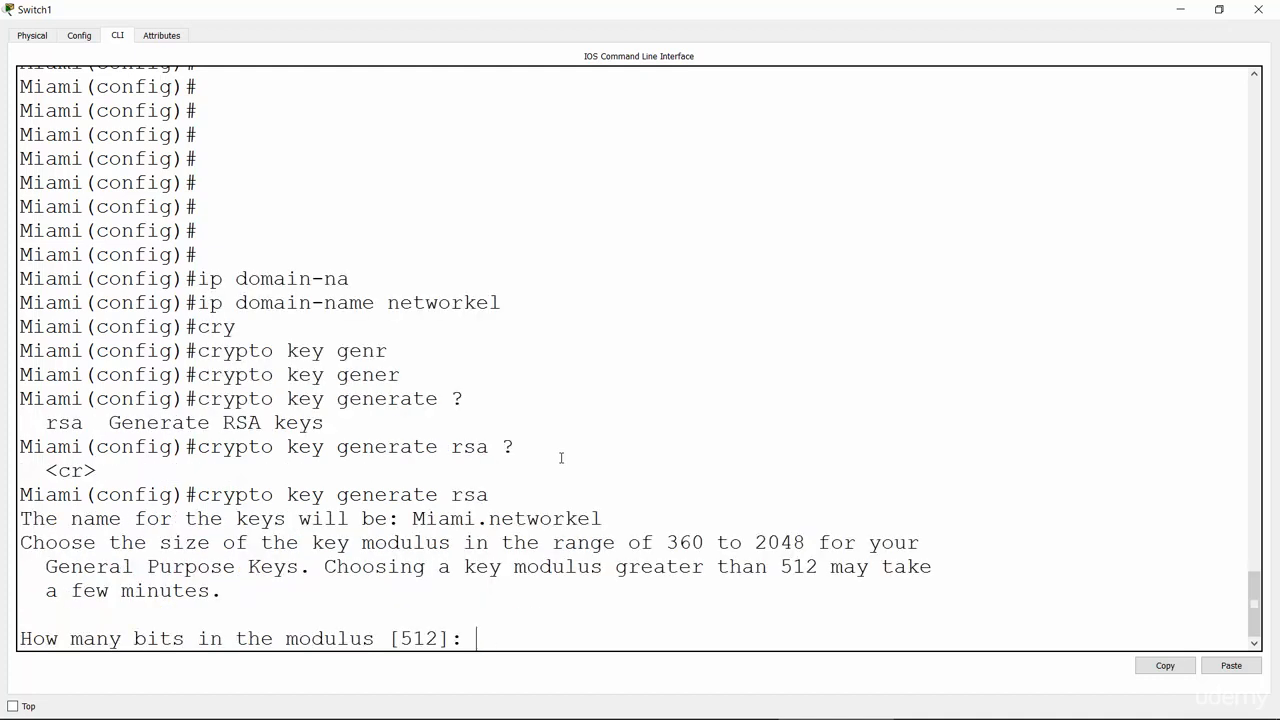
Step: Answer 1024 bits for the modulus, then begin the local username command
type("1024")
key("Return")
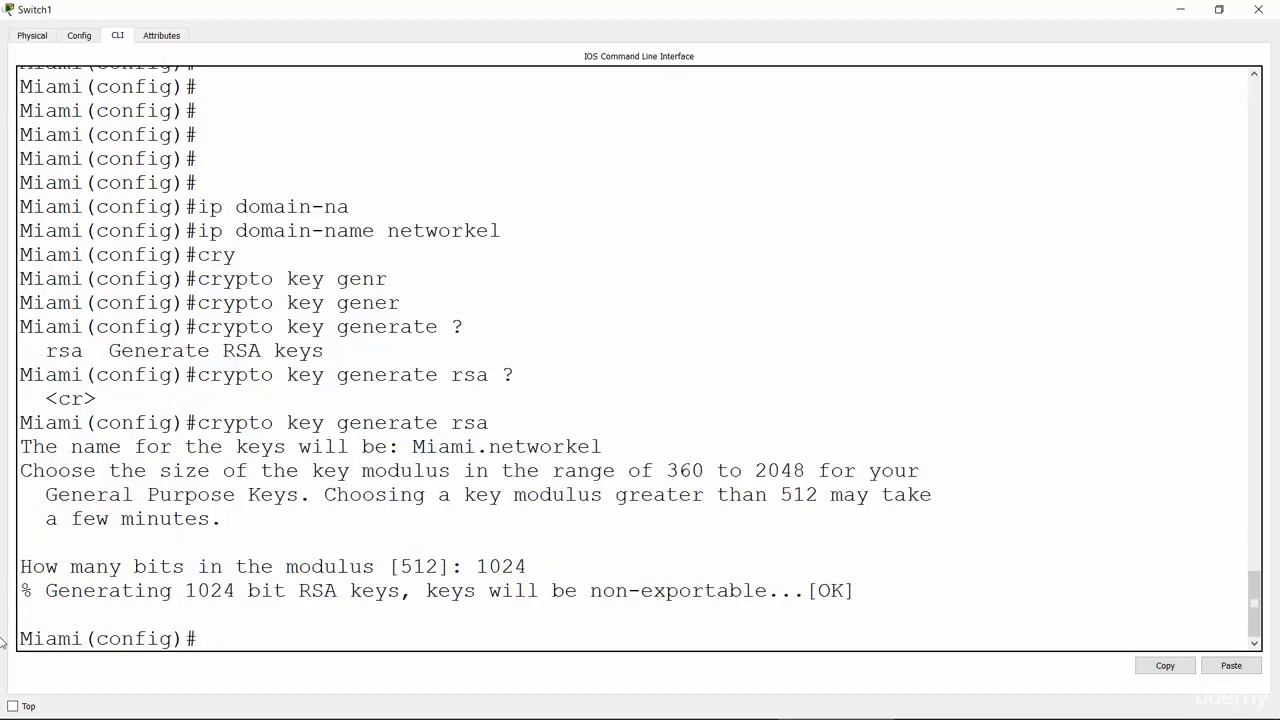
left_click_drag(48, 592, 879, 602)
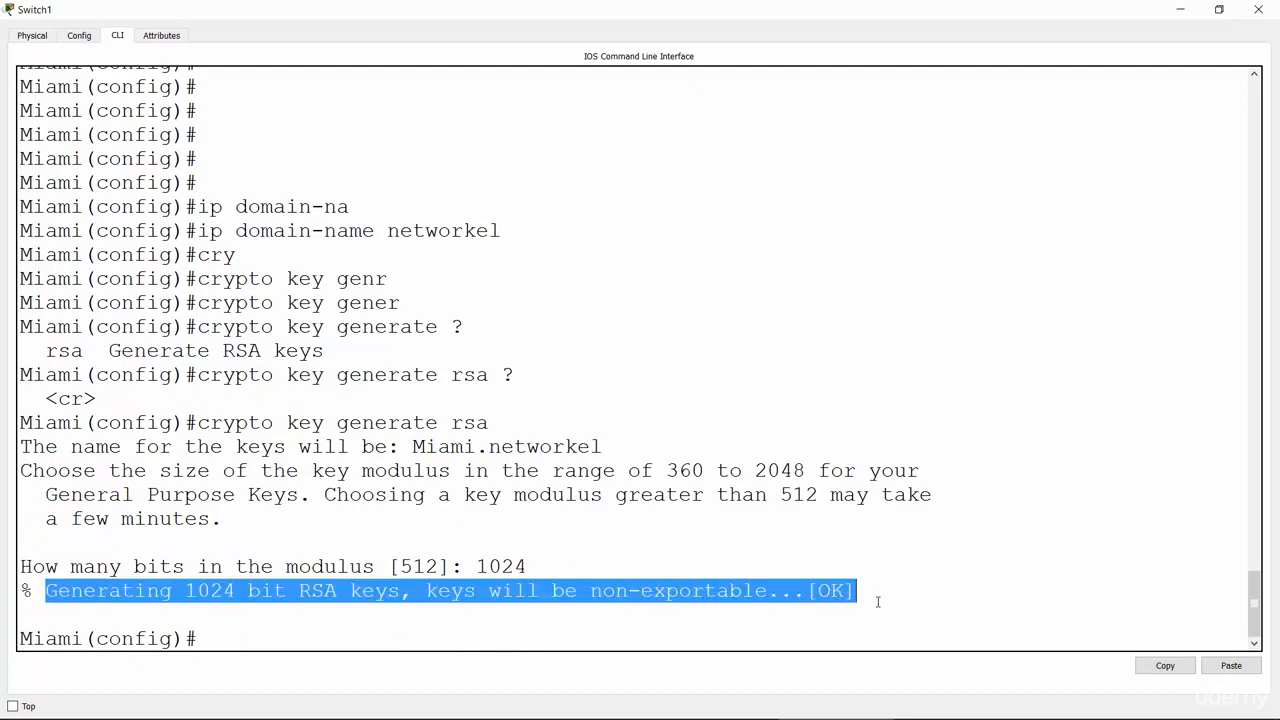
left_click(413, 637)
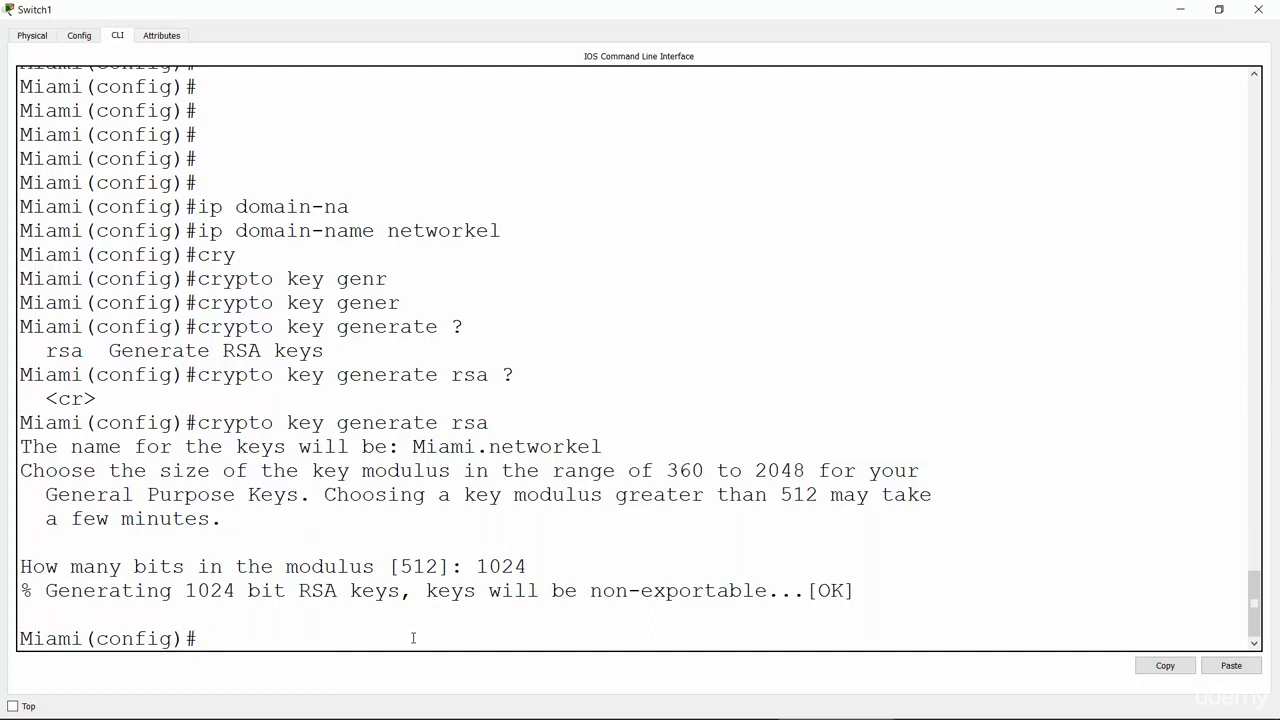
type("username ")
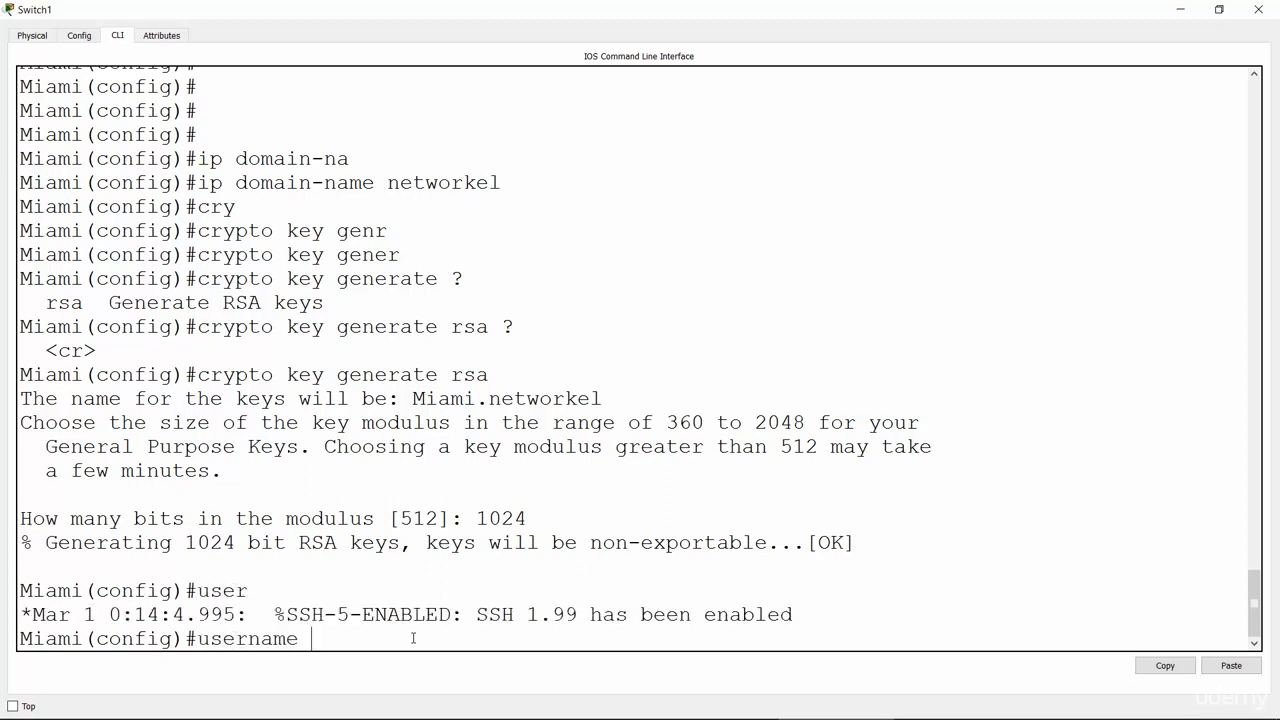
type("brad")
Step: Finish the Miami switch's local username command with its password
left_click_drag(488, 614, 797, 615)
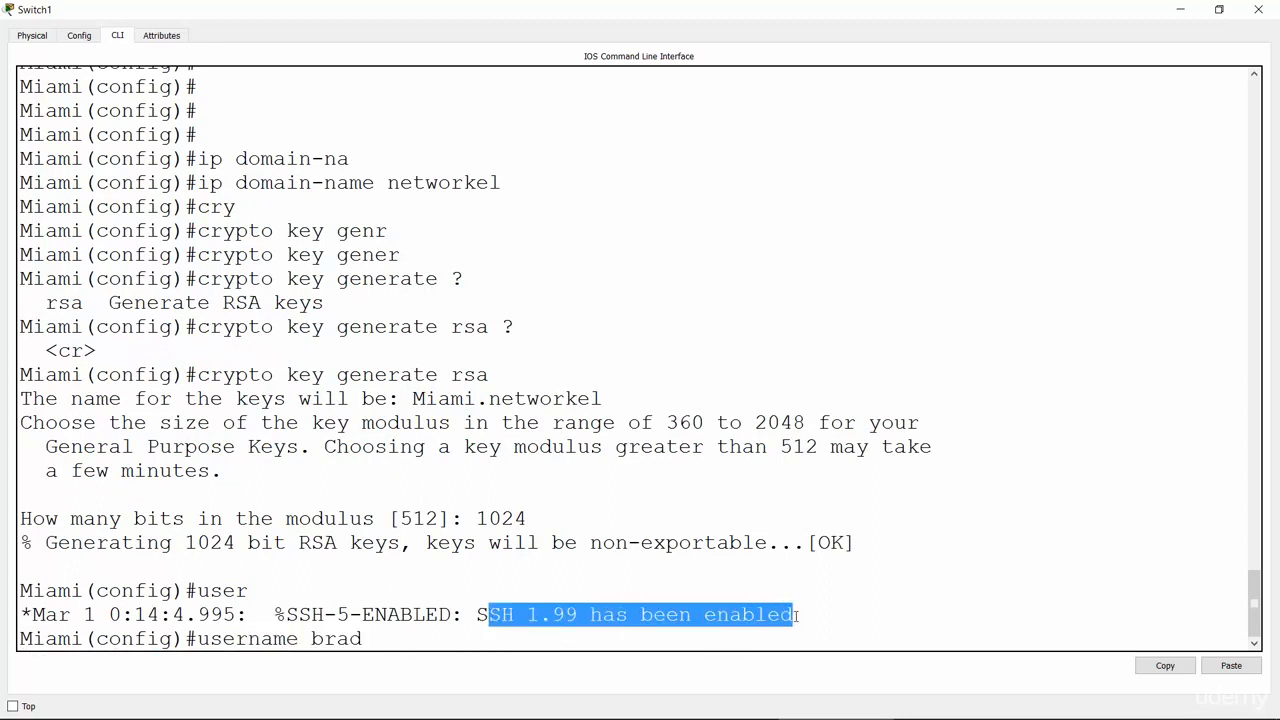
left_click(480, 640)
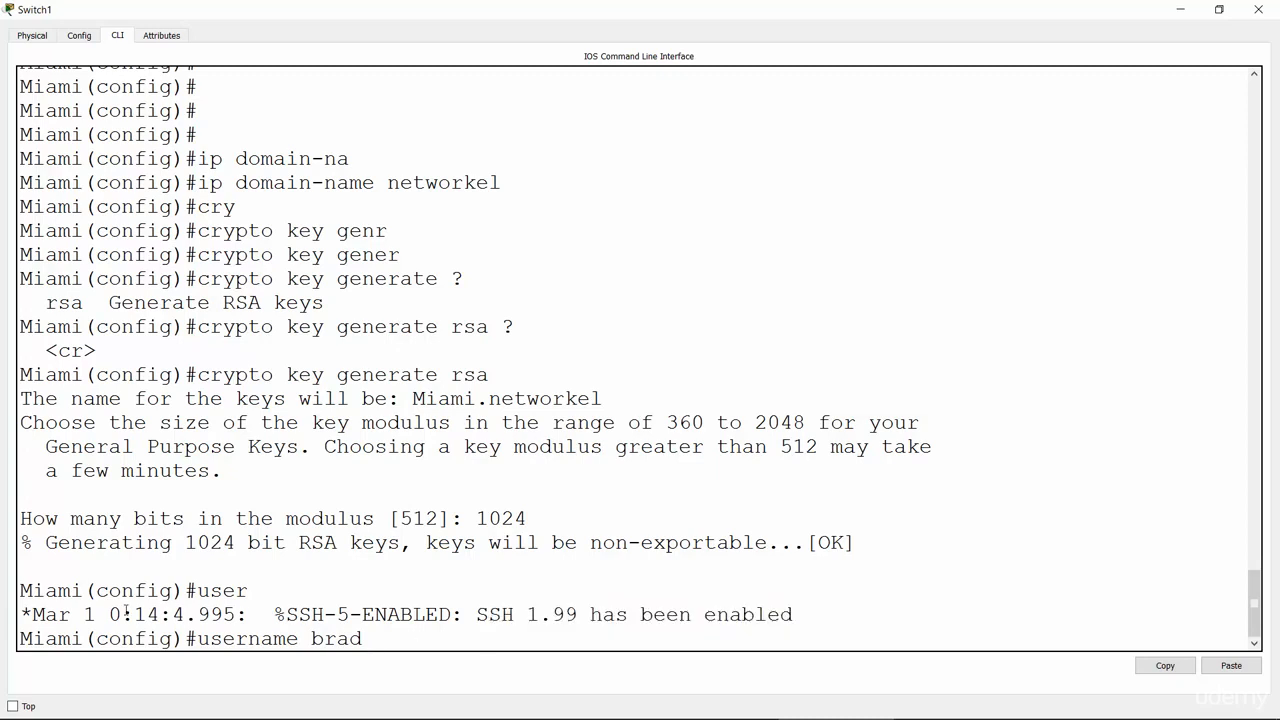
left_click_drag(132, 611, 688, 645)
left_click(426, 628)
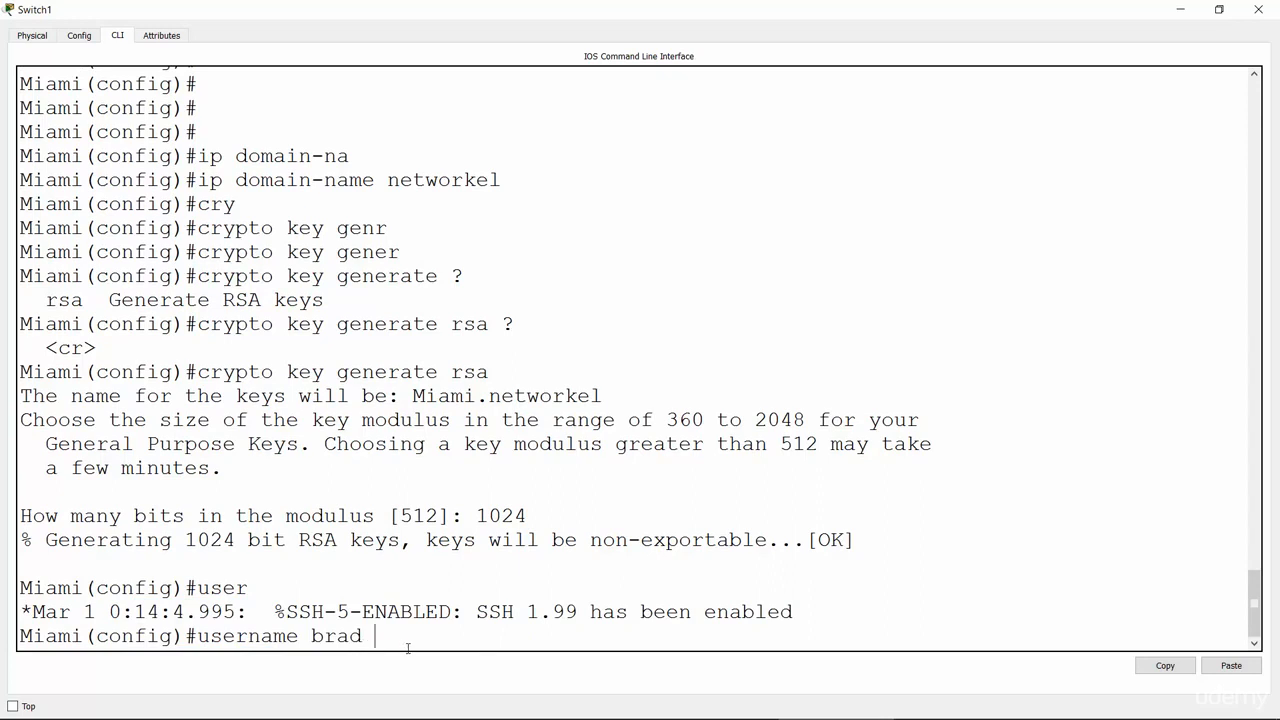
type("pass")
key("Tab")
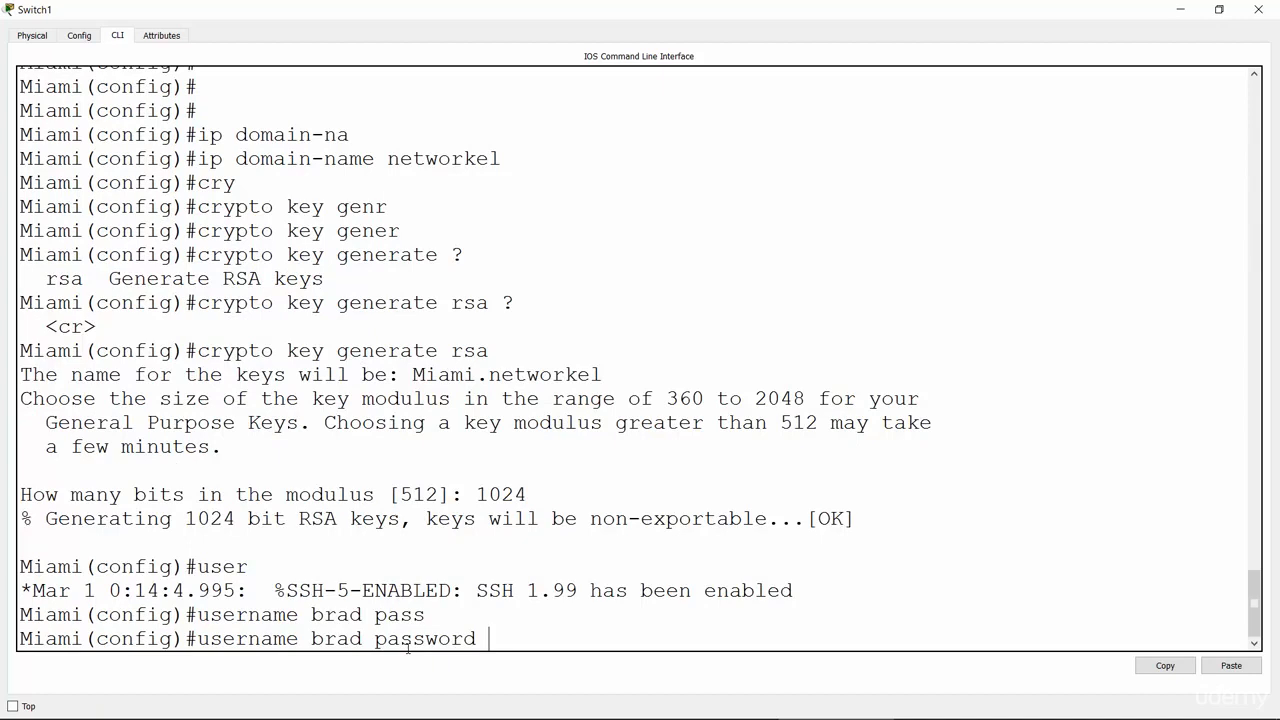
type("remote123")
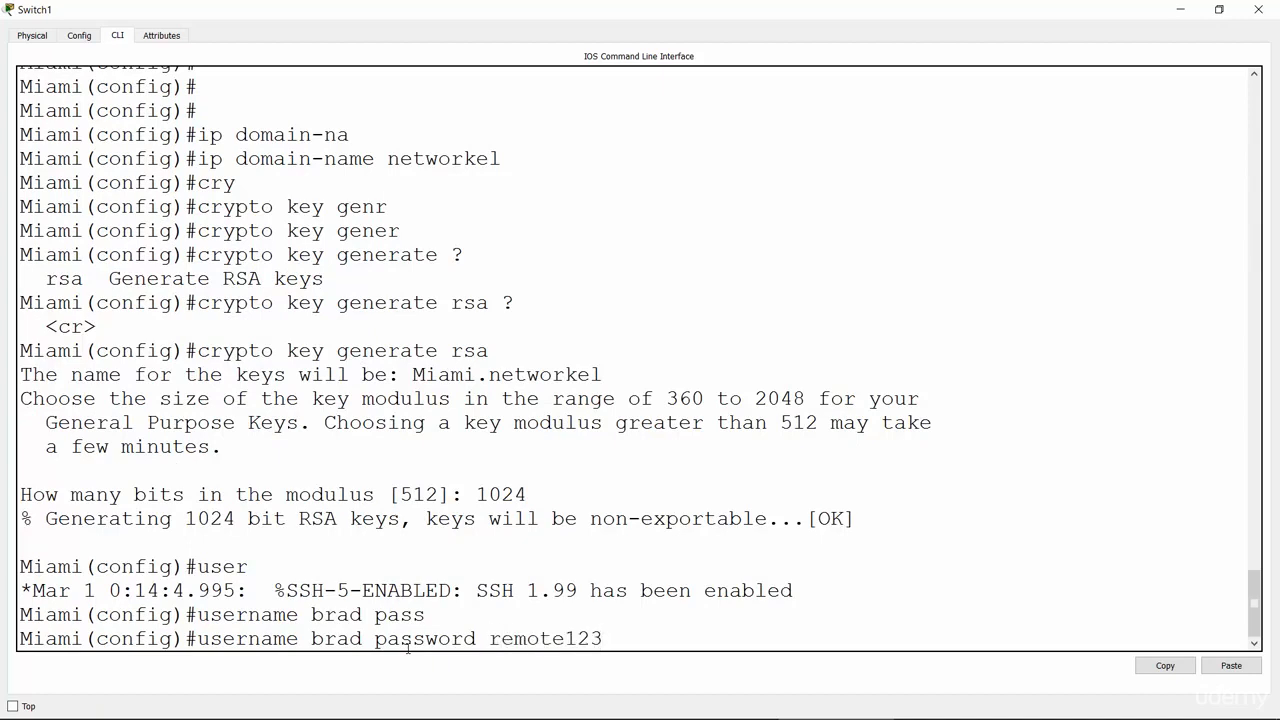
key("Return")
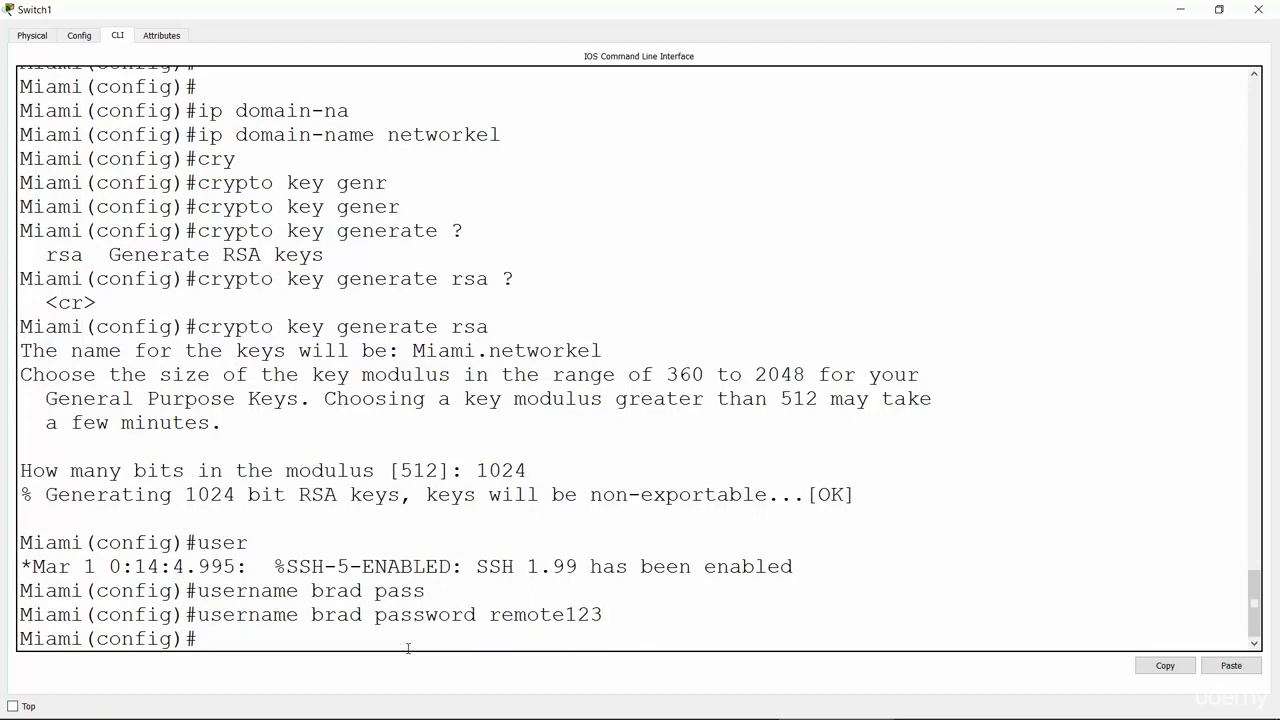
Step: Type line vty 0 15 for the Miami virtual terminal lines
type("line vty 0 15")
Step: Enter line vty 0 15 on the Miami switch and allow only SSH with transport input ssh
key("Return")
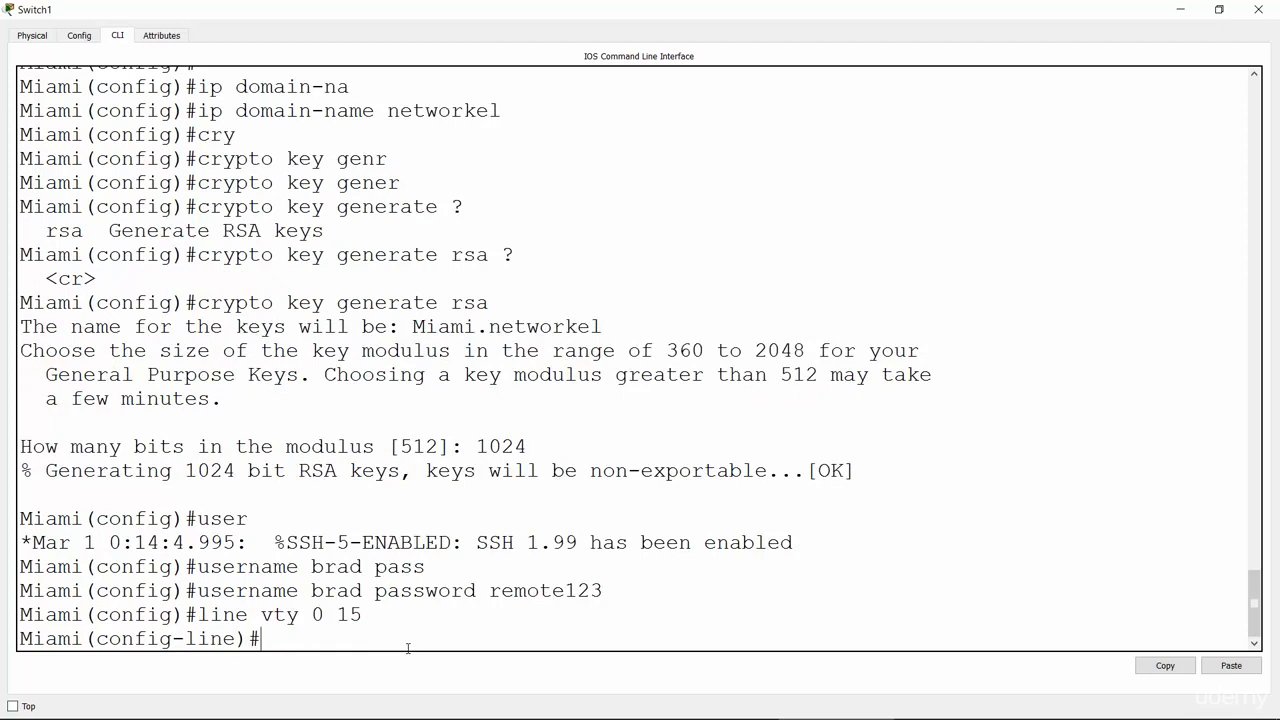
type("tran")
key("Tab")
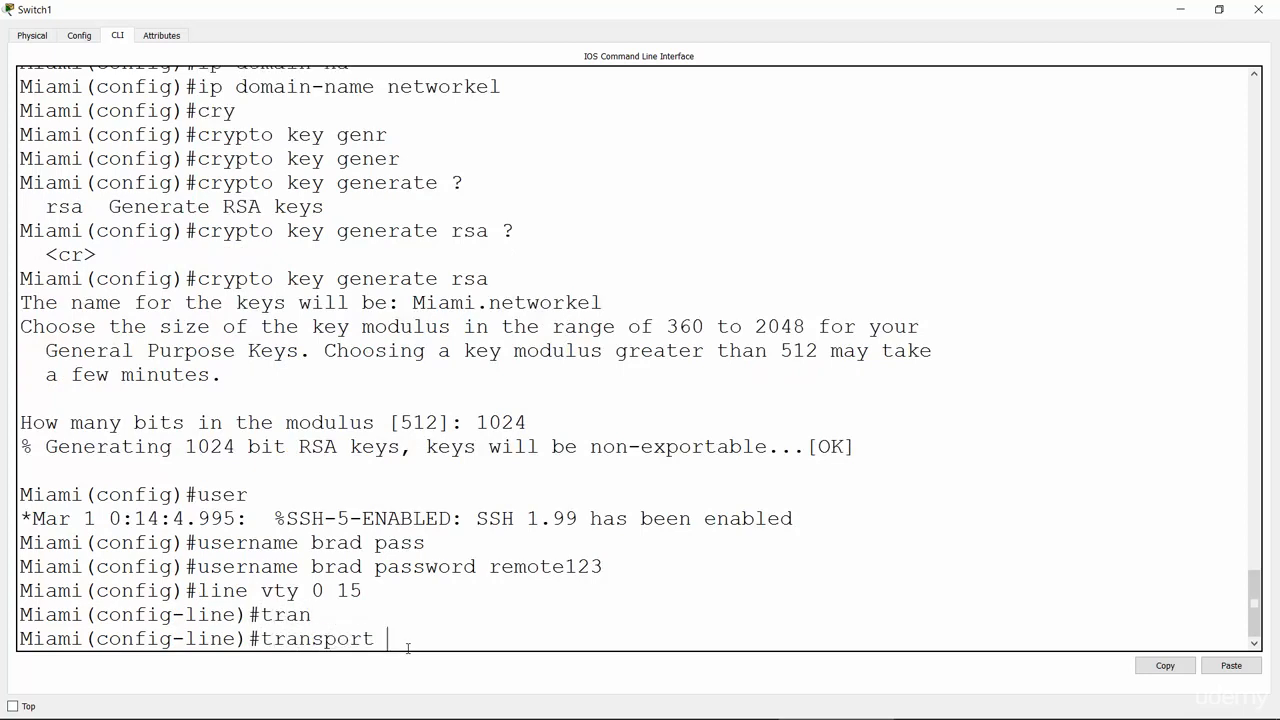
type("inp")
key("Tab")
type("ssh")
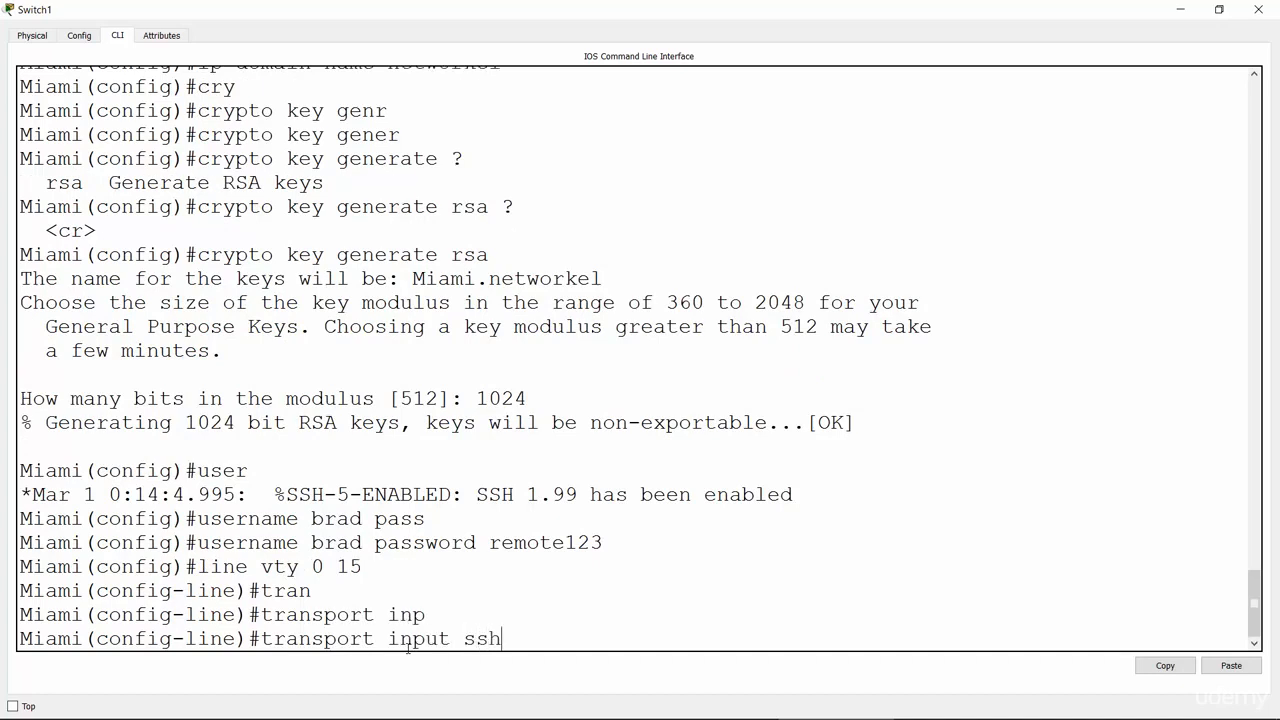
double_click(472, 640)
left_click(261, 638)
left_click_drag(261, 638, 503, 660)
left_click(514, 648)
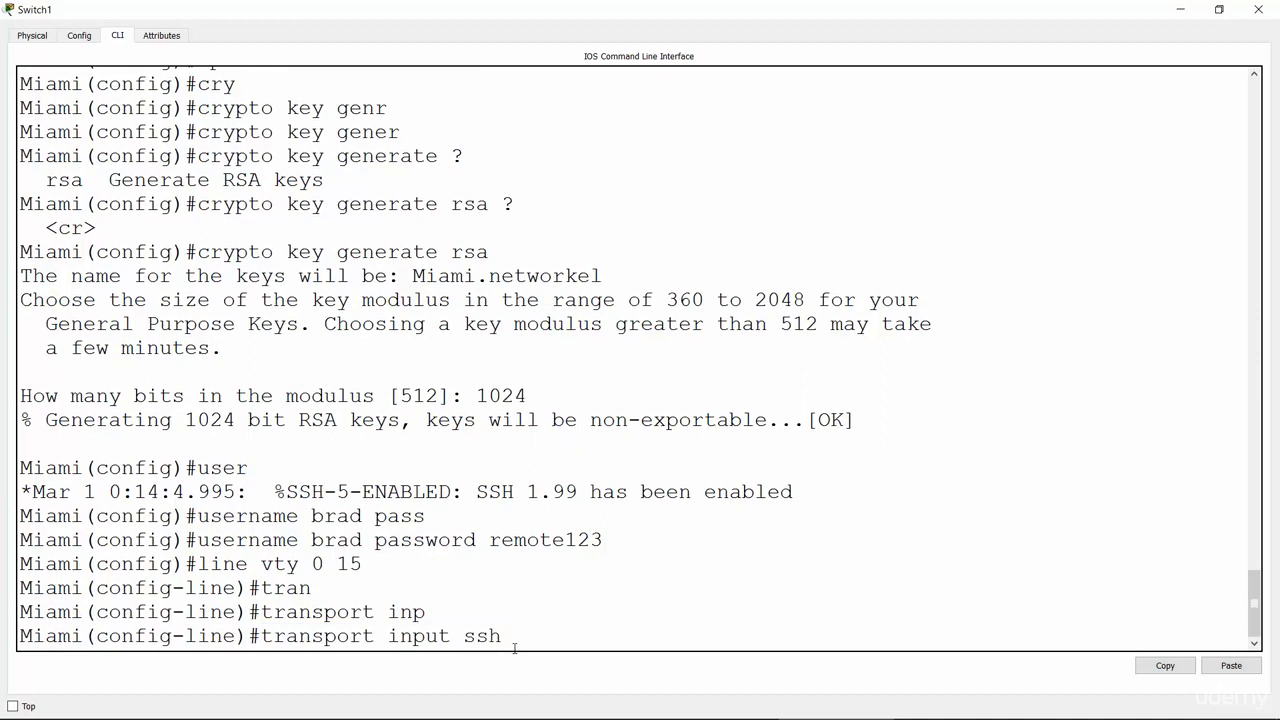
key("Return")
Step: Apply login local so the vty lines authenticate against local users
type("login local")
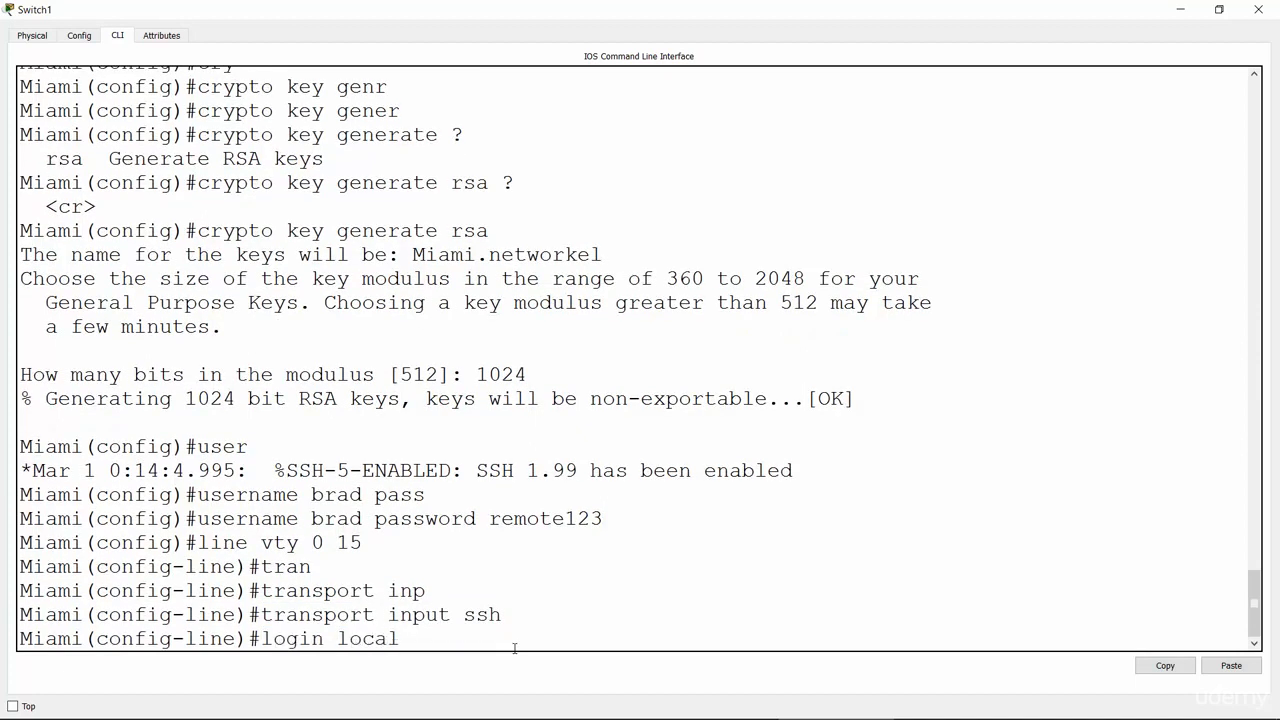
key("Return")
key("Return")
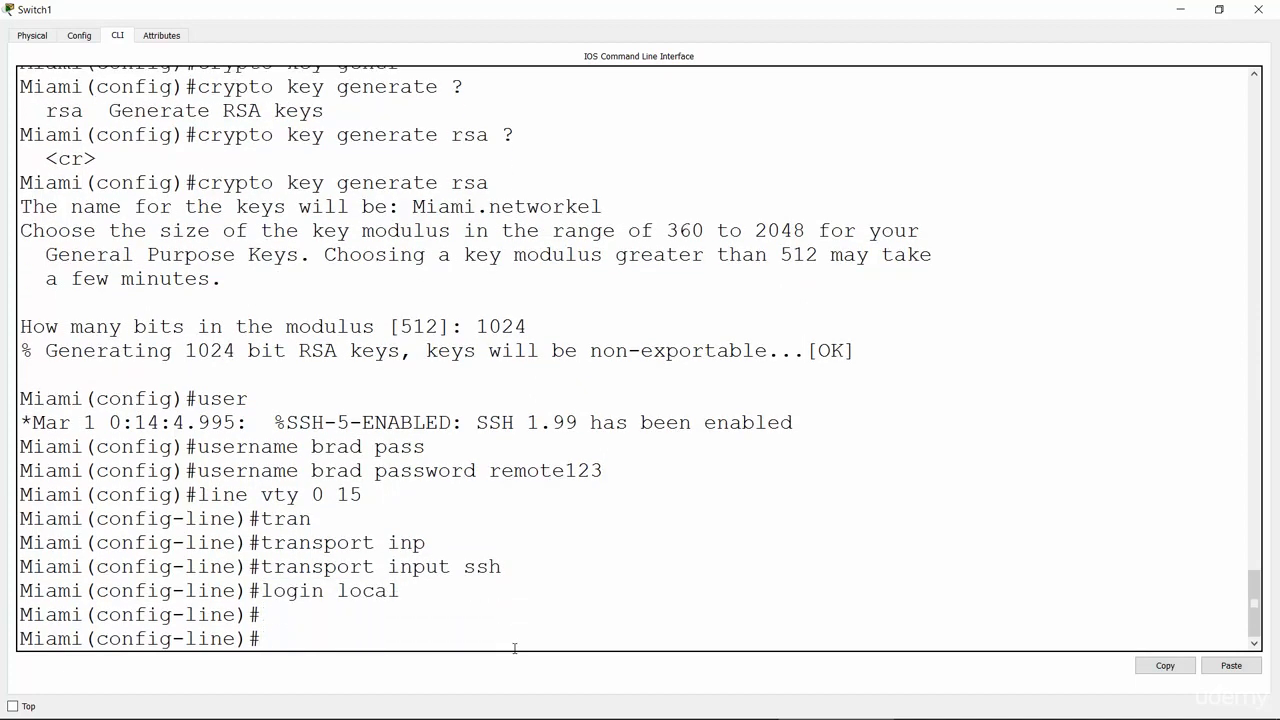
key("alt+Tab")
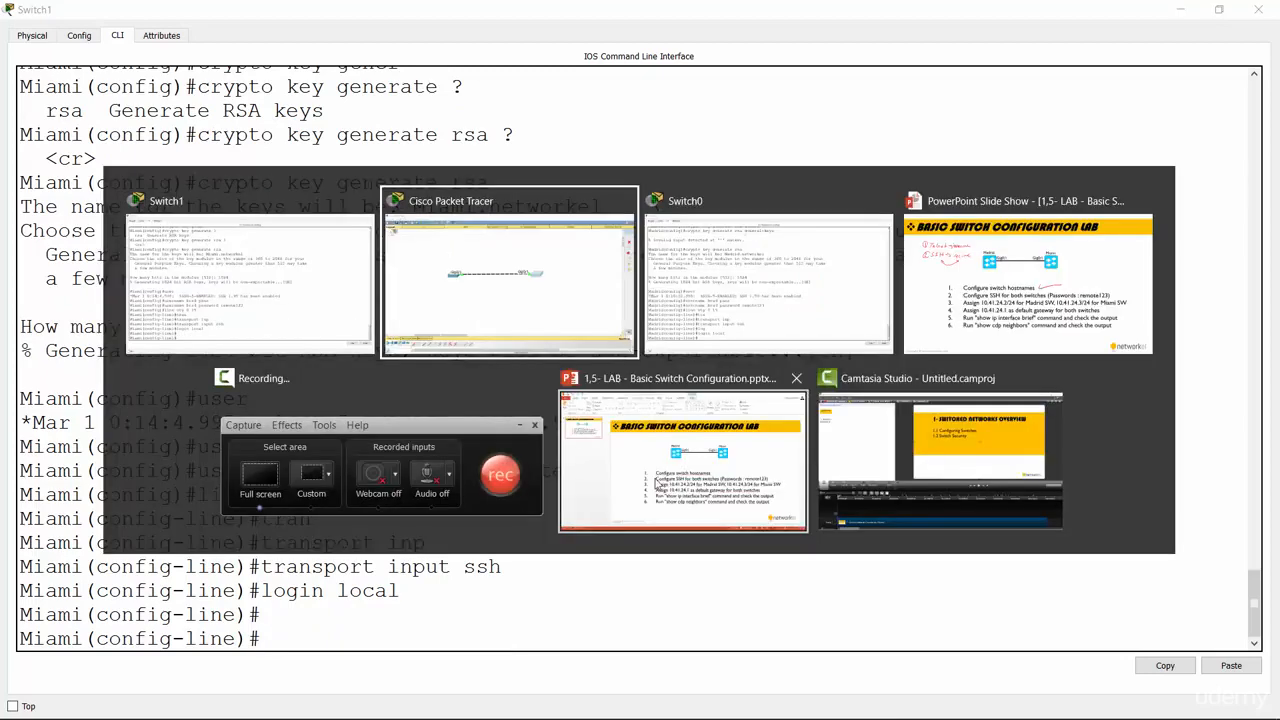
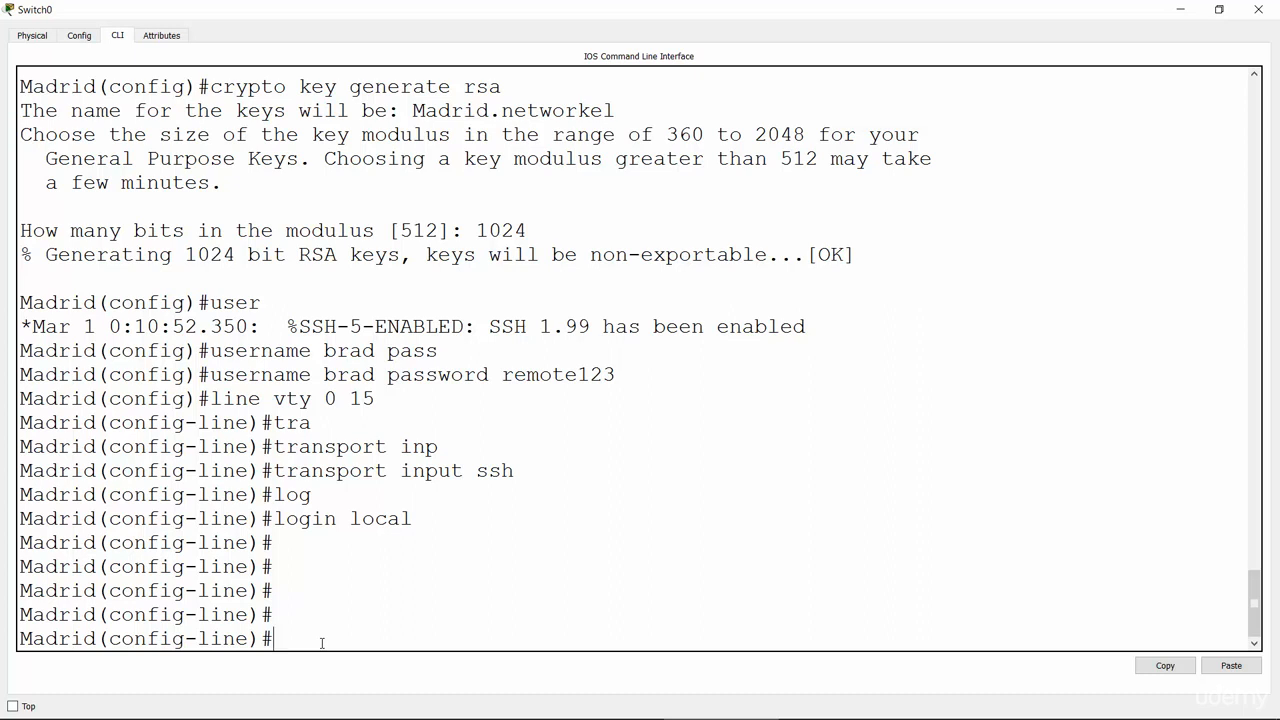
Step: Type exit to begin leaving the Madrid switch's vty line configuration
type("exit")
Step: Leave line configuration and list the valid VLAN interface range (1-1005) with interface vlan ?
key("Return")
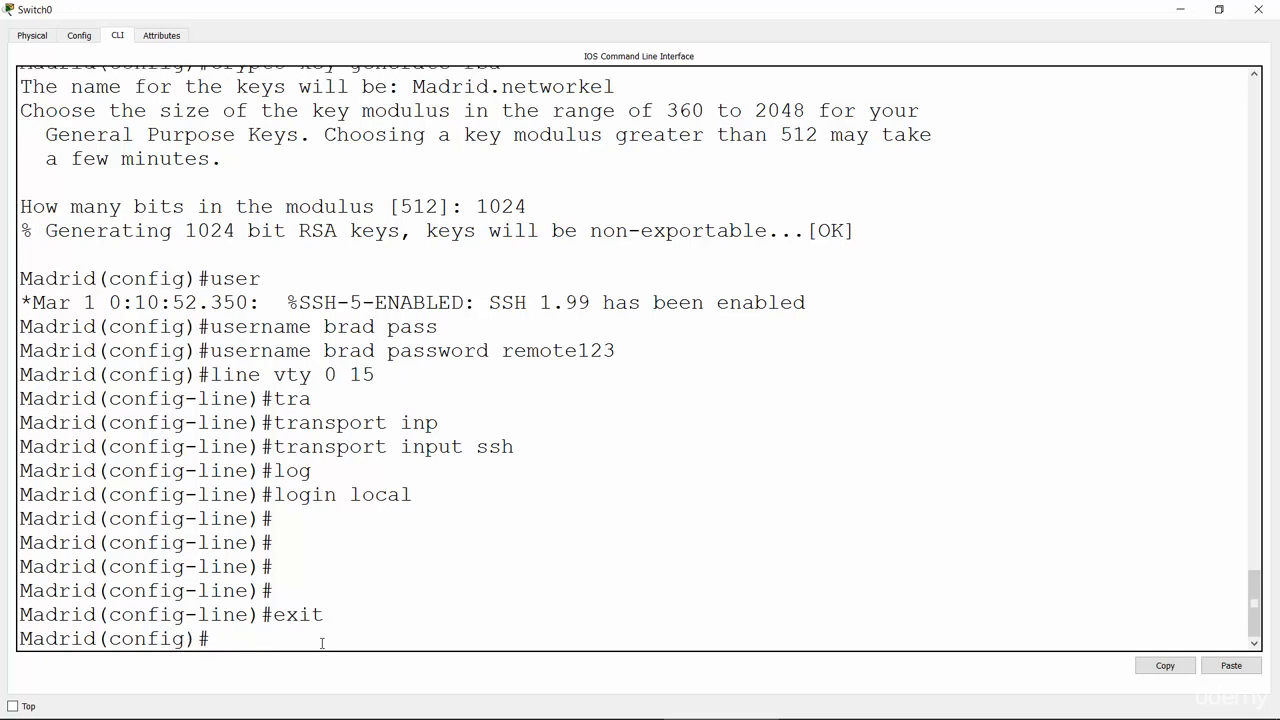
type("nt")
key("BackSpace")
key("BackSpace")
type("inter")
key("Tab")
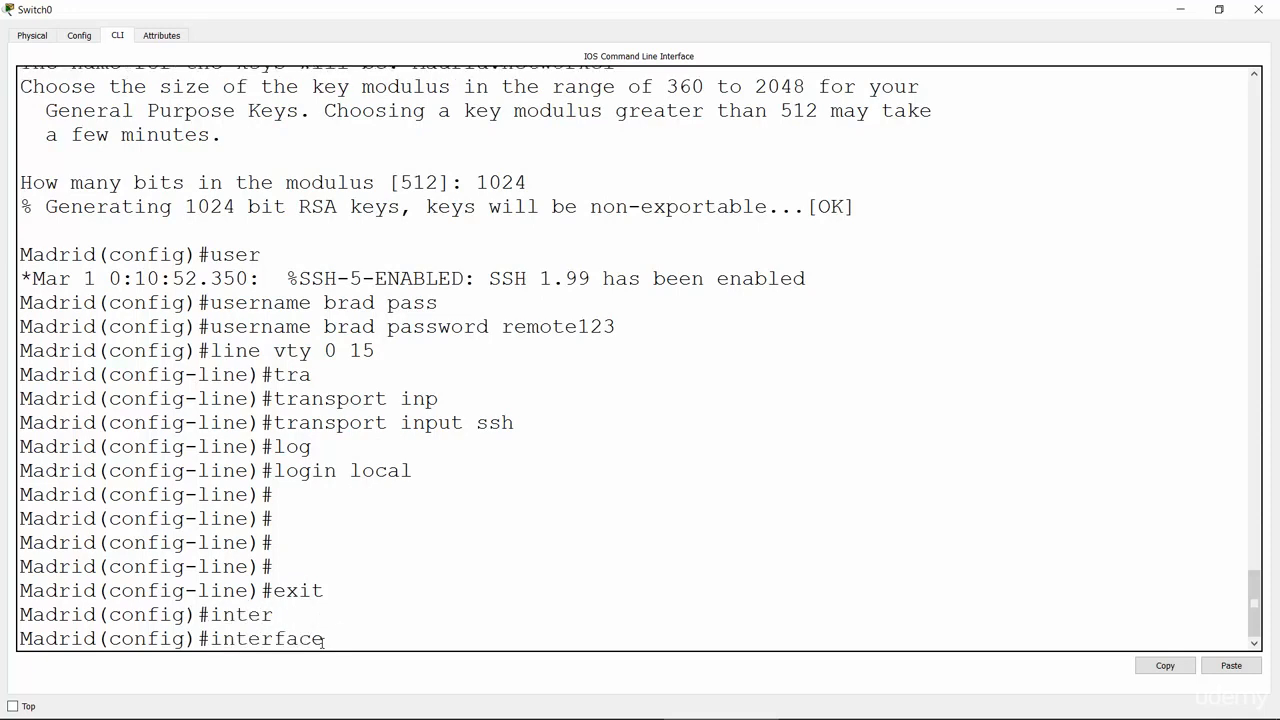
type("vl")
key("Tab")
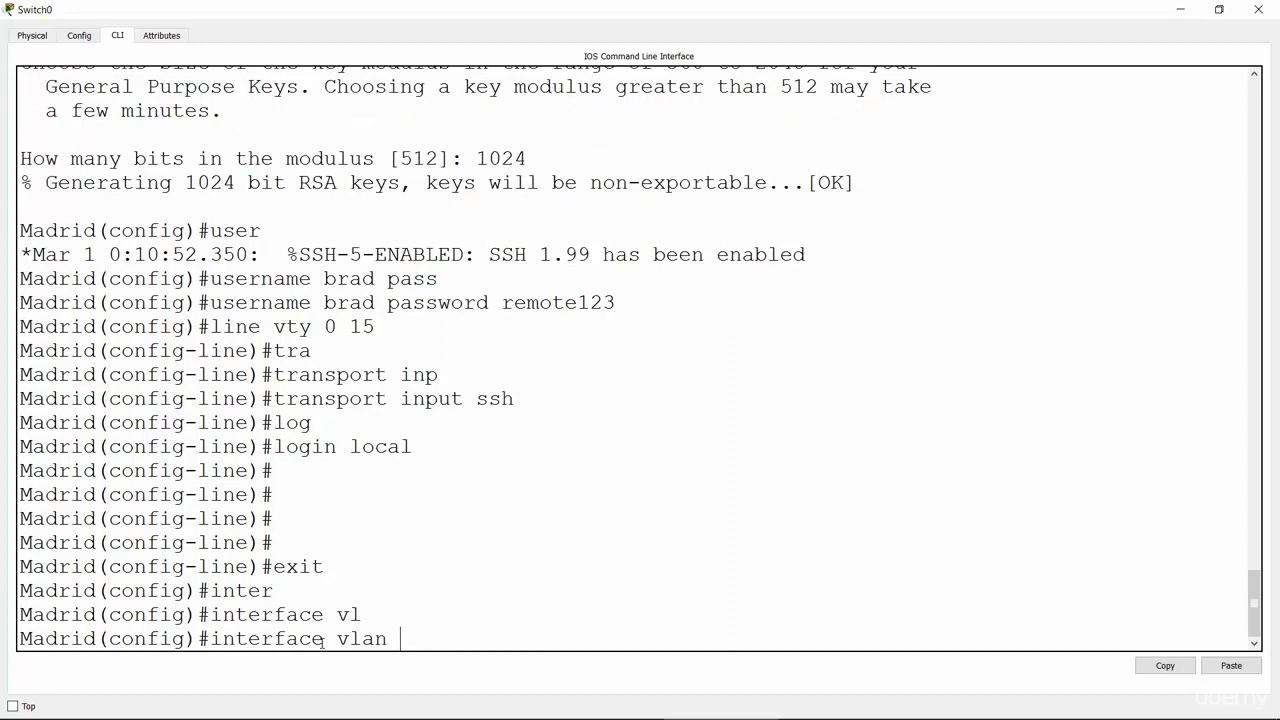
type("?")
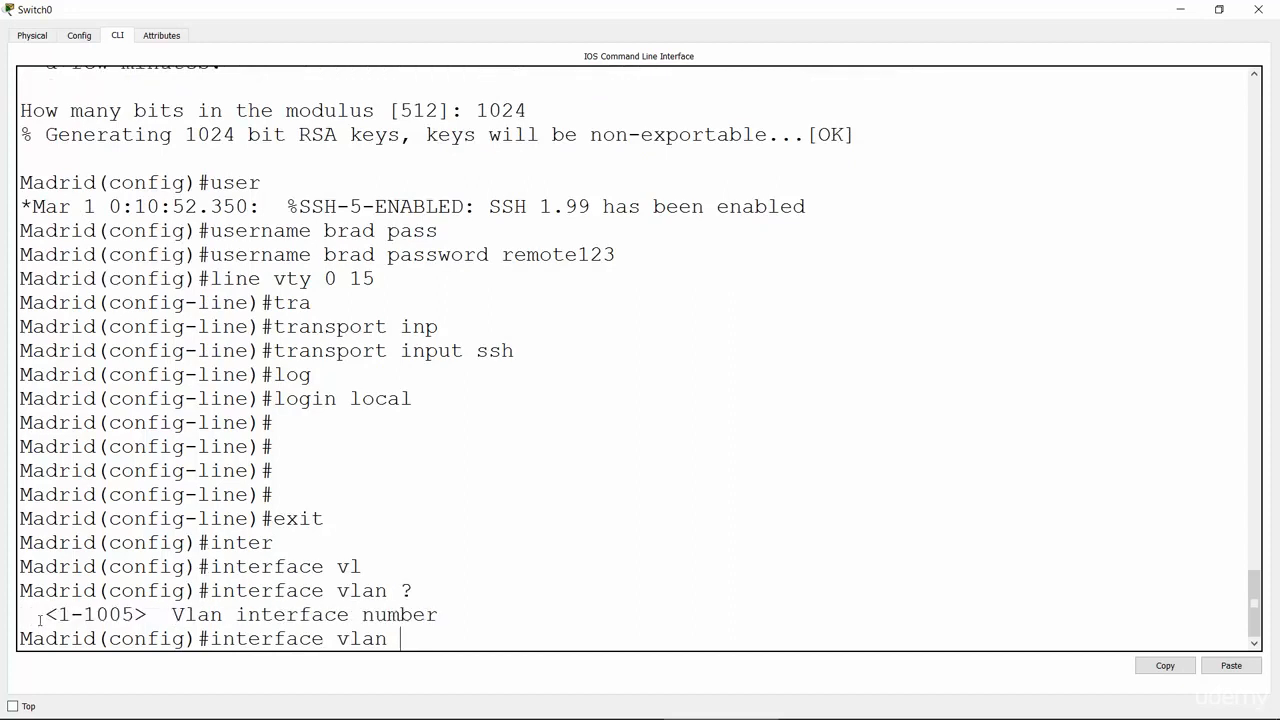
left_click_drag(57, 616, 135, 614)
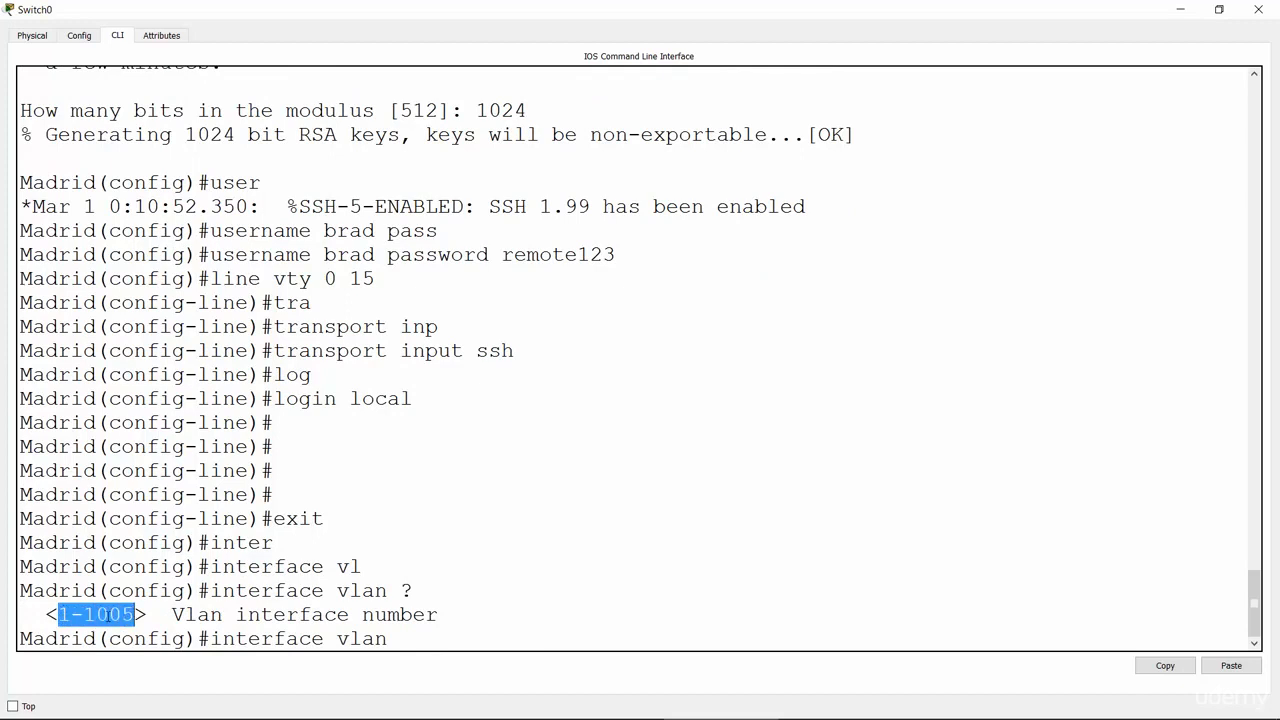
left_click(408, 641)
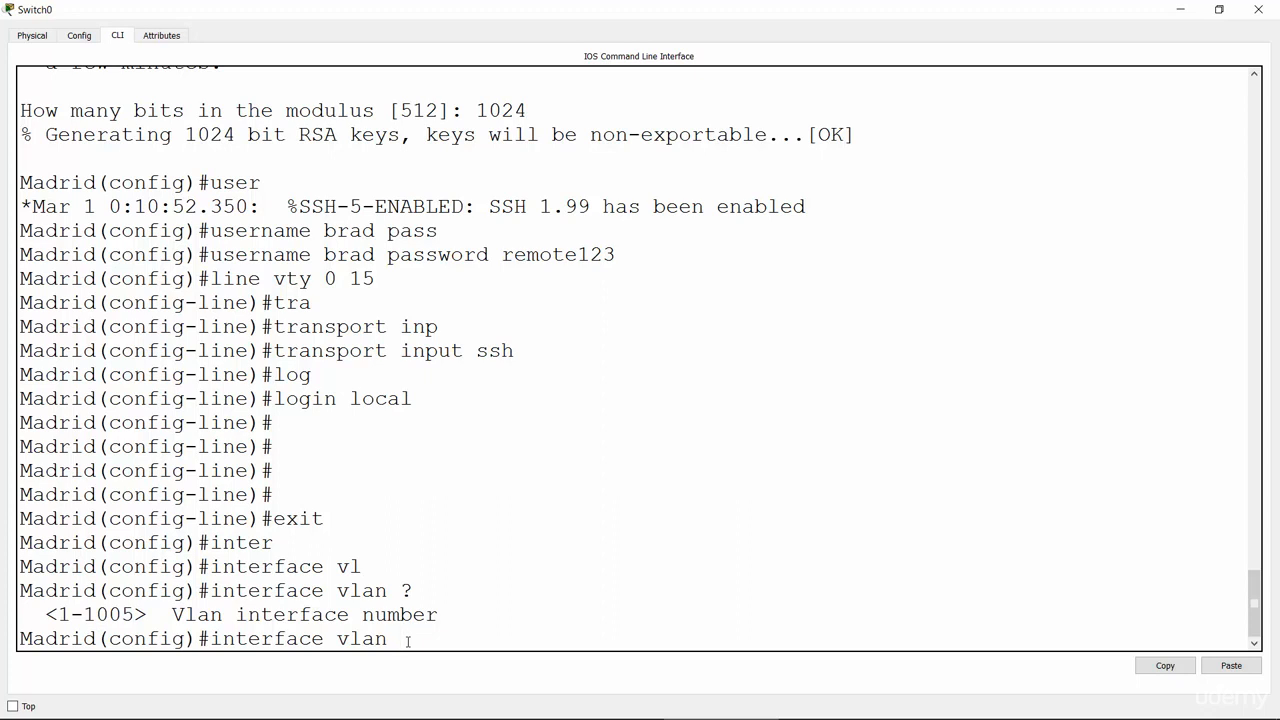
Step: Enter interface VLAN 254 and point out the new config-if prompt
type("254")
key("Return")
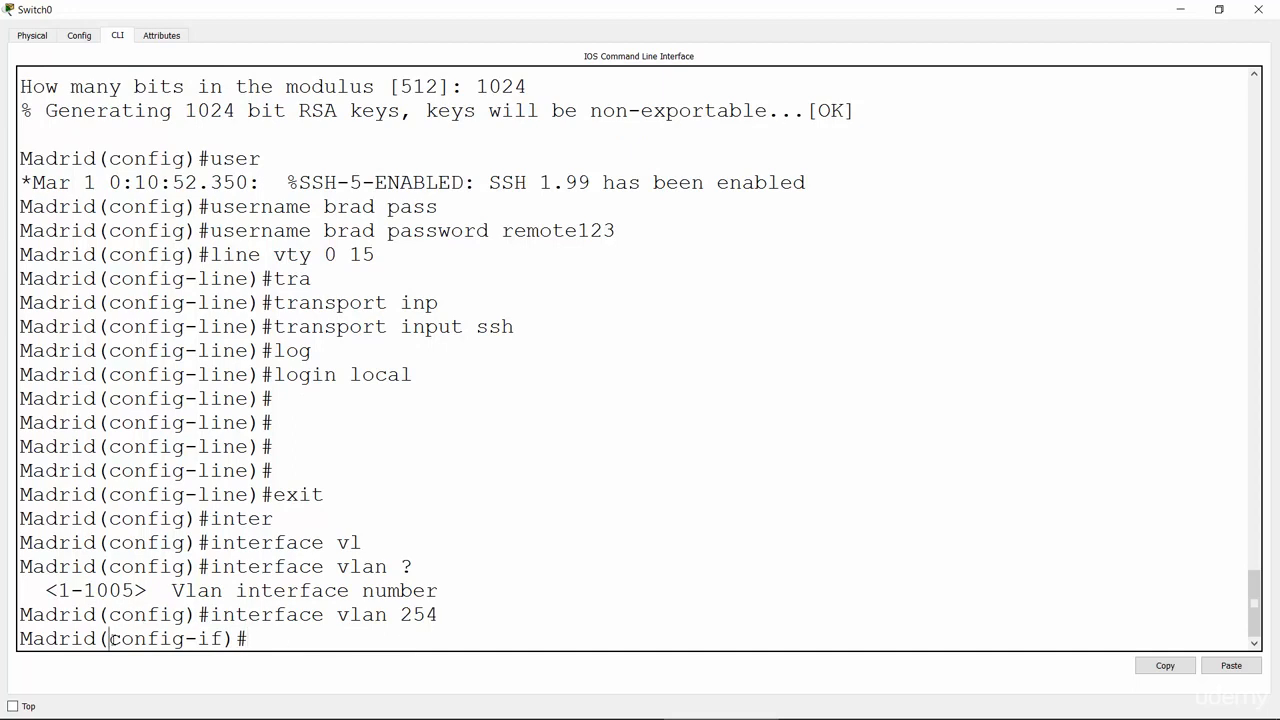
left_click_drag(108, 638, 224, 638)
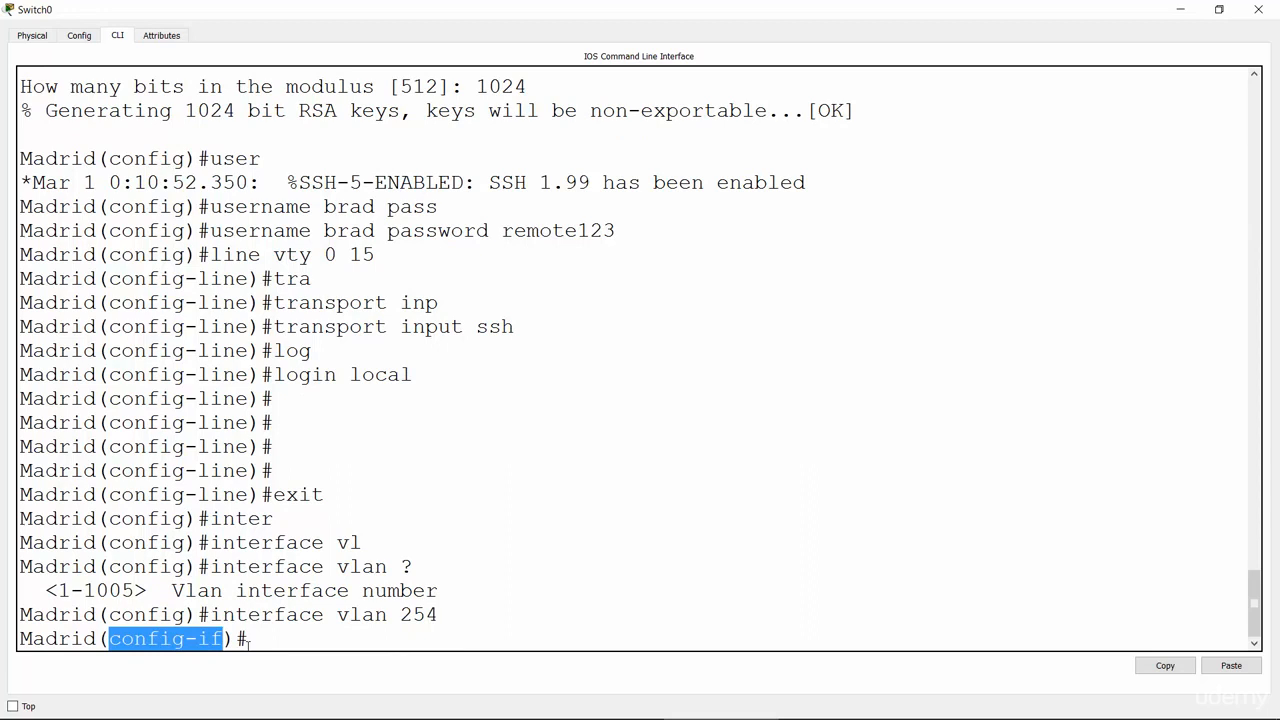
left_click_drag(338, 614, 451, 620)
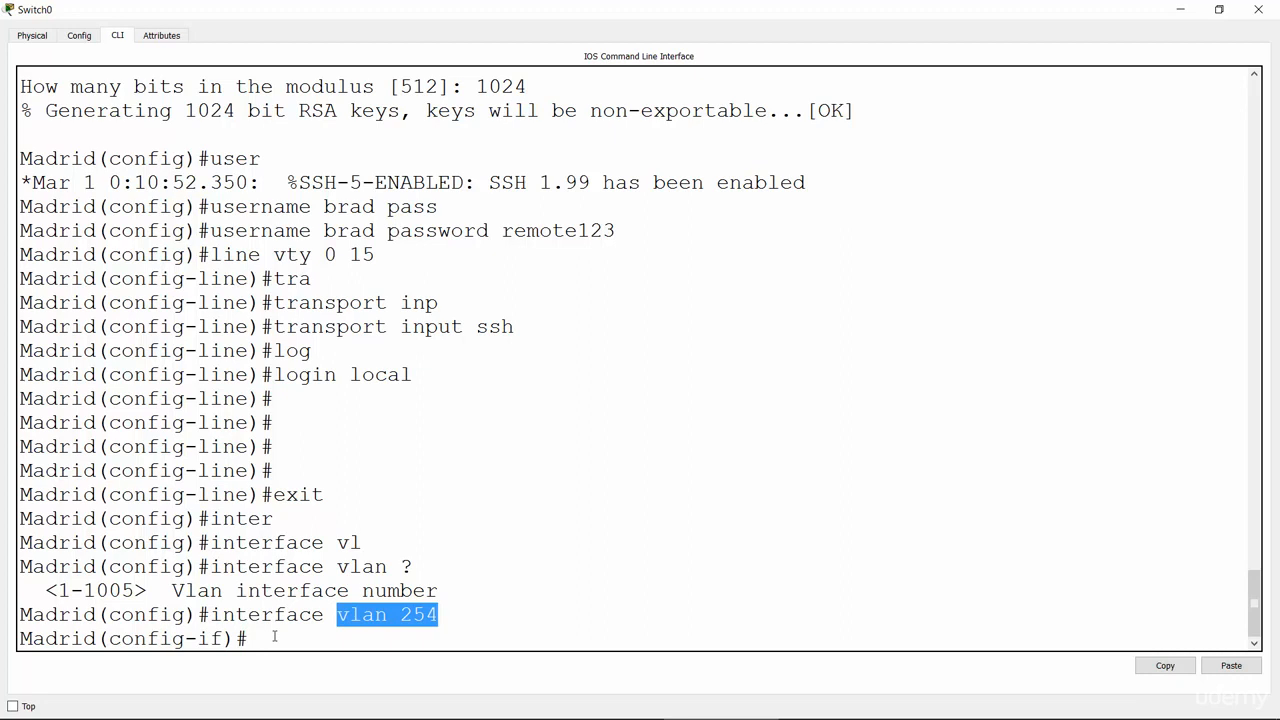
double_click(366, 616)
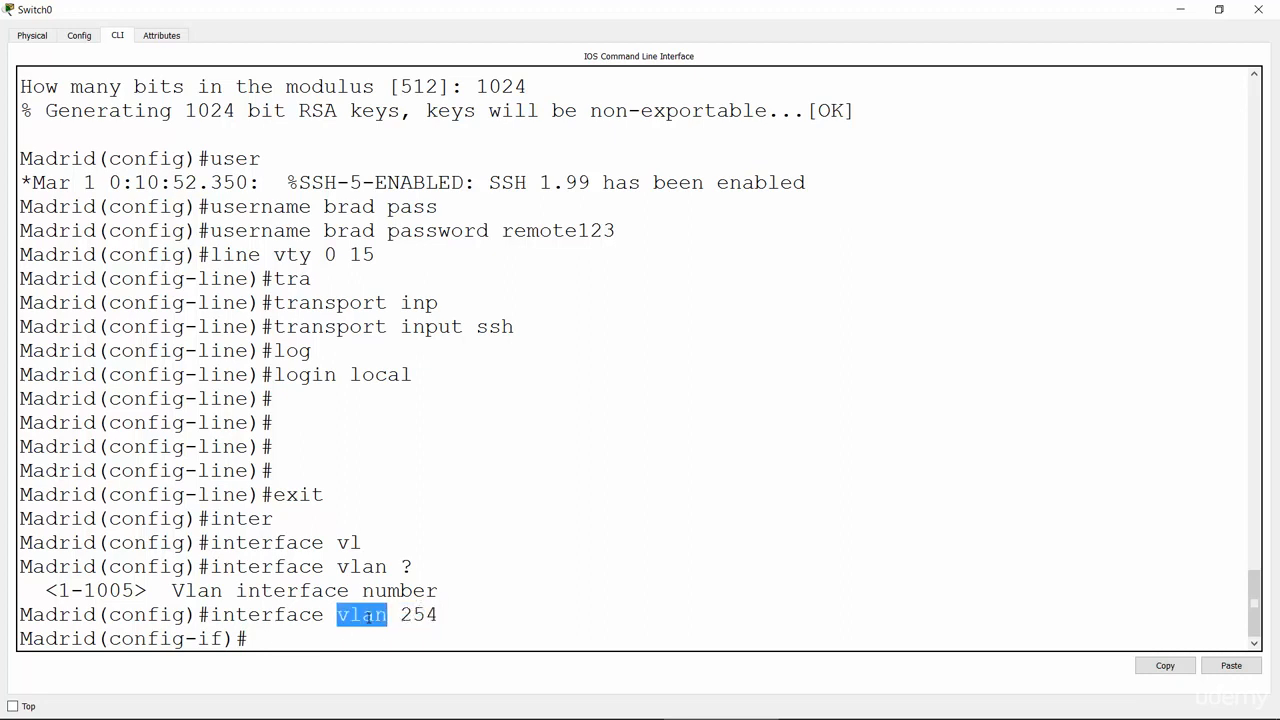
left_click(351, 641)
Step: Assign IP address 10.41.24.2 with mask 255.255.255.0 to Madrid's VLAN 254
type("ip add")
key("Tab")
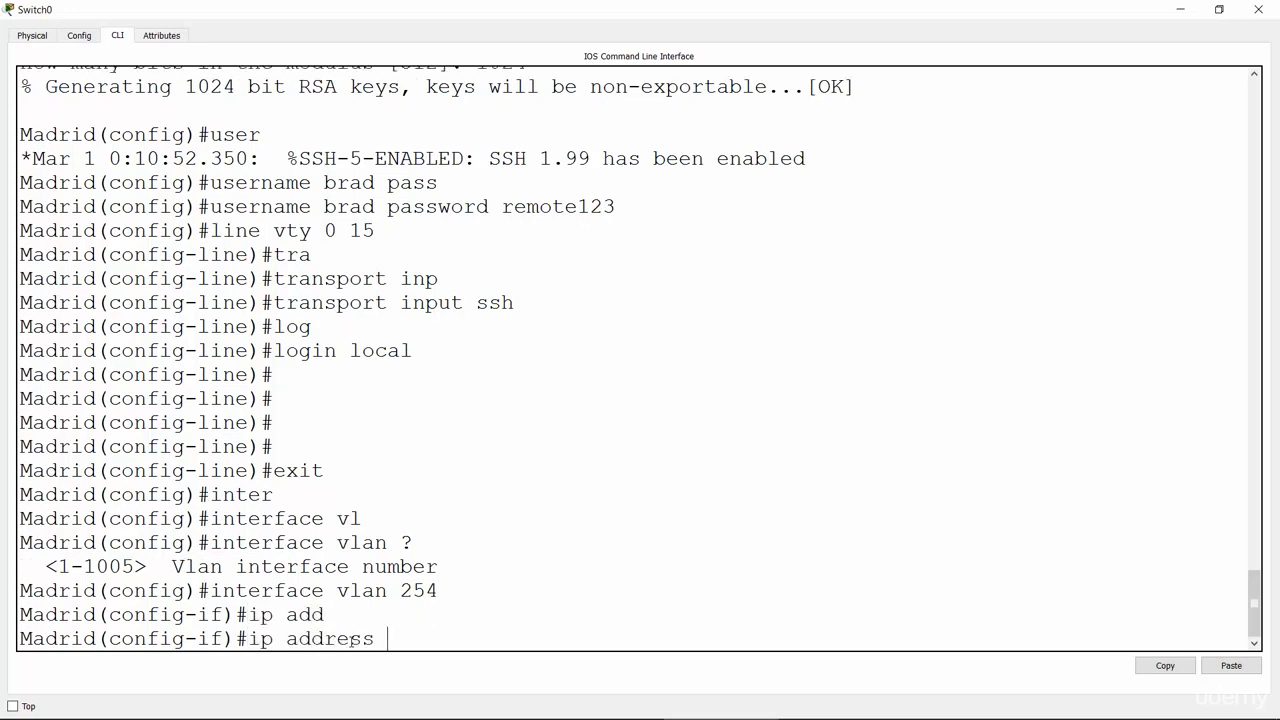
type("10.41.")
key("alt+Tab")
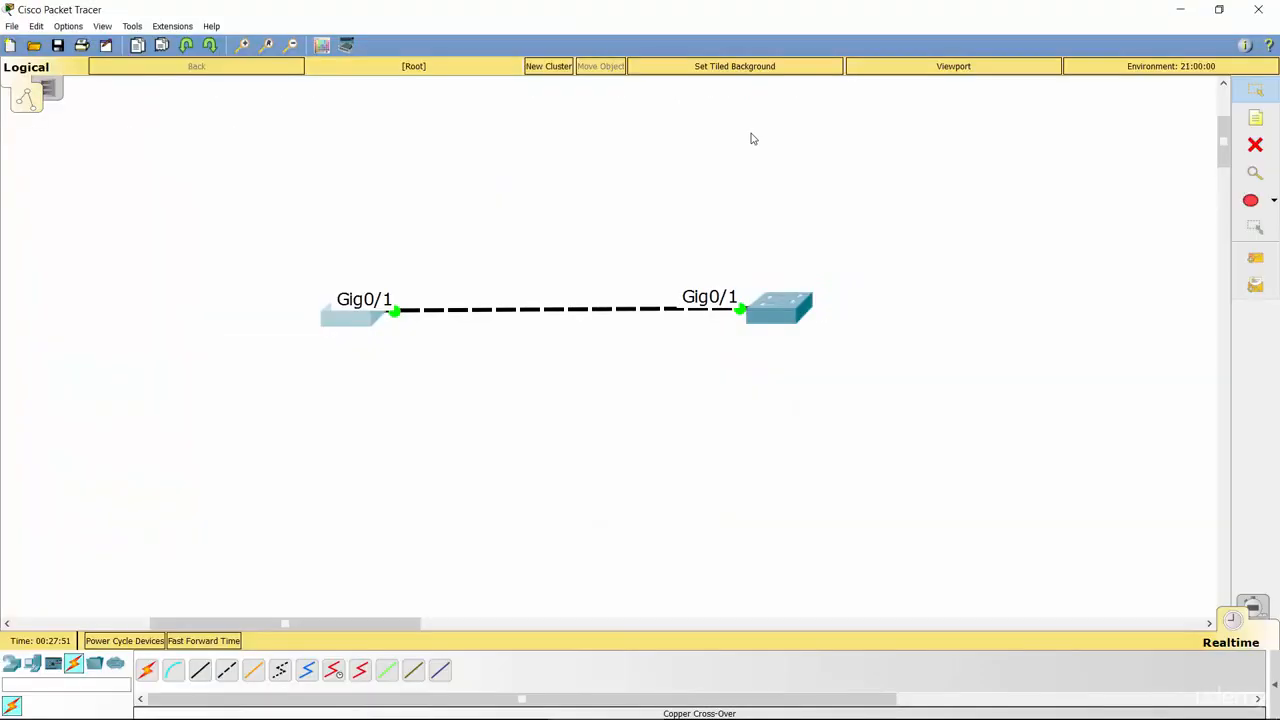
left_click(358, 320)
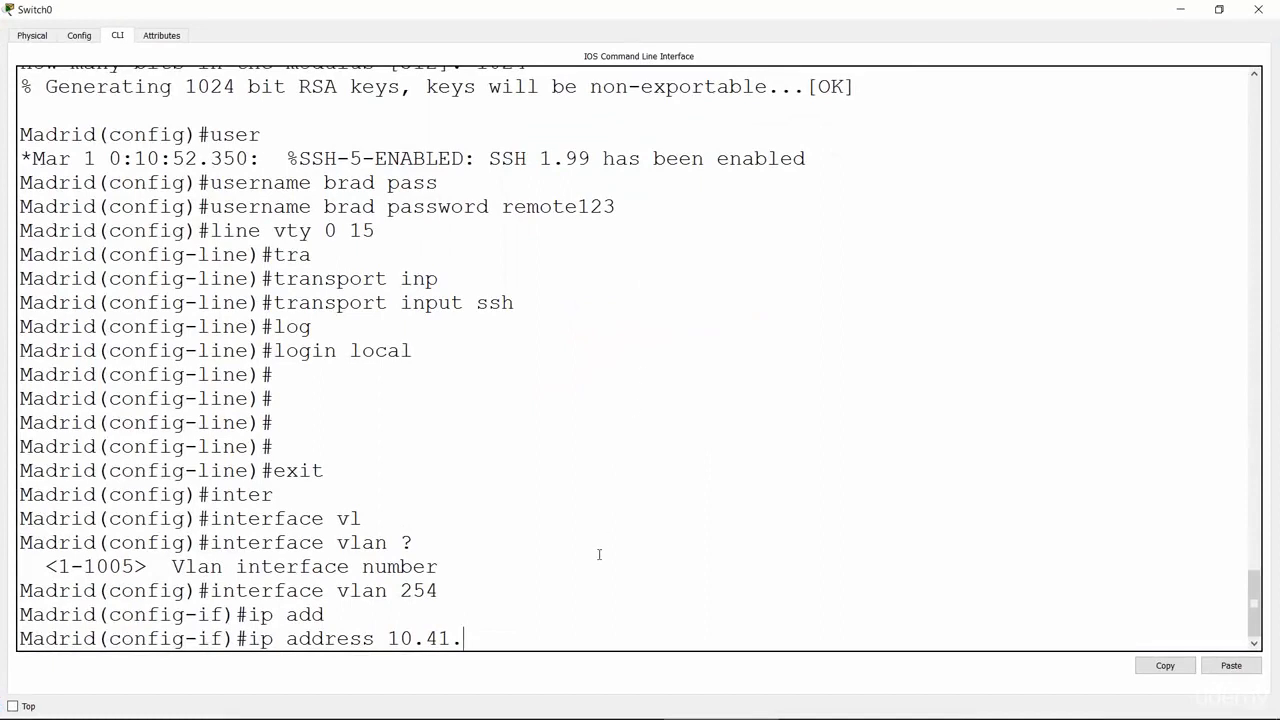
type("24.2 255.255.255.0")
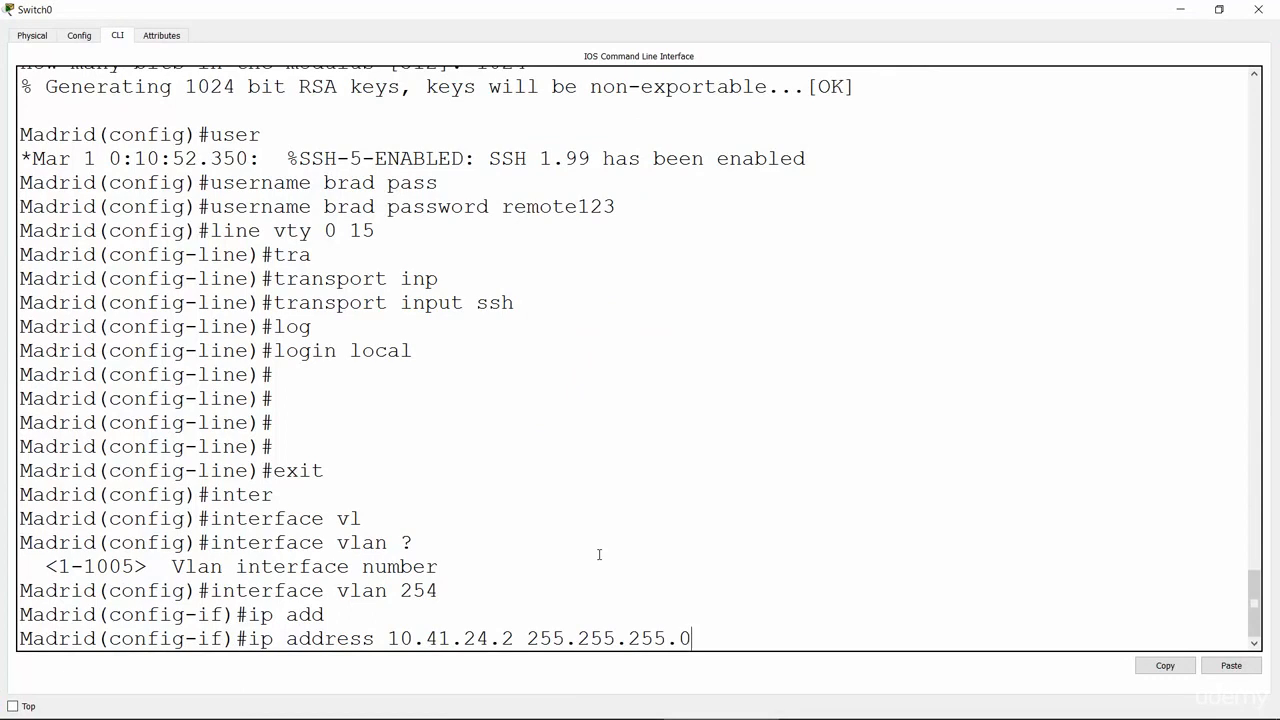
key("Return")
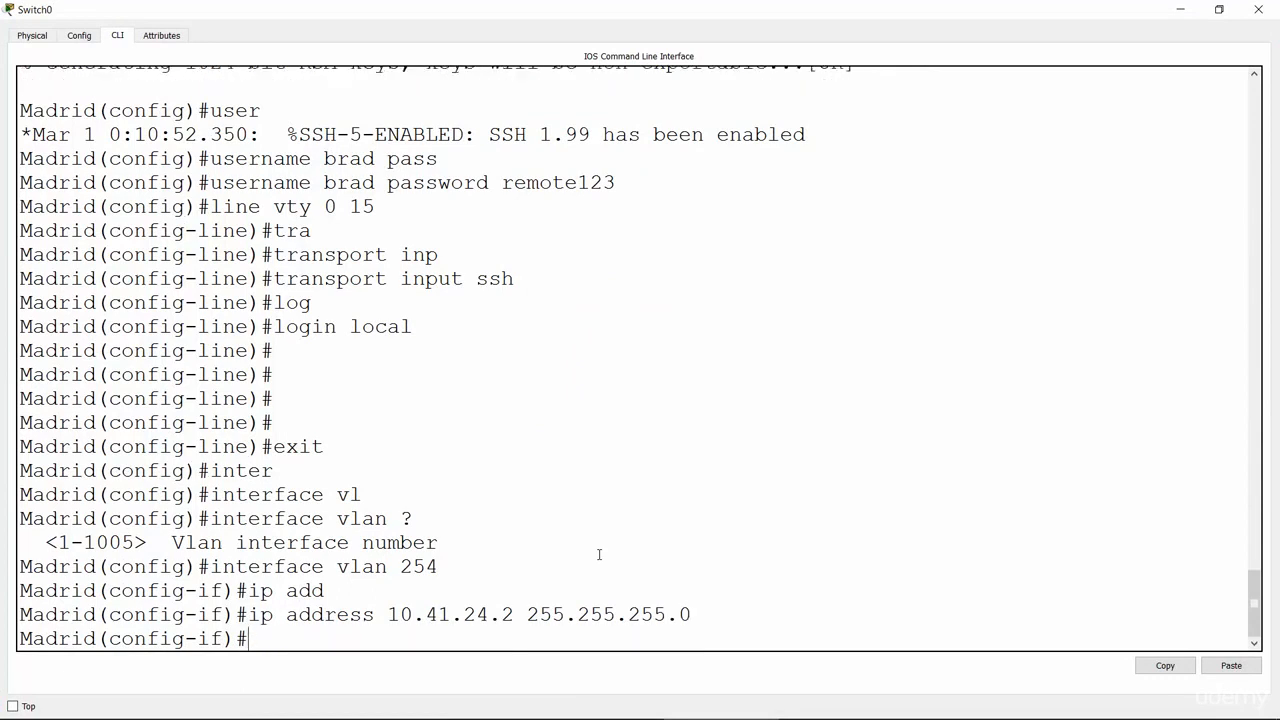
Step: Bring the VLAN 254 interface up with no shut
type("no shut")
key("Return")
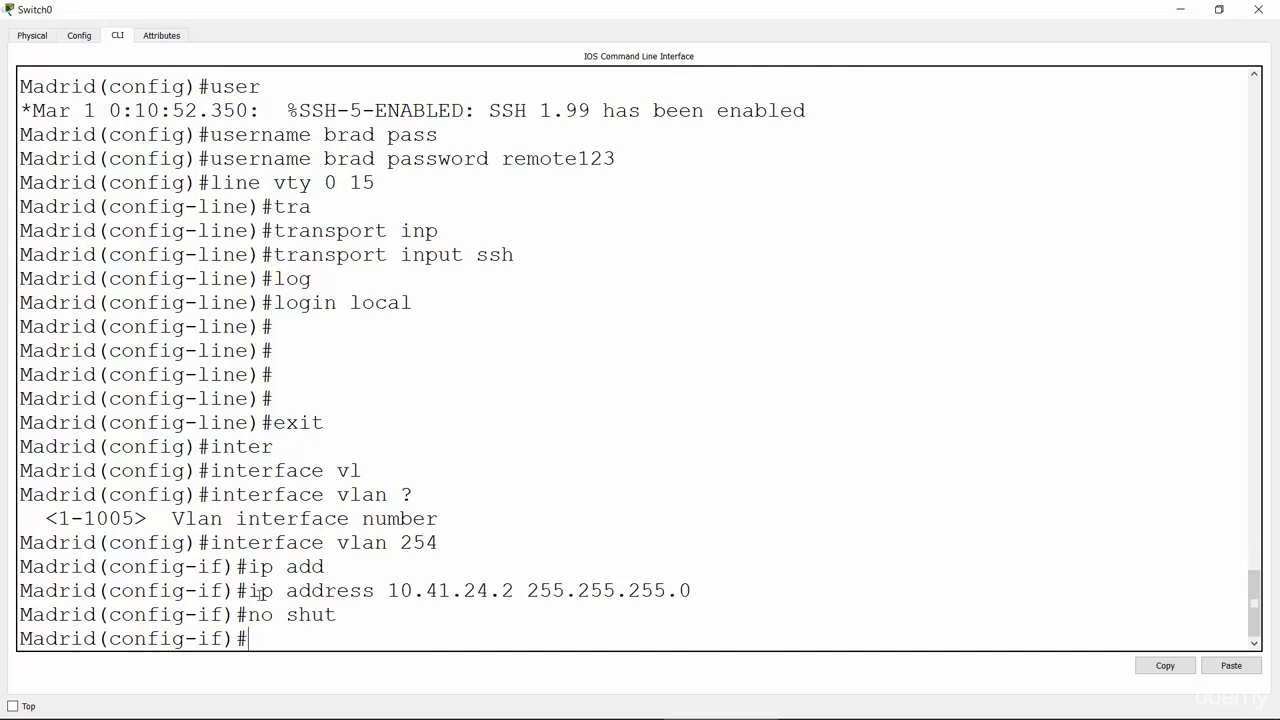
Step: Highlight the configured address 10.41.24.2 and mask 255.255.255.0 in the CLI
left_click_drag(248, 590, 517, 592)
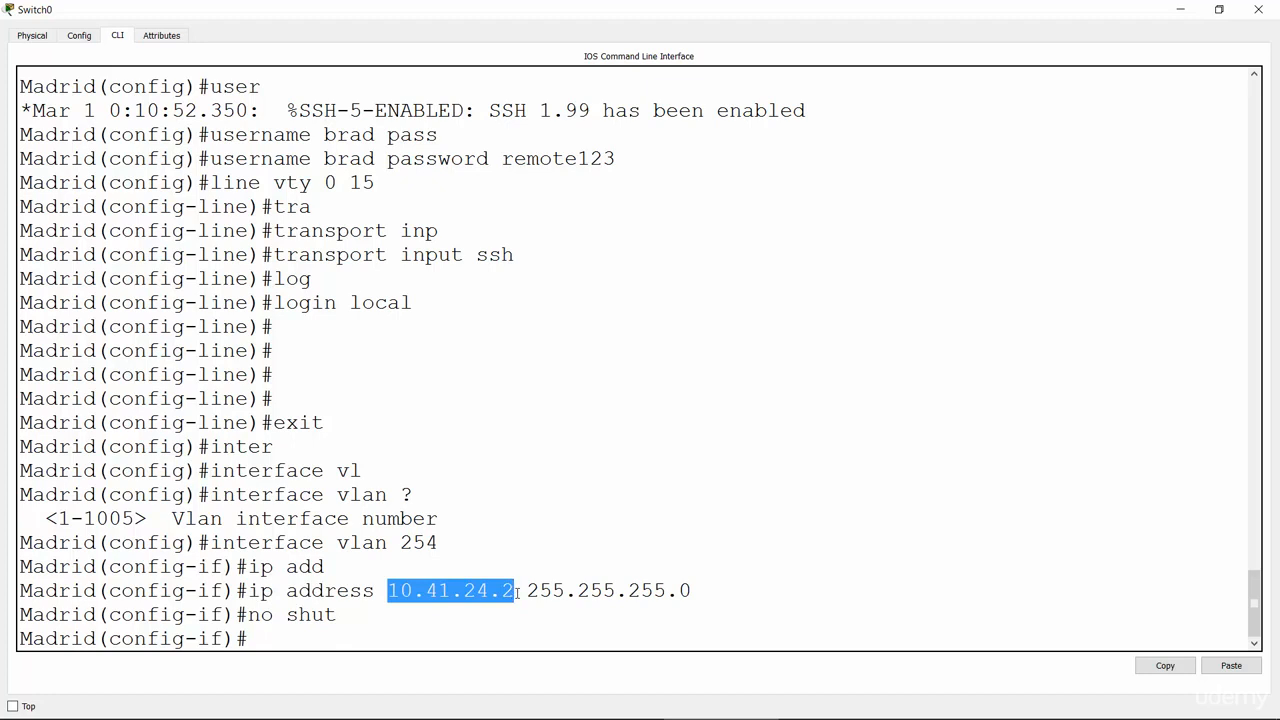
left_click(552, 528)
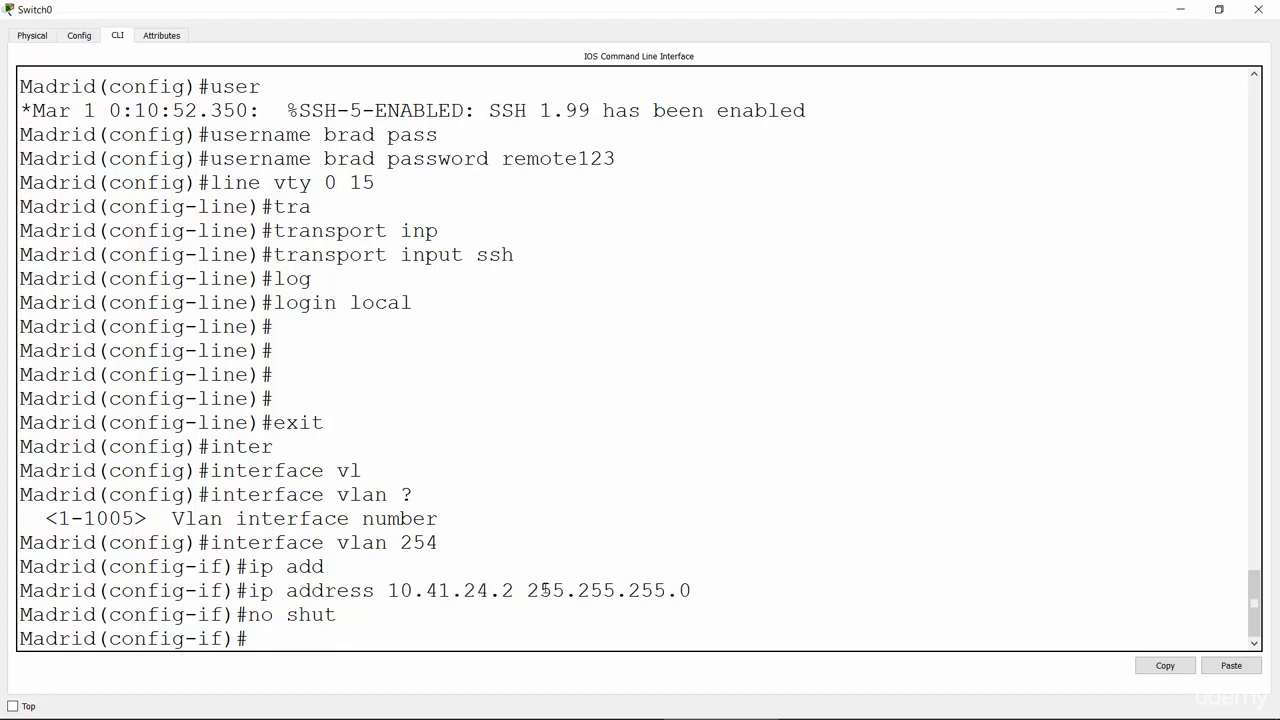
left_click_drag(528, 590, 692, 590)
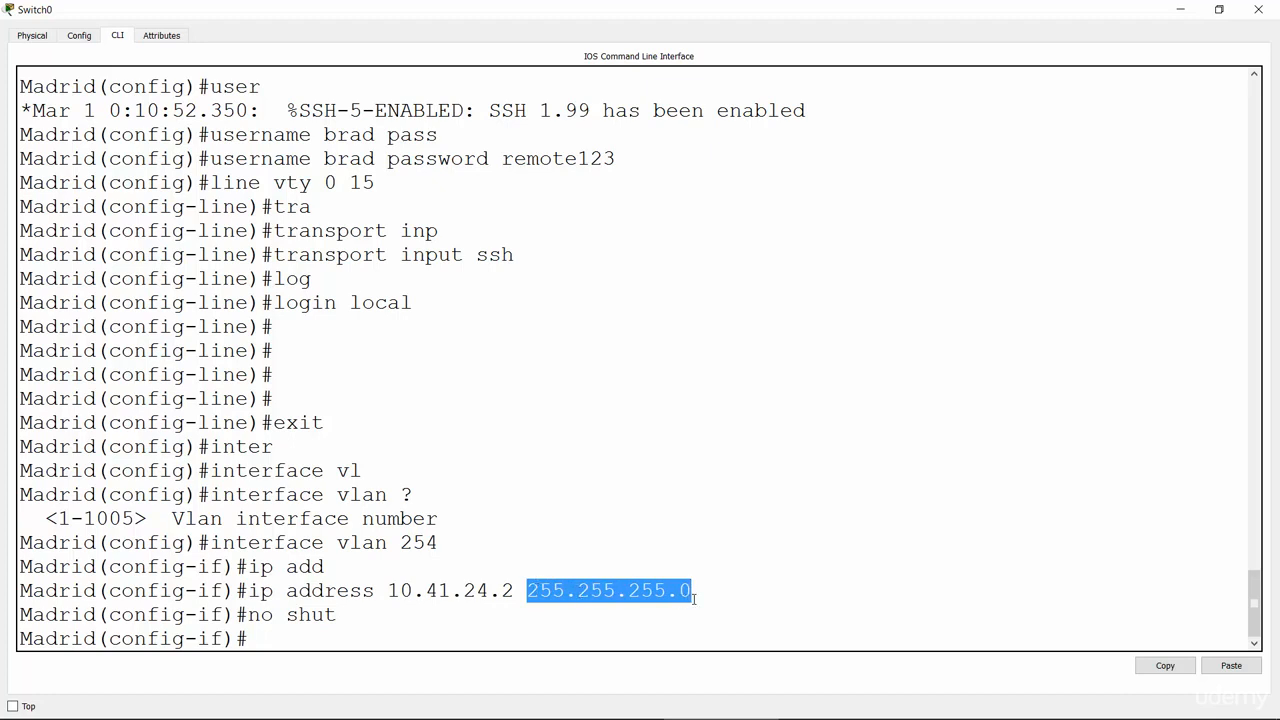
left_click(436, 628)
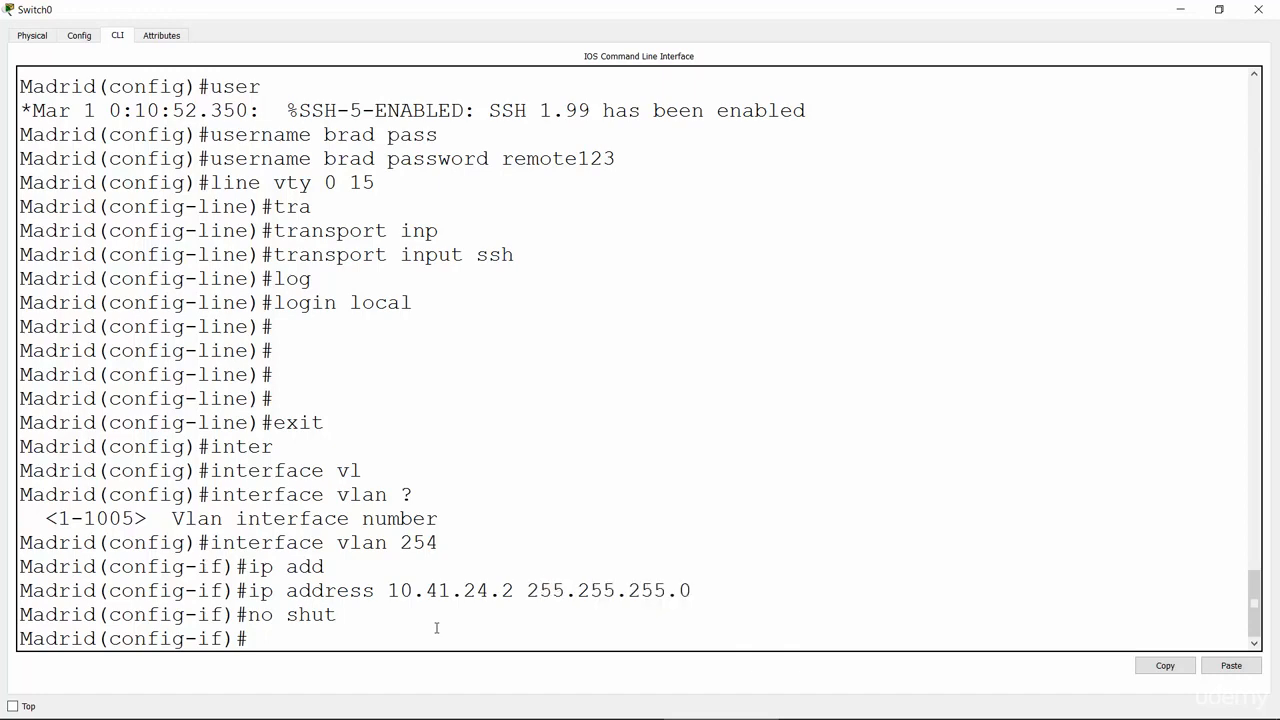
Step: Check the lab task slide, then return to Packet Tracer and open the Miami switch
key("alt+Tab")
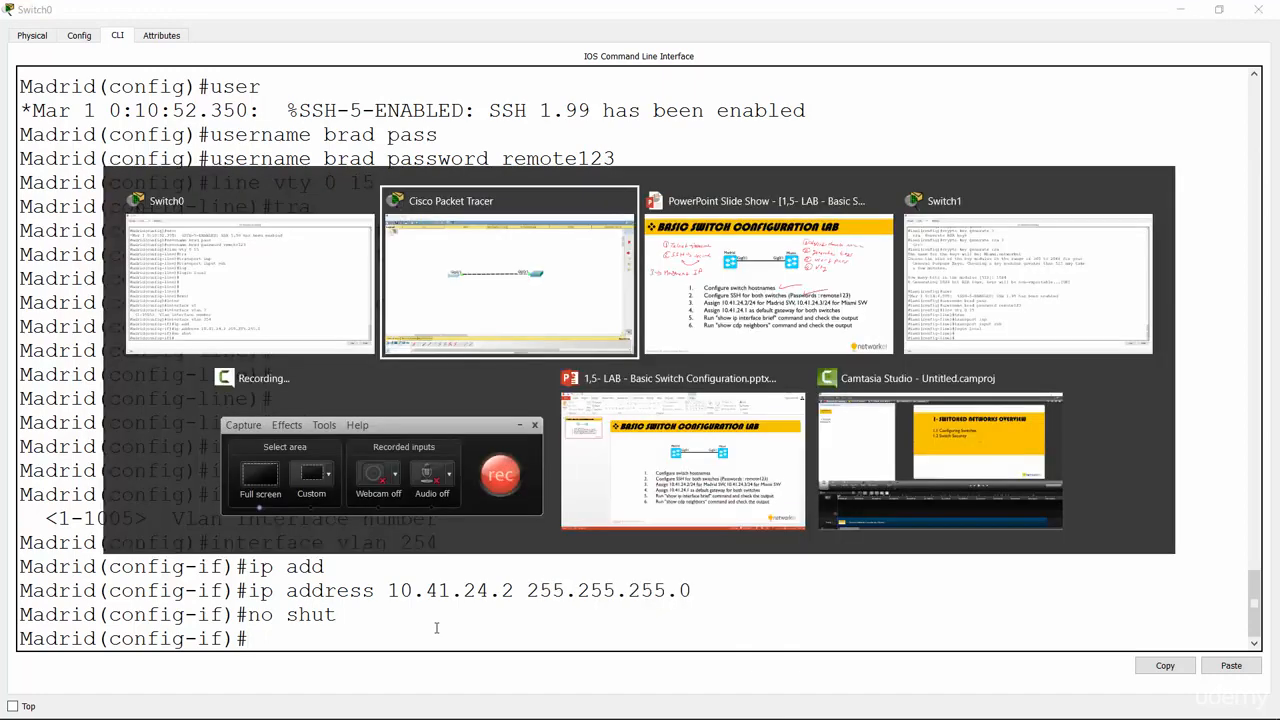
left_click(687, 289)
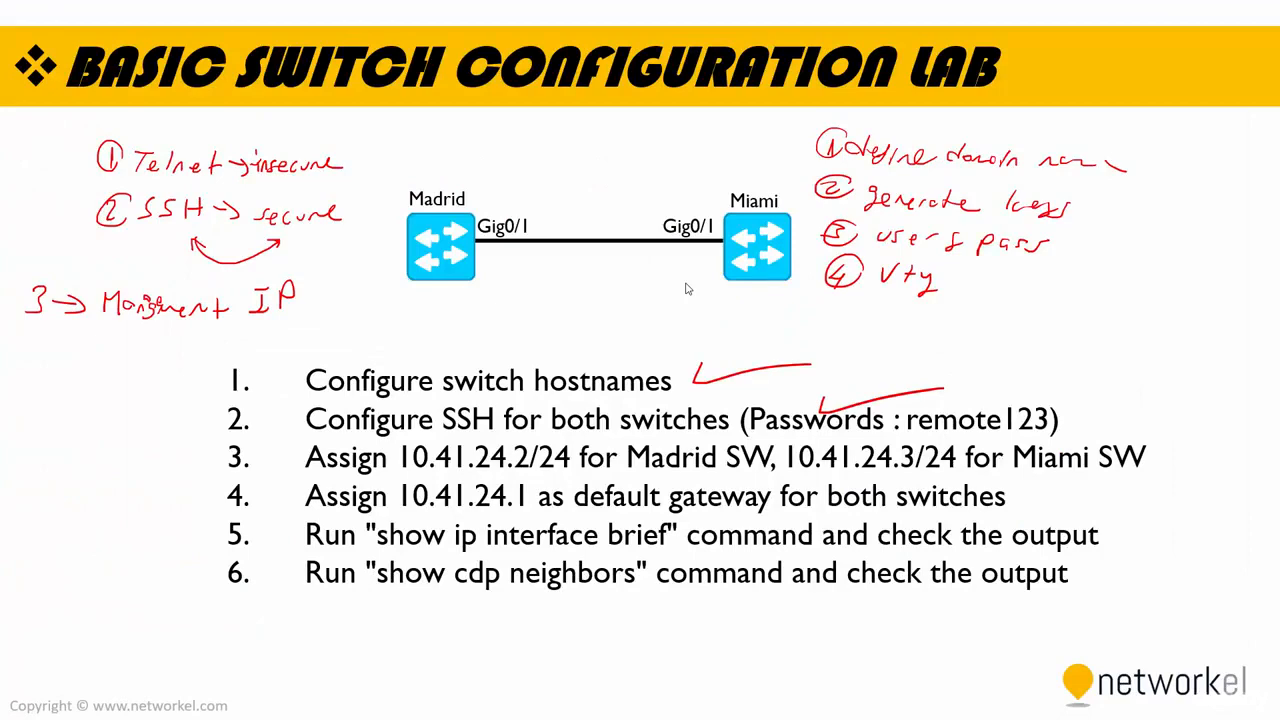
key("alt+Tab")
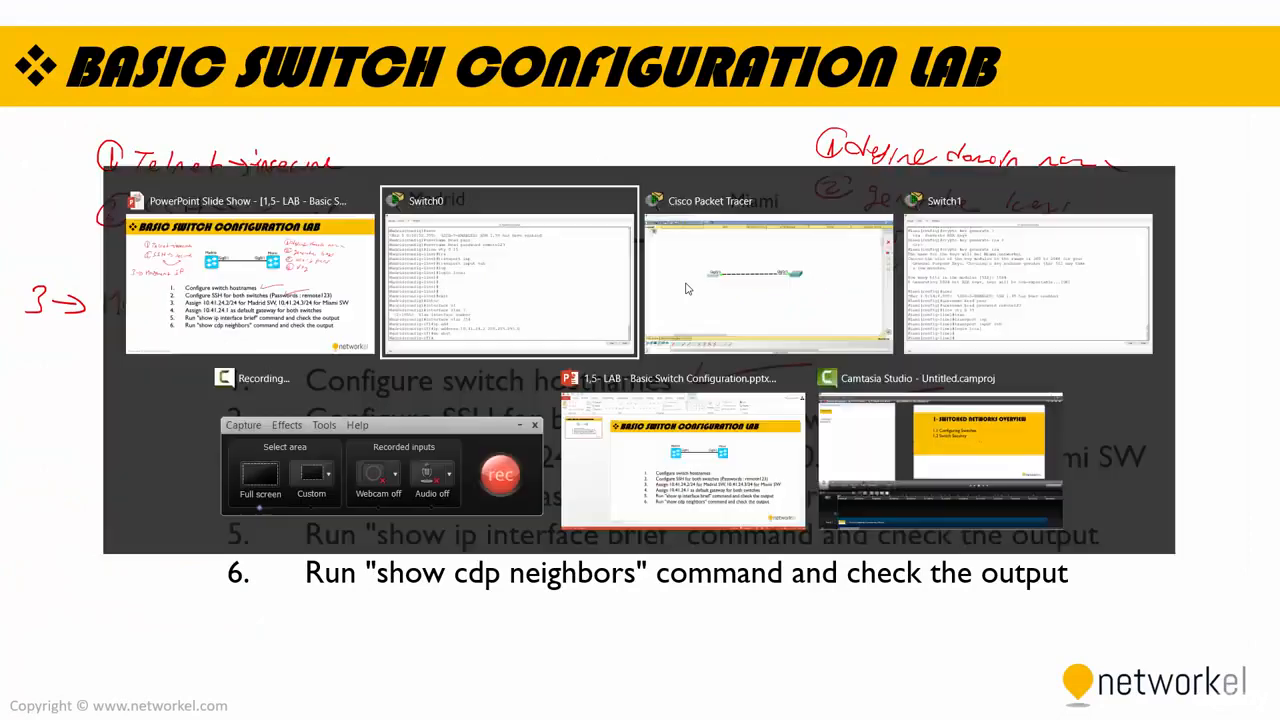
left_click(763, 231)
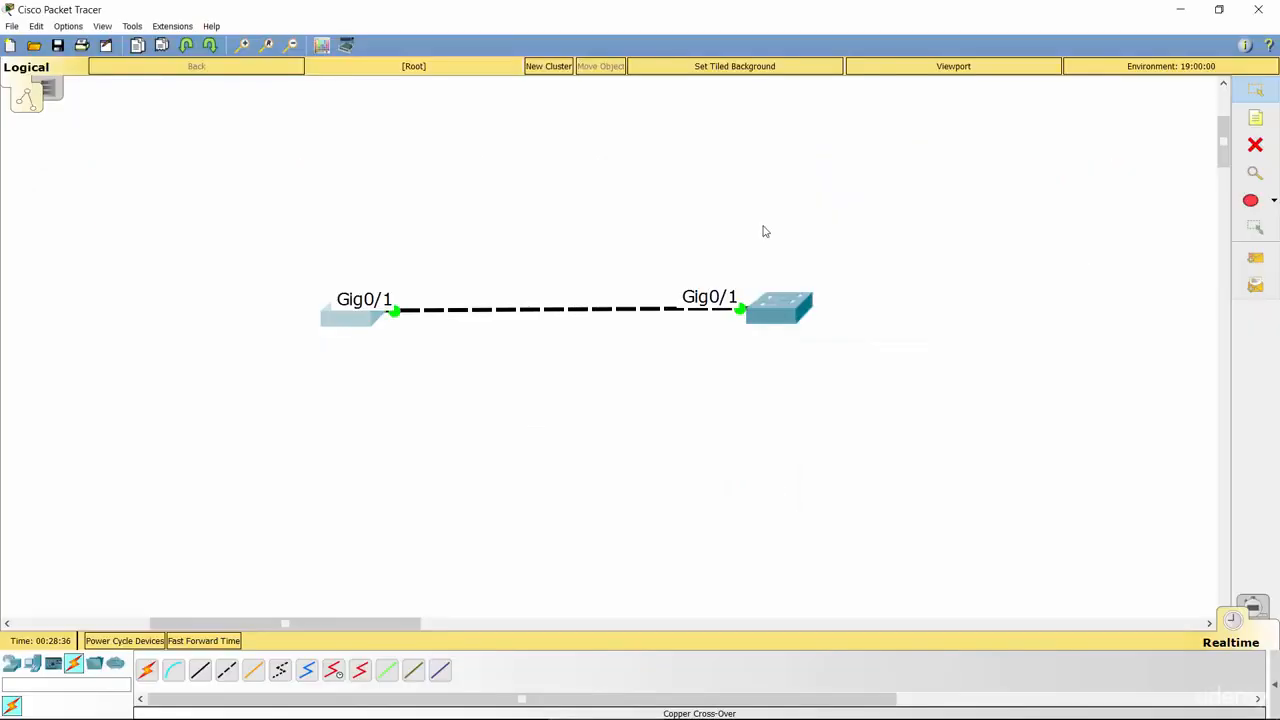
left_click(770, 307)
Step: Maximize Miami's console, exit line configuration, and enter interface VLAN 254
left_click(769, 128)
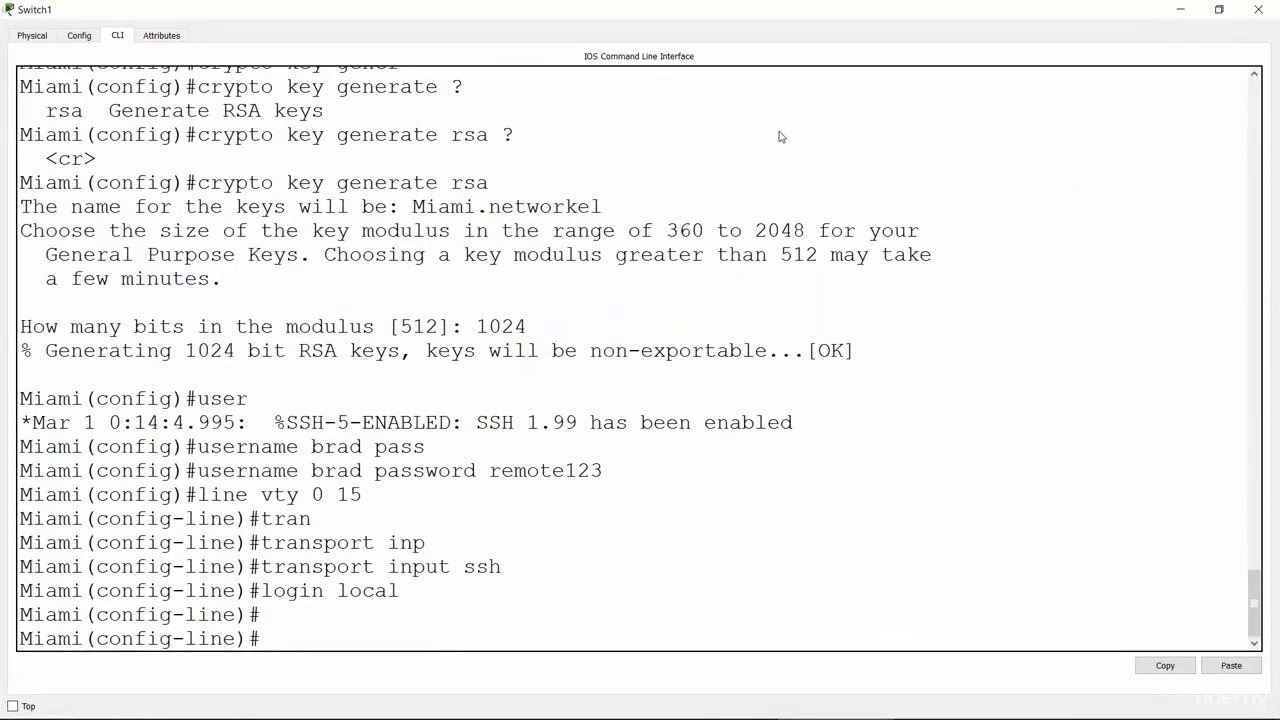
type("exit")
key("Return")
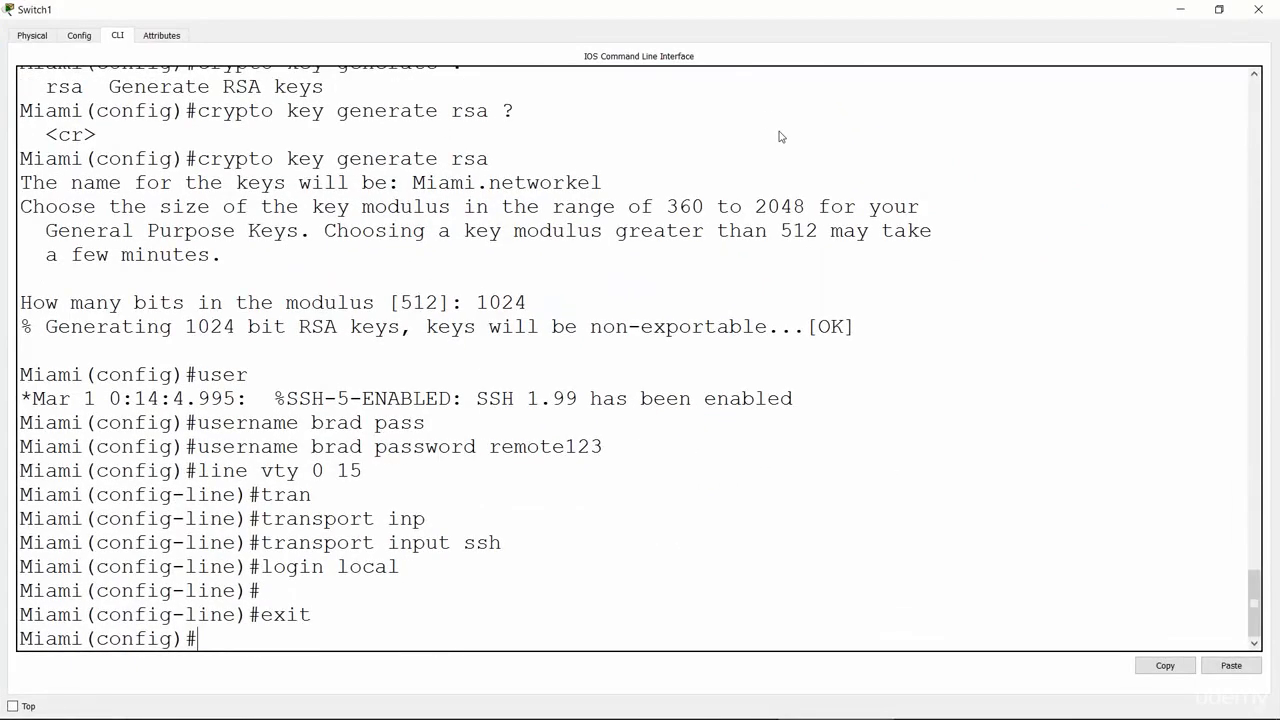
type("i")
type("nter")
key("Tab")
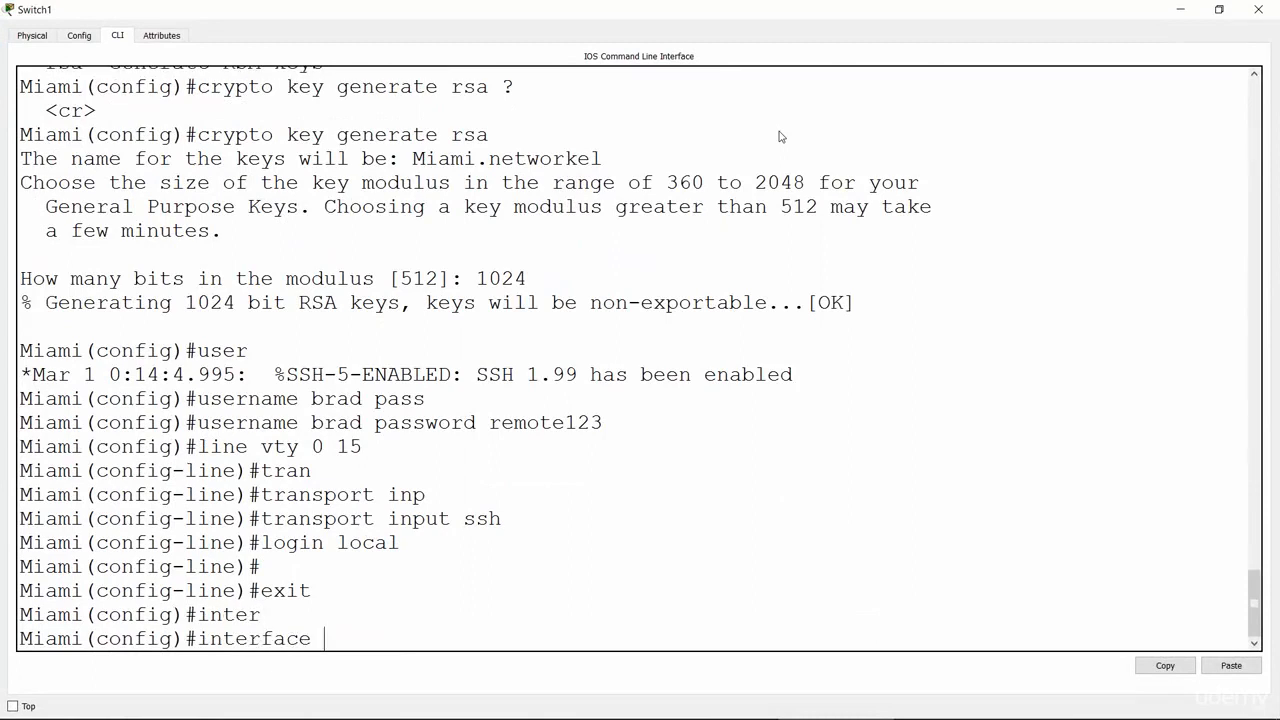
type("vlan 254")
key("Return")
Step: Assign 10.41.24.3 255.255.255.0 to VLAN 254 and bring it up with no shut
type("ip add")
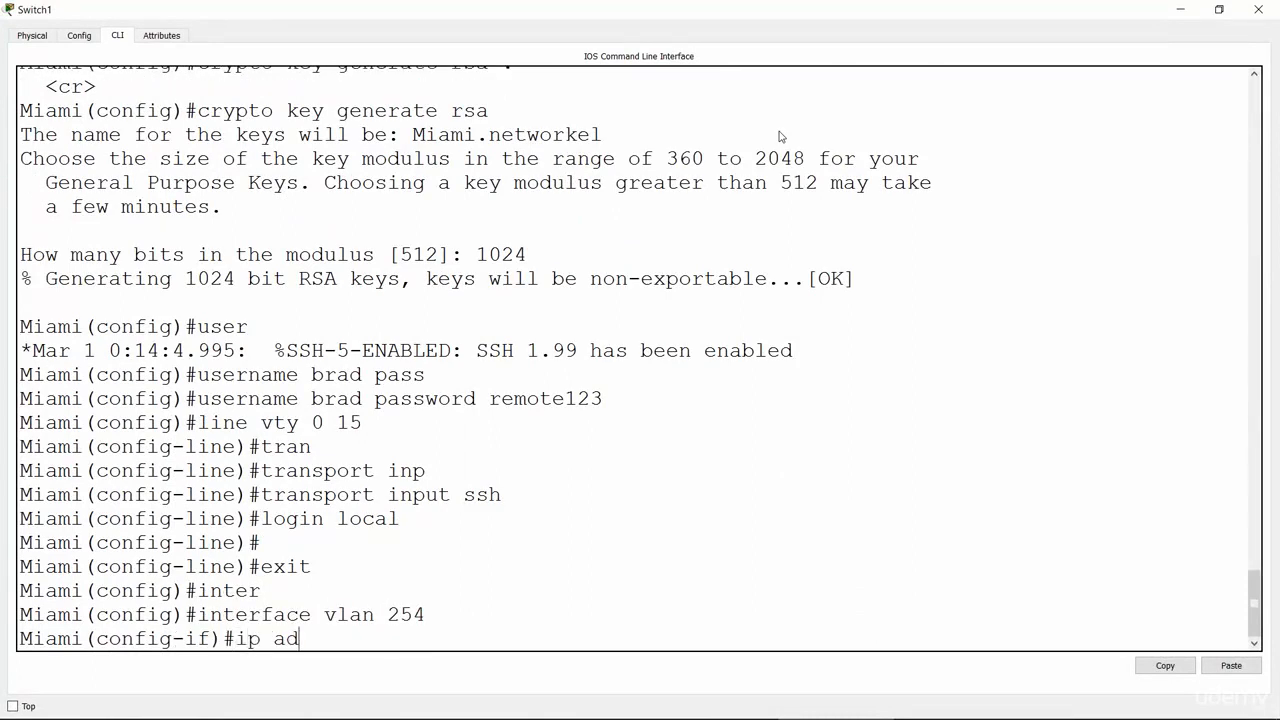
key("Tab")
type("10.41.")
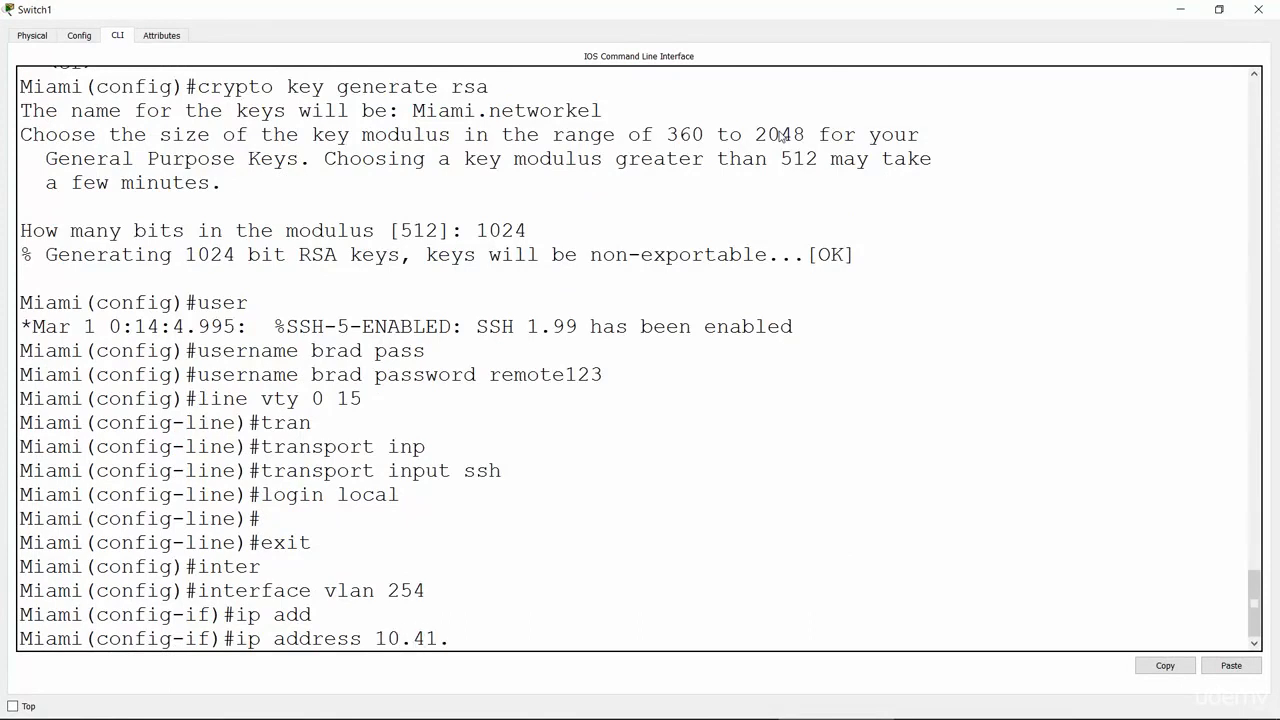
type("24.3 255.255.2")
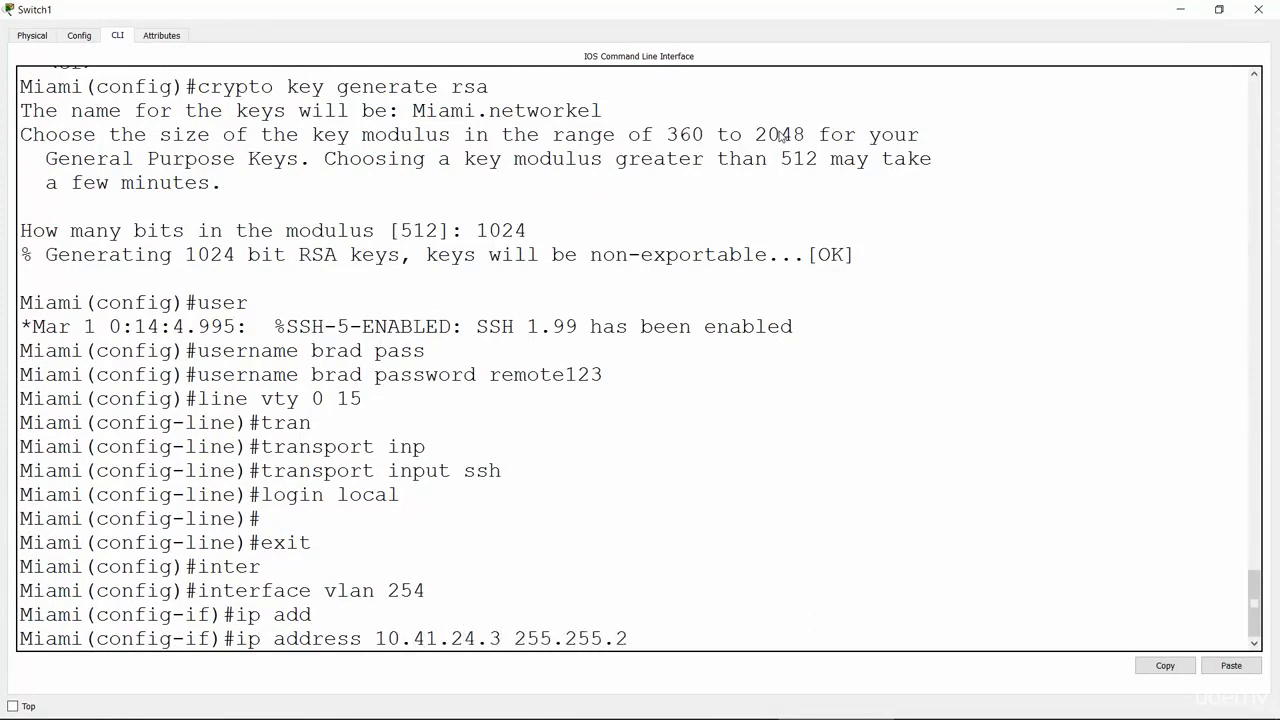
type("55.0")
key("Return")
type("no")
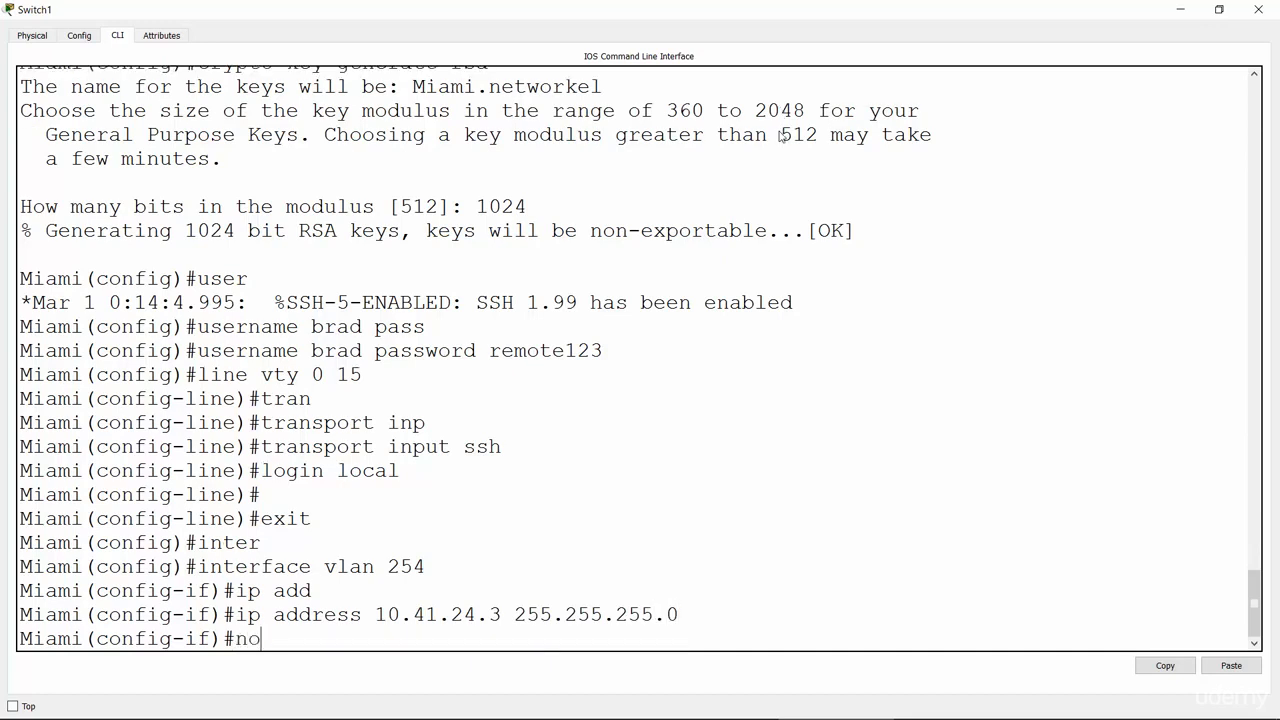
type(" sh")
key("Return")
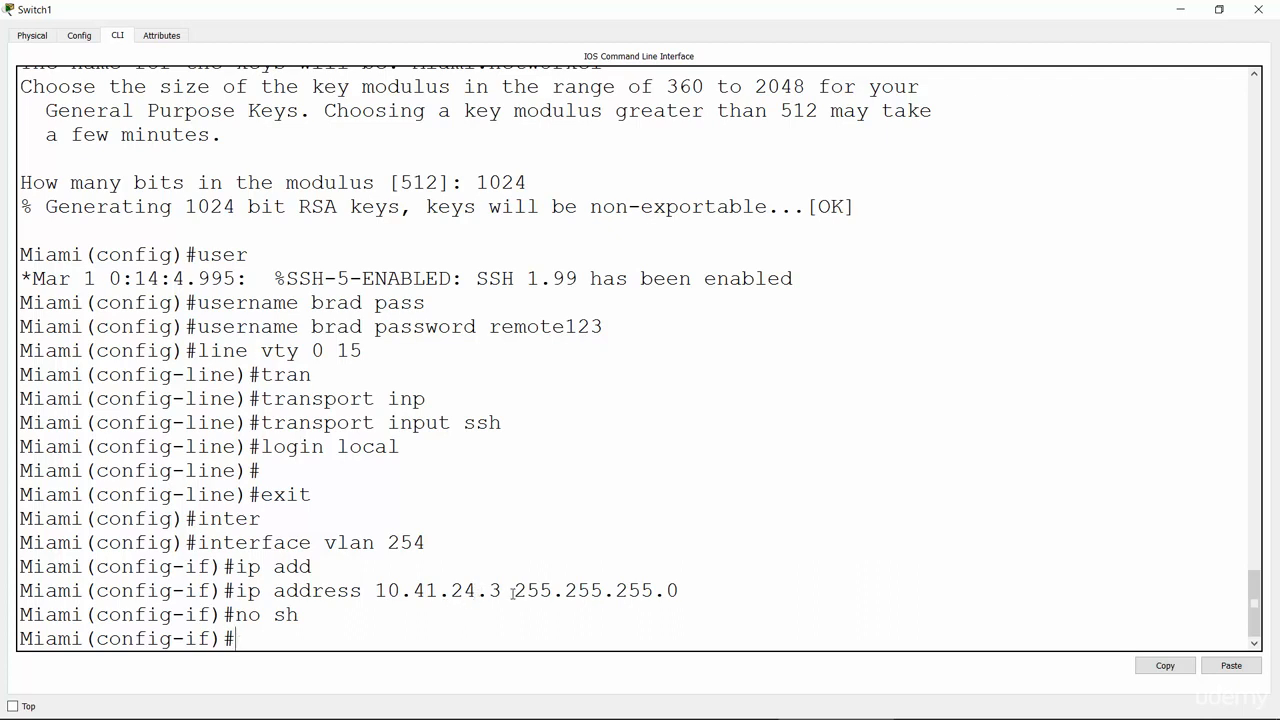
Step: Highlight the new 10.41.24.3 address and 255.255.255.0 mask in the CLI output
left_click_drag(501, 592, 380, 584)
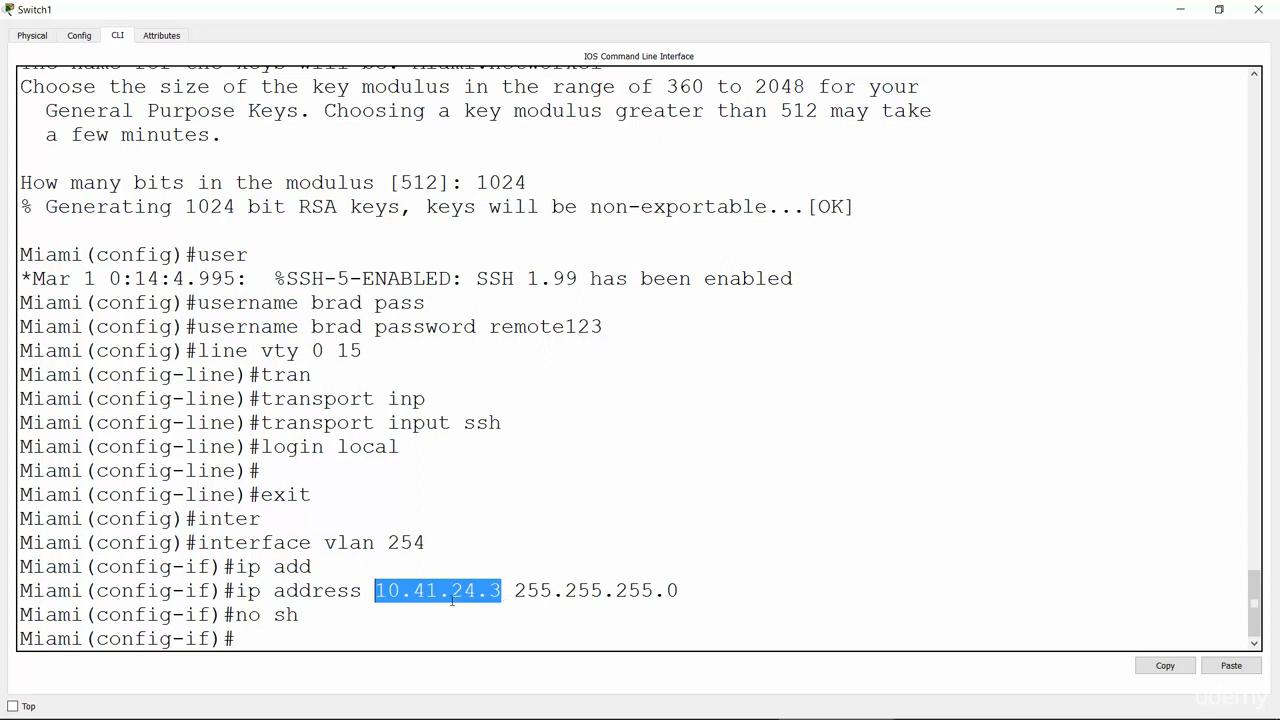
left_click_drag(514, 592, 679, 598)
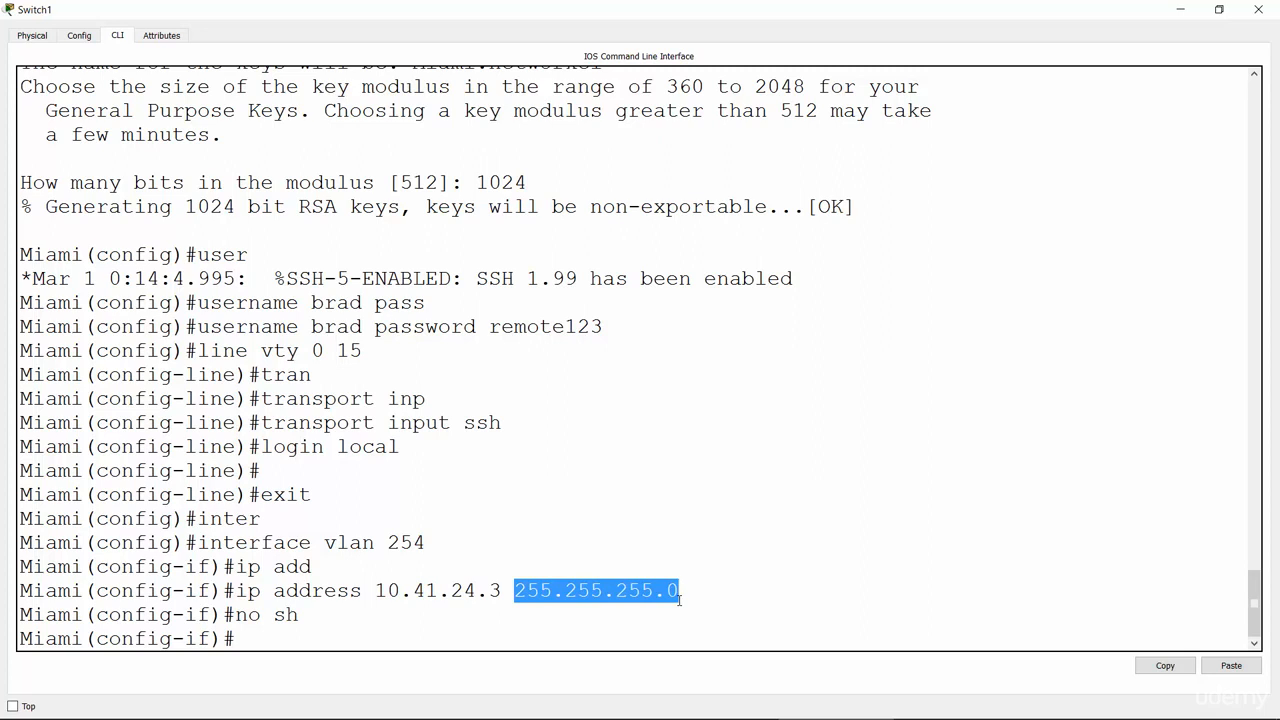
left_click(251, 588)
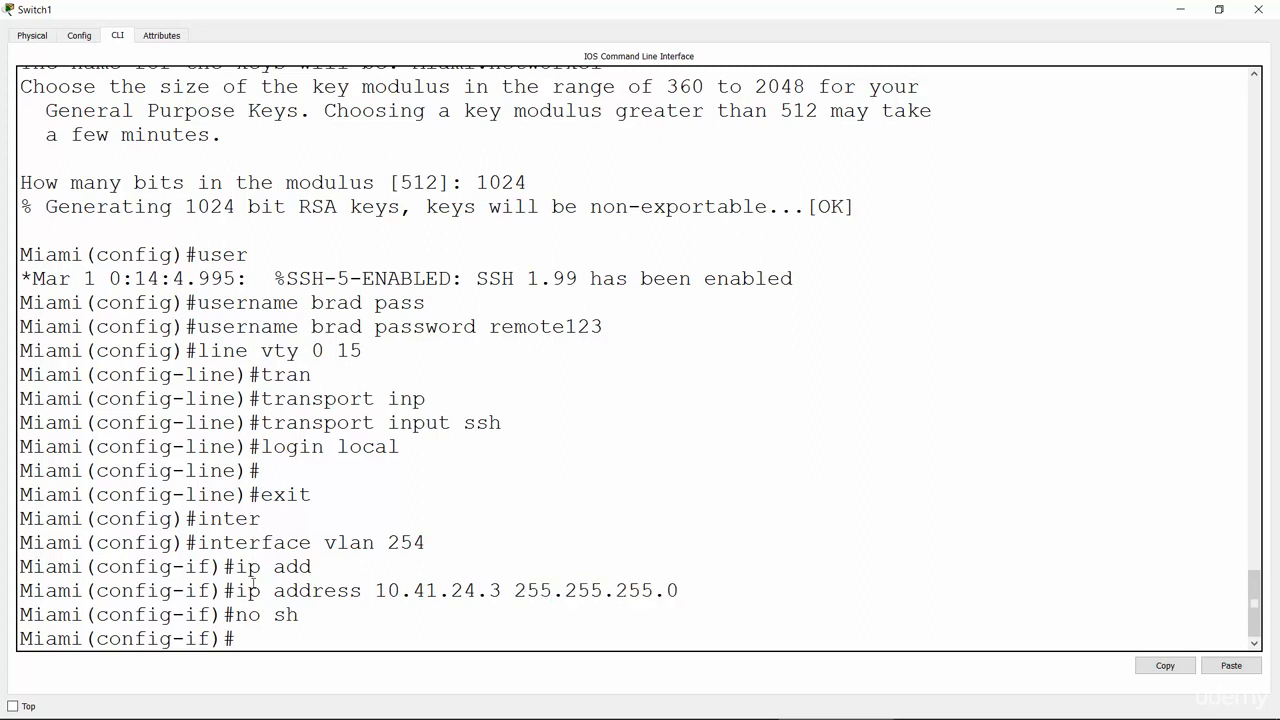
key("alt+Tab")
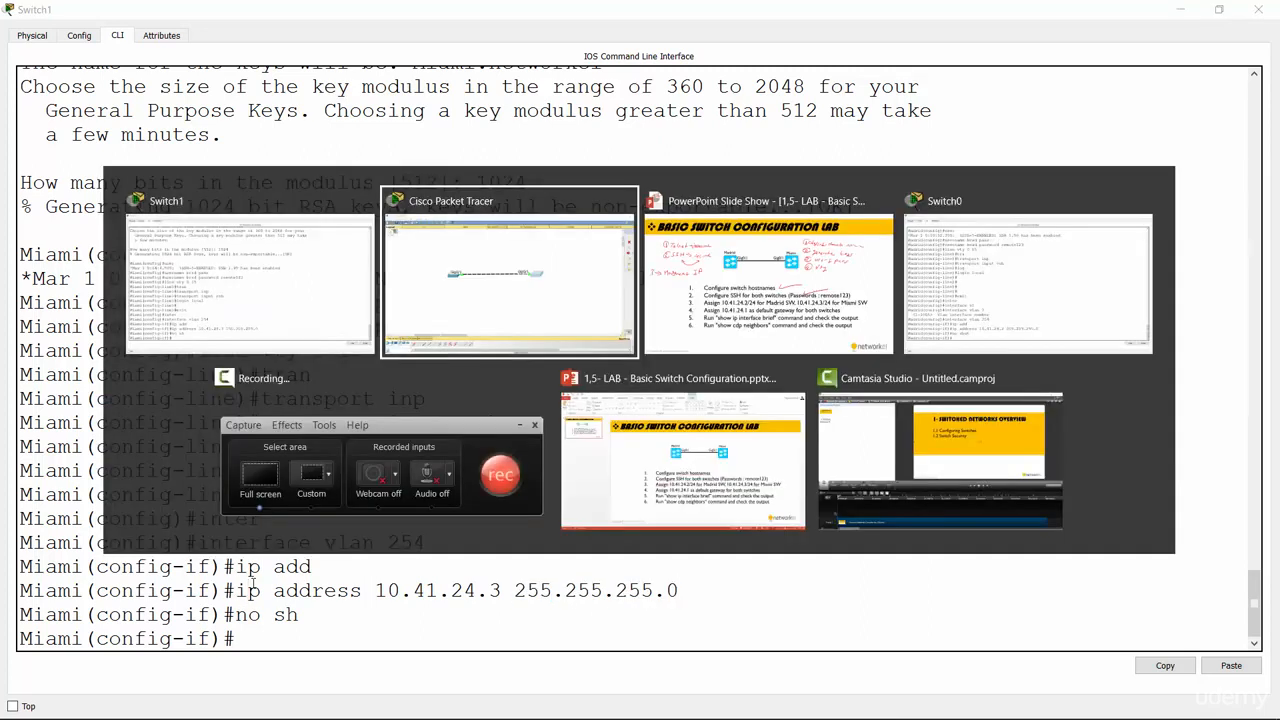
Step: On the lab slide, tick task 3 in red and draw an arrow at task 4, default gateway
left_click(728, 350)
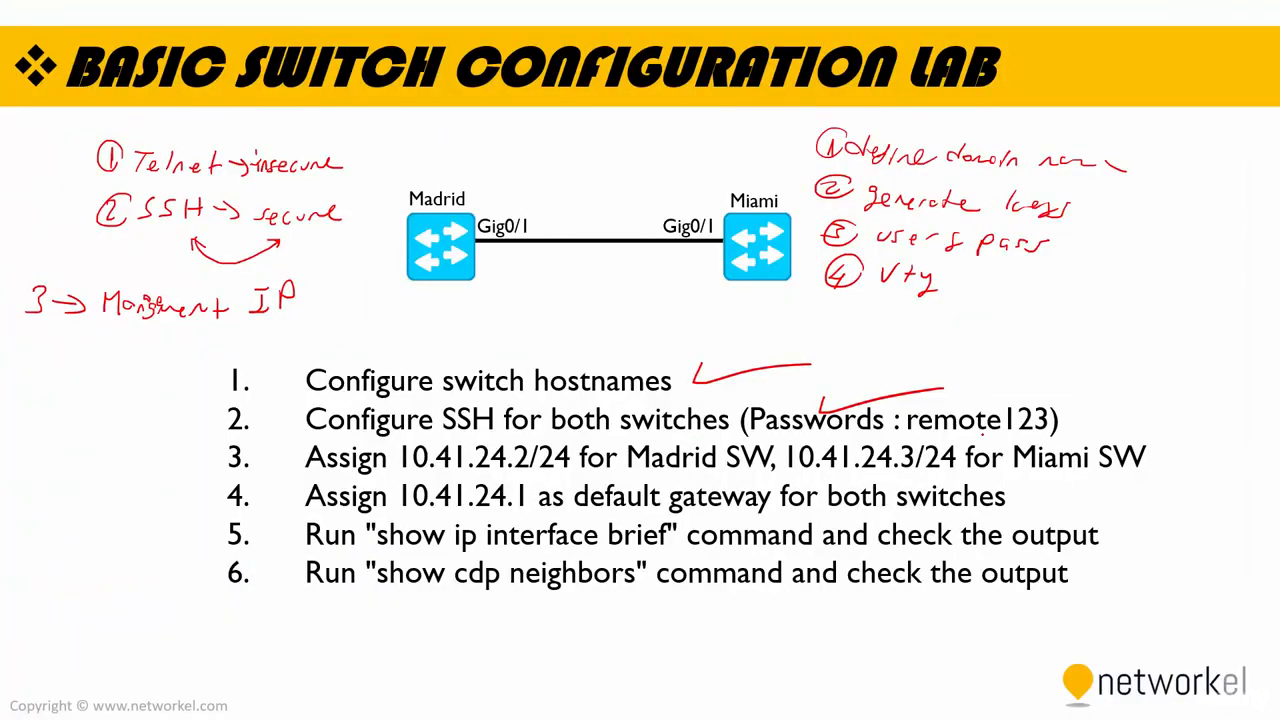
left_click_drag(1102, 421, 1212, 404)
left_click_drag(184, 490, 214, 491)
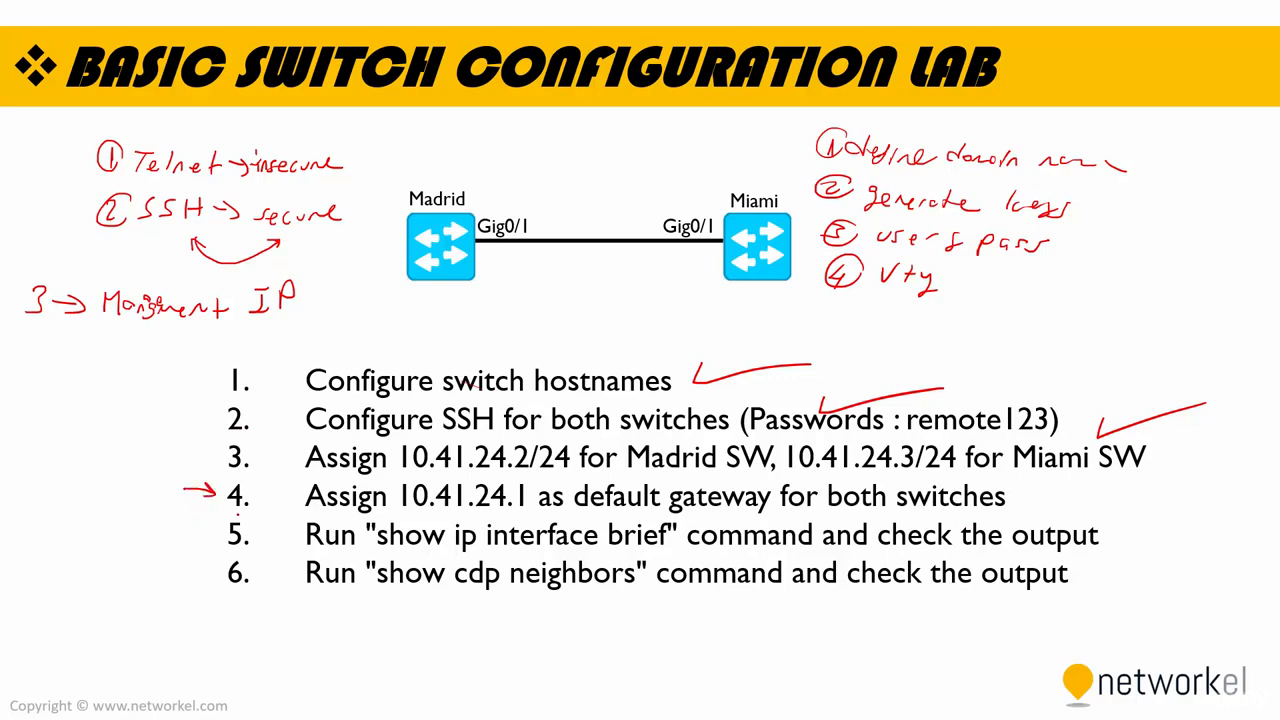
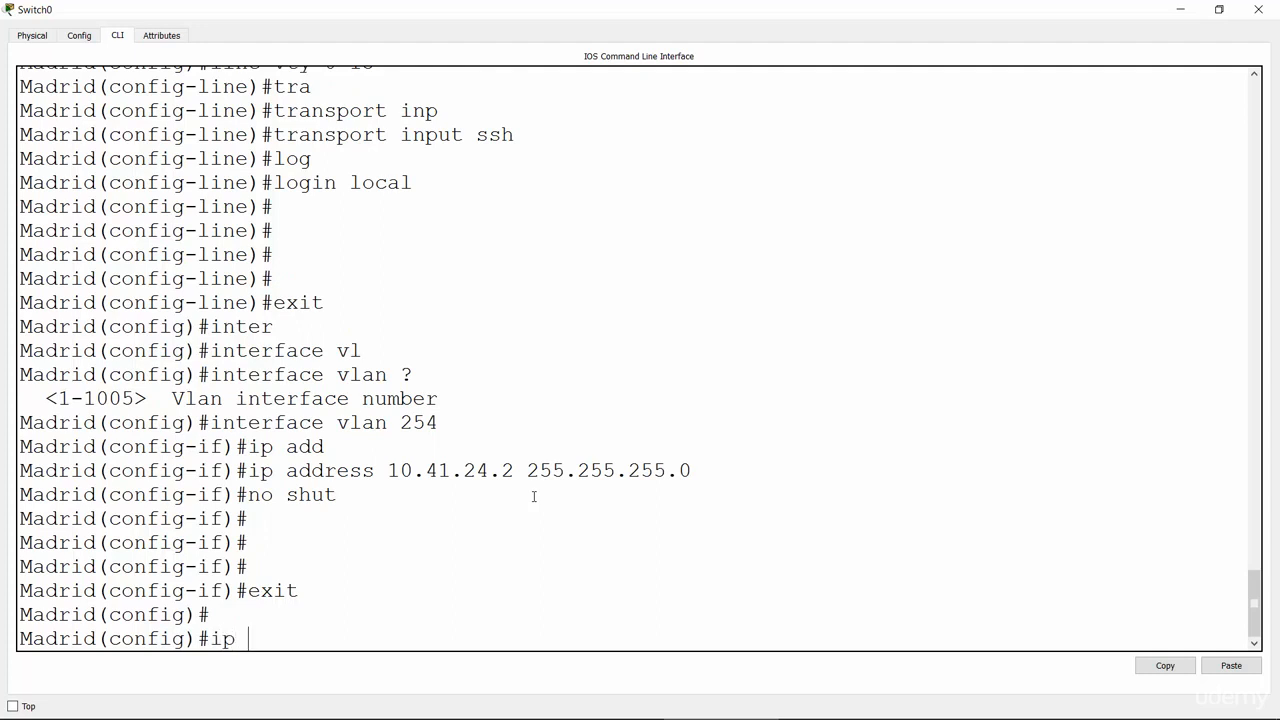
Step: Set the Madrid switch's default gateway to 10.41.24.1
key("Tab")
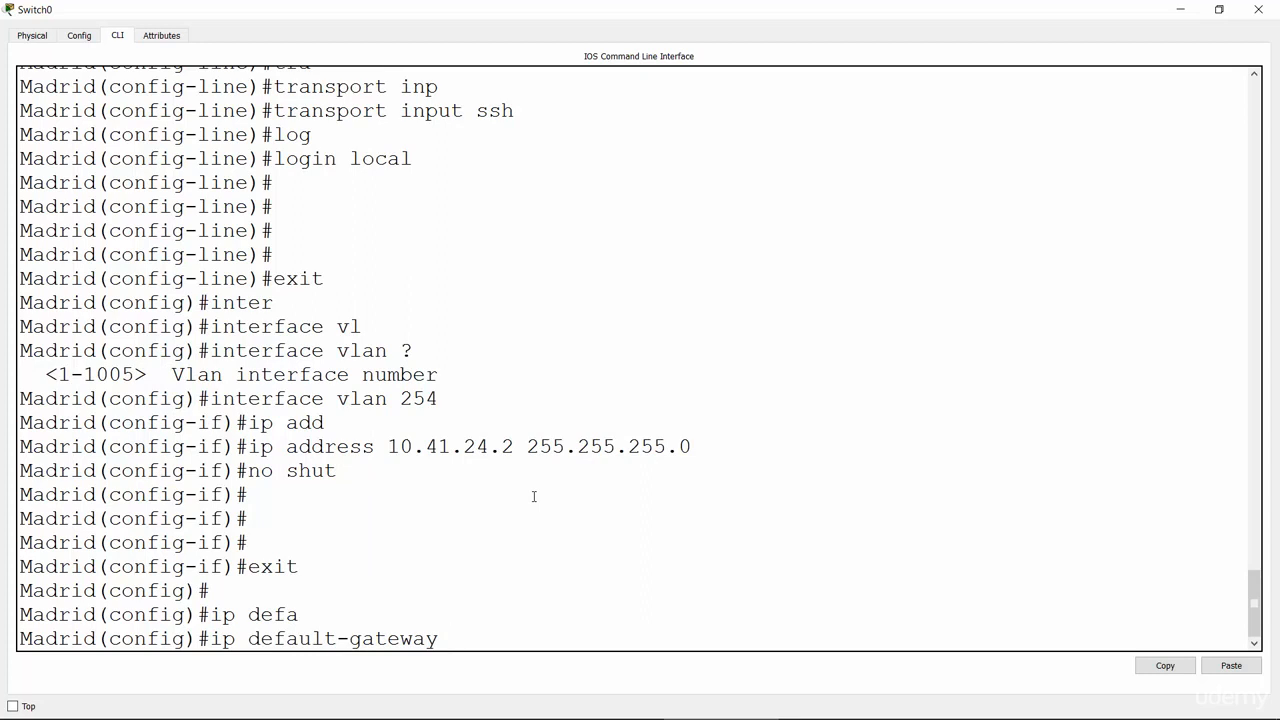
type("10.41.24.1 ?")
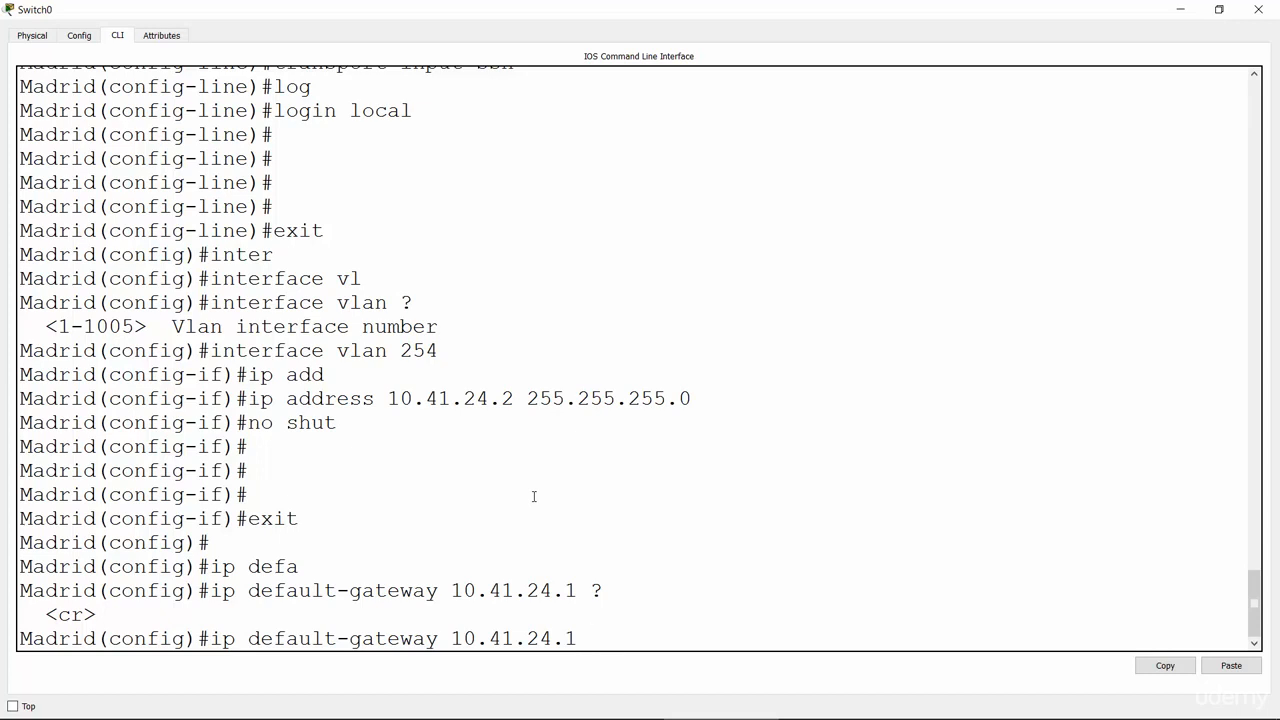
key("Return")
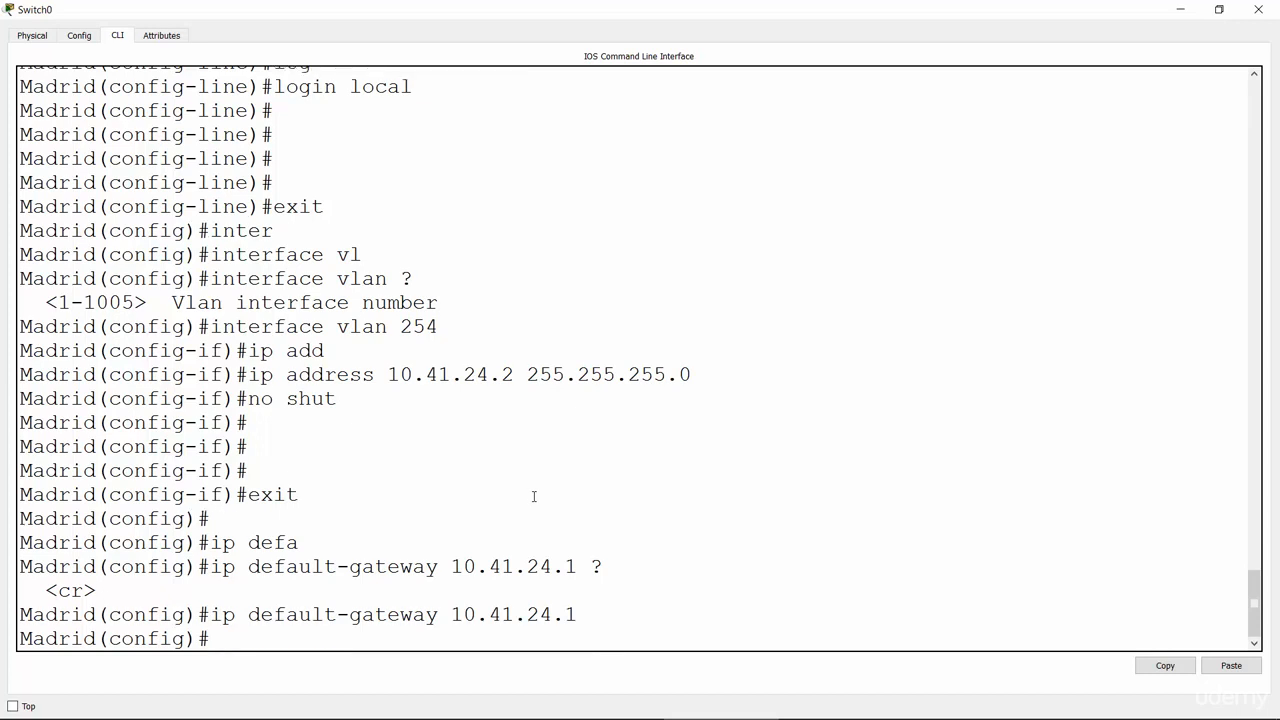
Step: Put away the Madrid console and bring up the Miami switch CLI full screen
left_click(1180, 9)
left_click(789, 309)
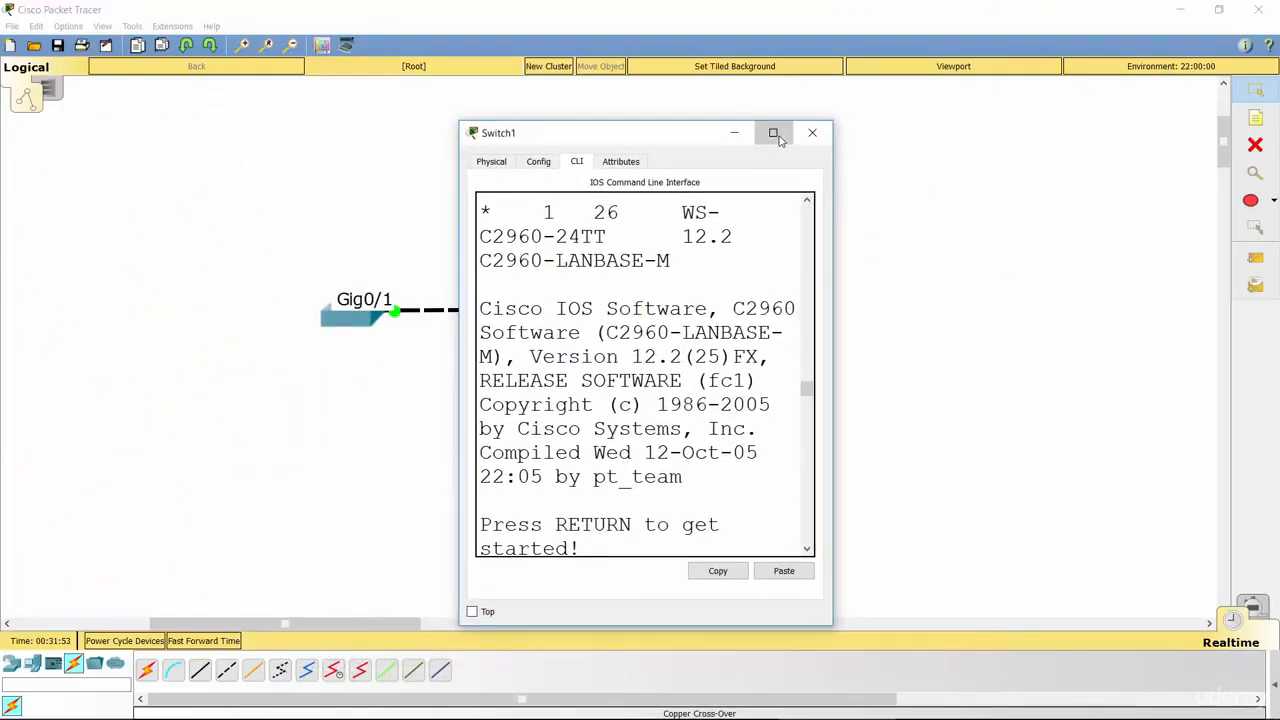
left_click(771, 131)
Step: Exit the VLAN 254 interface and set Miami's default gateway to 10.41.24.1
type("exi")
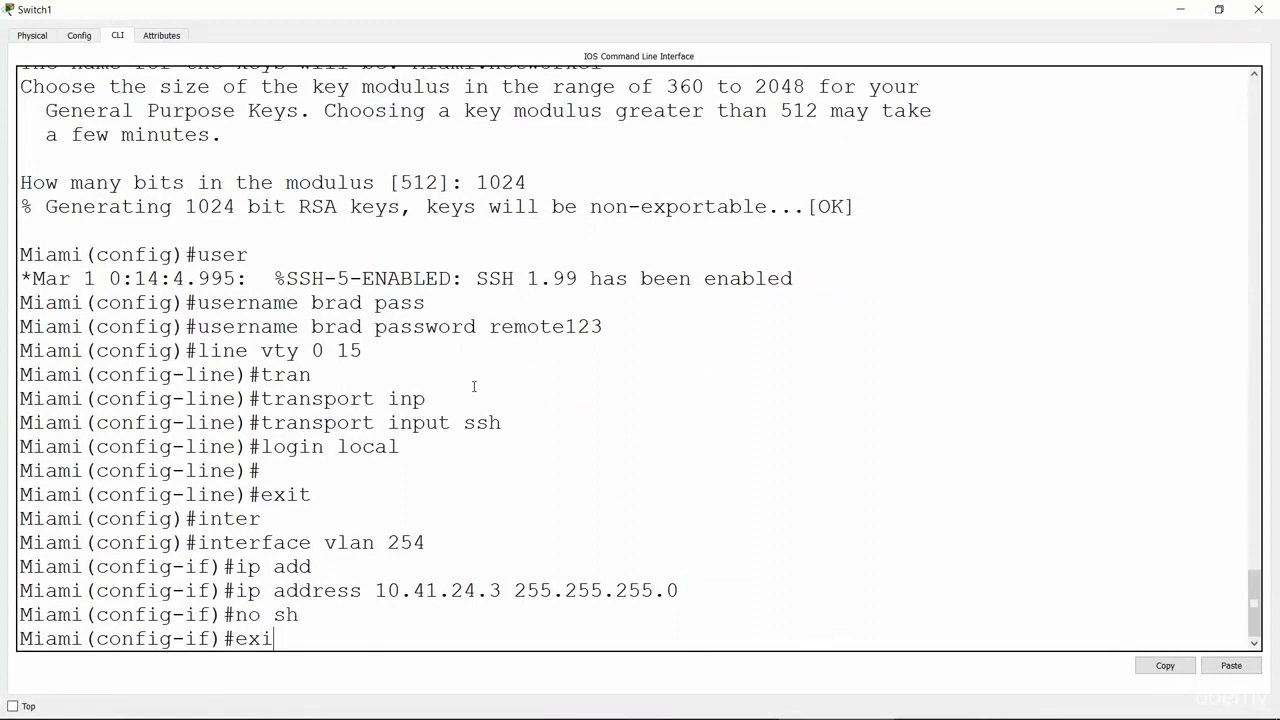
key("Return")
key("Return")
key("Return")
type("ip def")
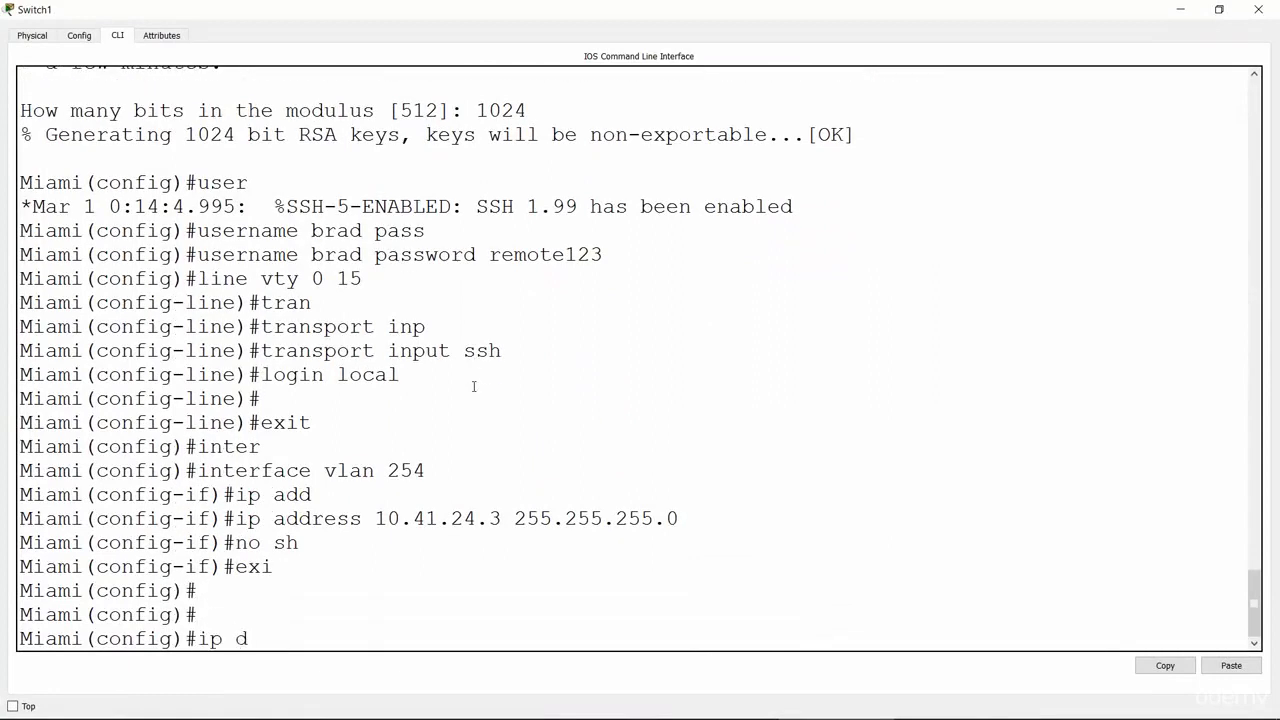
key("Tab")
type("10.41.24.1")
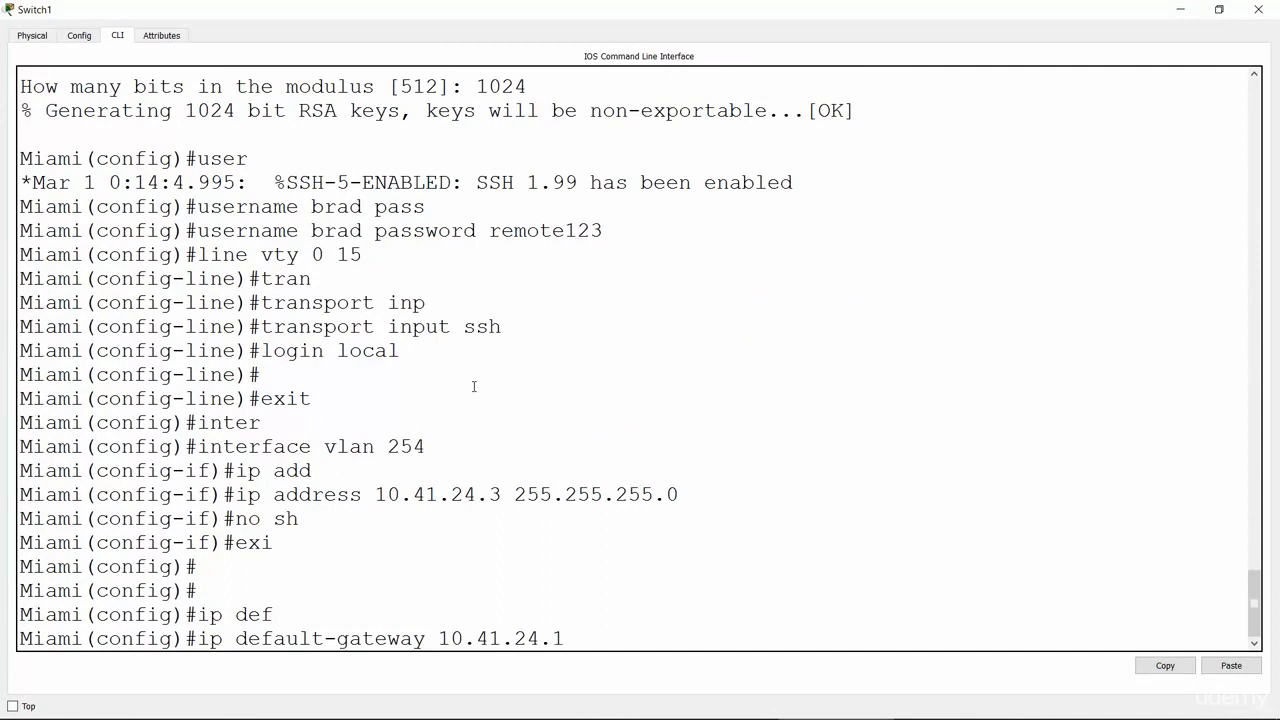
key("Return")
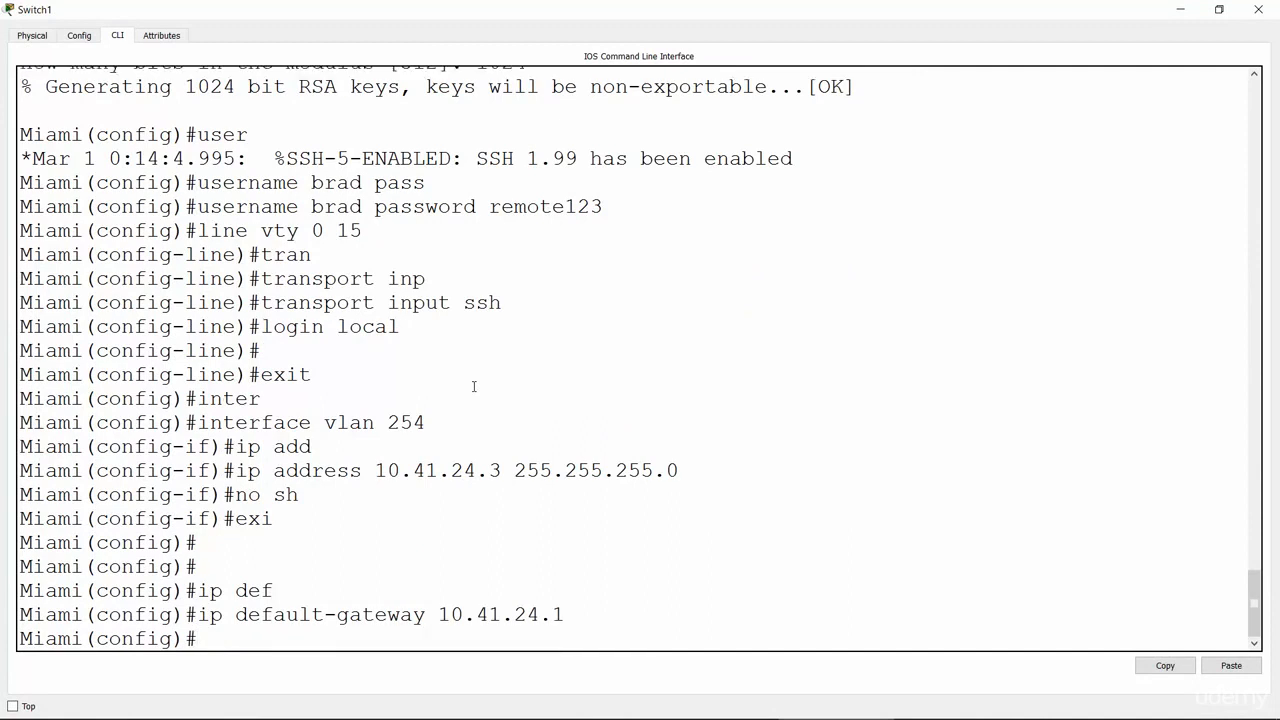
key("alt+Tab")
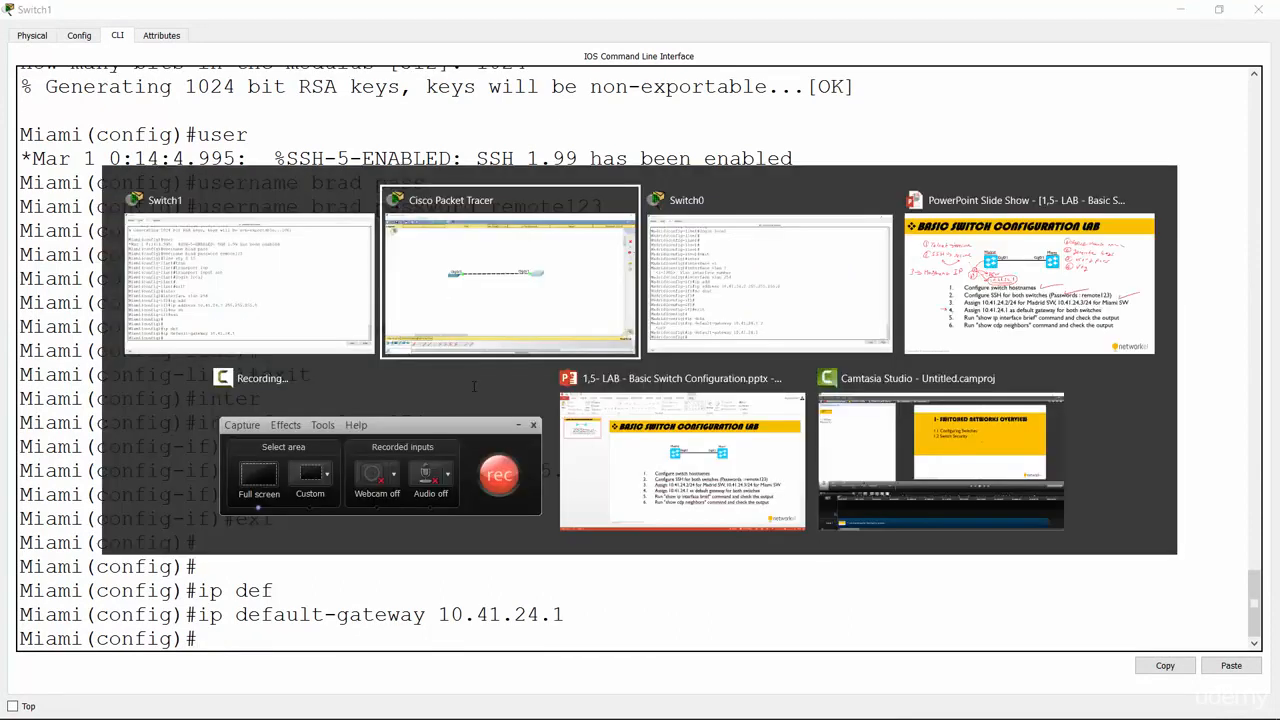
Step: On the lab slide, tick item 4 and draw arrows at items 5 and 6
key("alt+Tab")
key("alt+Tab")
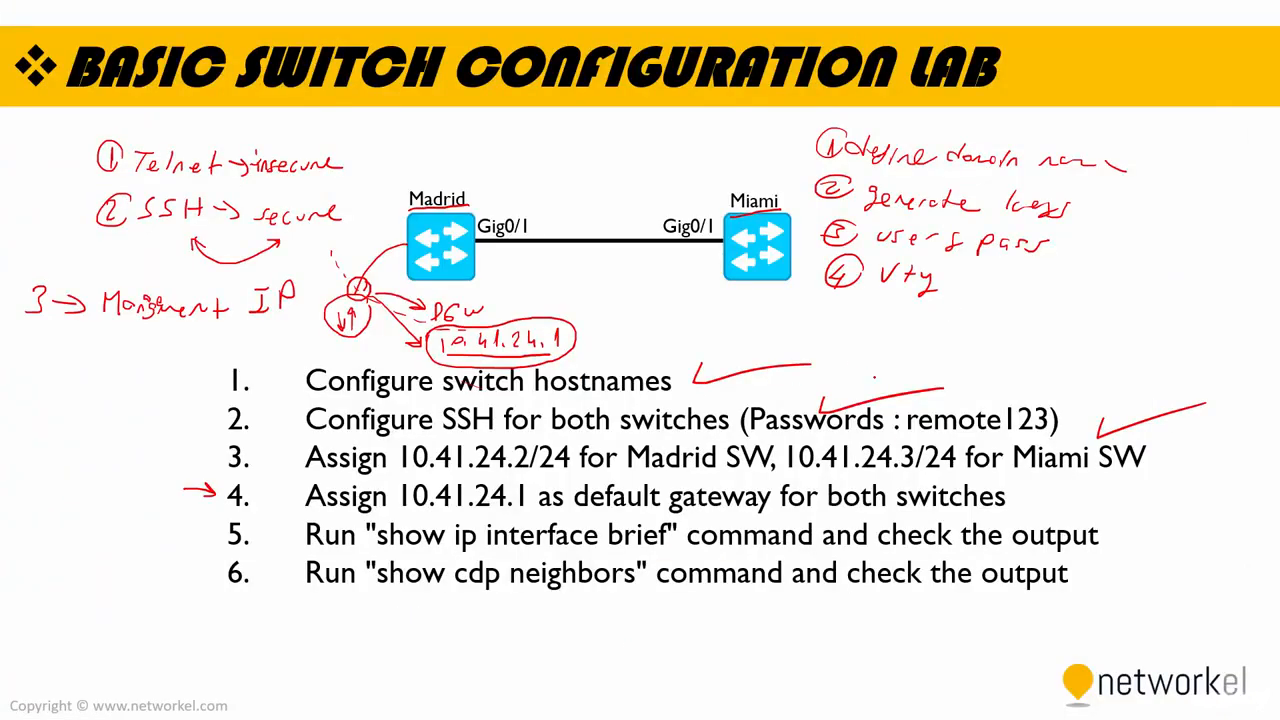
left_click_drag(1020, 488, 1086, 454)
left_click_drag(178, 537, 212, 536)
left_click_drag(199, 527, 215, 573)
left_click_drag(215, 573, 200, 581)
Step: Underline the show ip interface brief and show cdp neighbors commands on the slide
left_click_drag(374, 546, 648, 534)
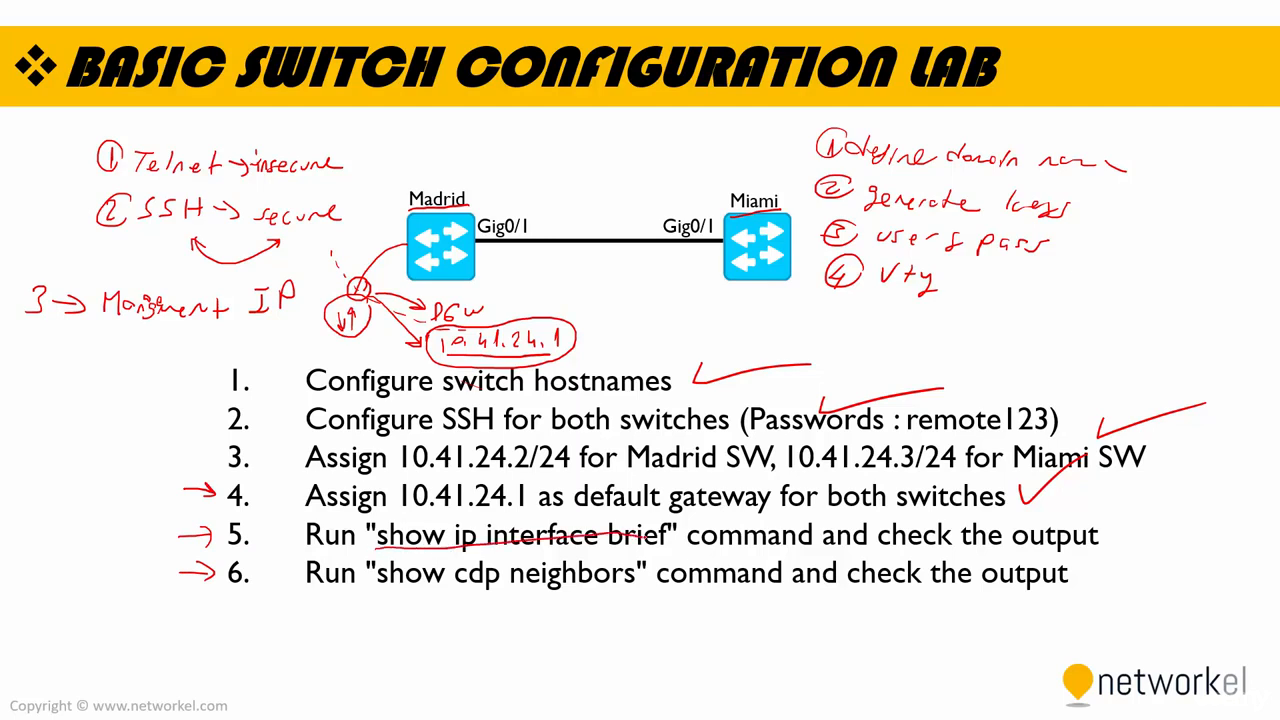
left_click_drag(380, 591, 604, 584)
key("alt+Tab")
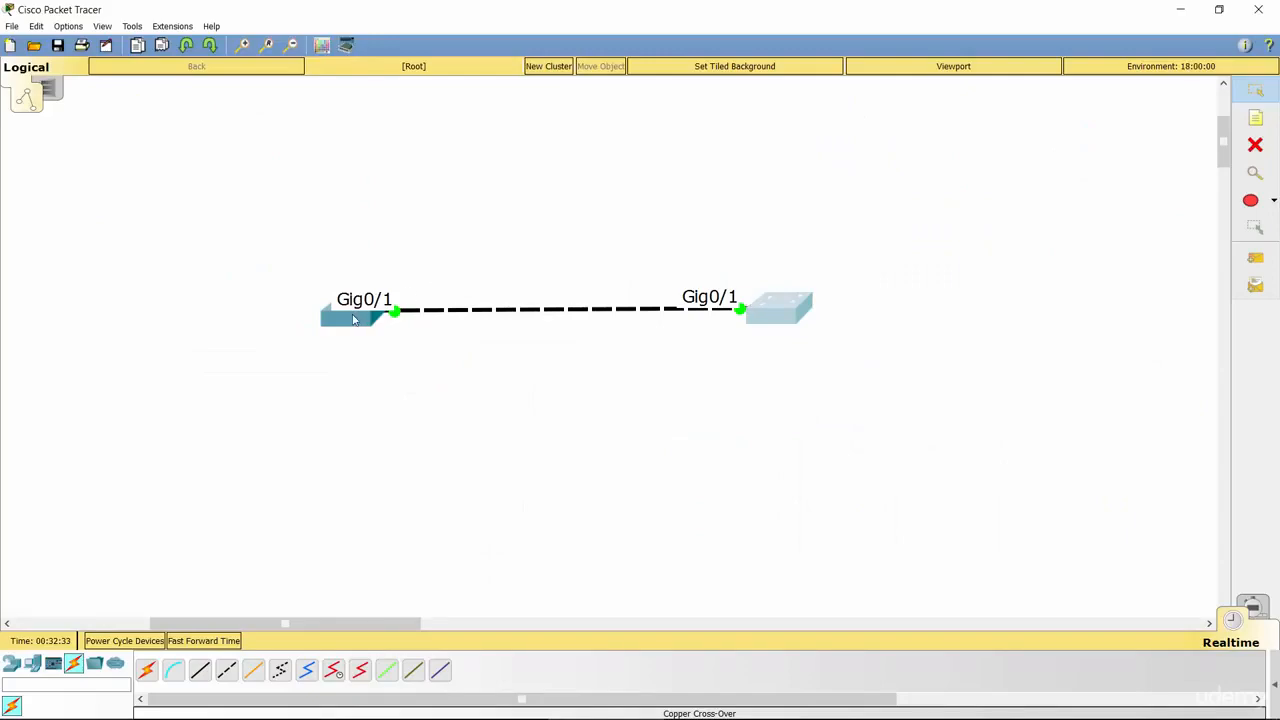
Step: Reopen the Madrid console full screen and leave configuration mode with end
left_click(779, 308)
left_click(772, 132)
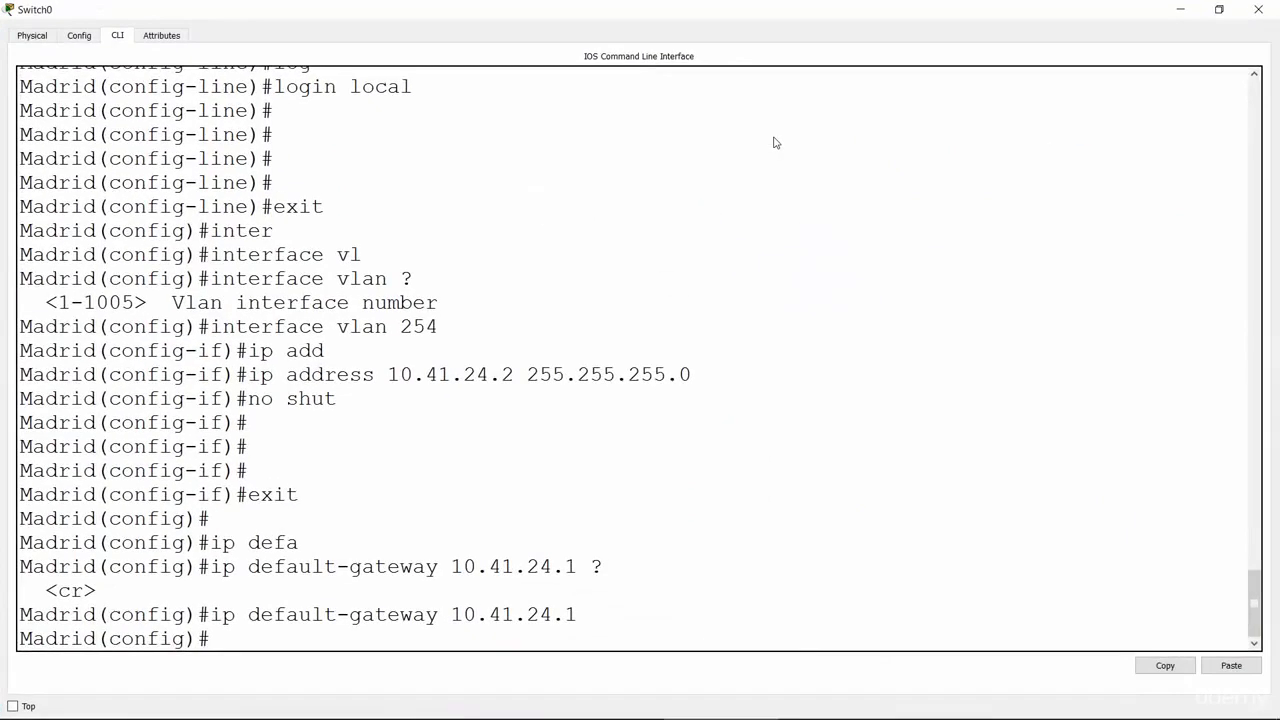
key("Return")
key("Return")
key("Return")
key("Return")
key("Return")
key("Return")
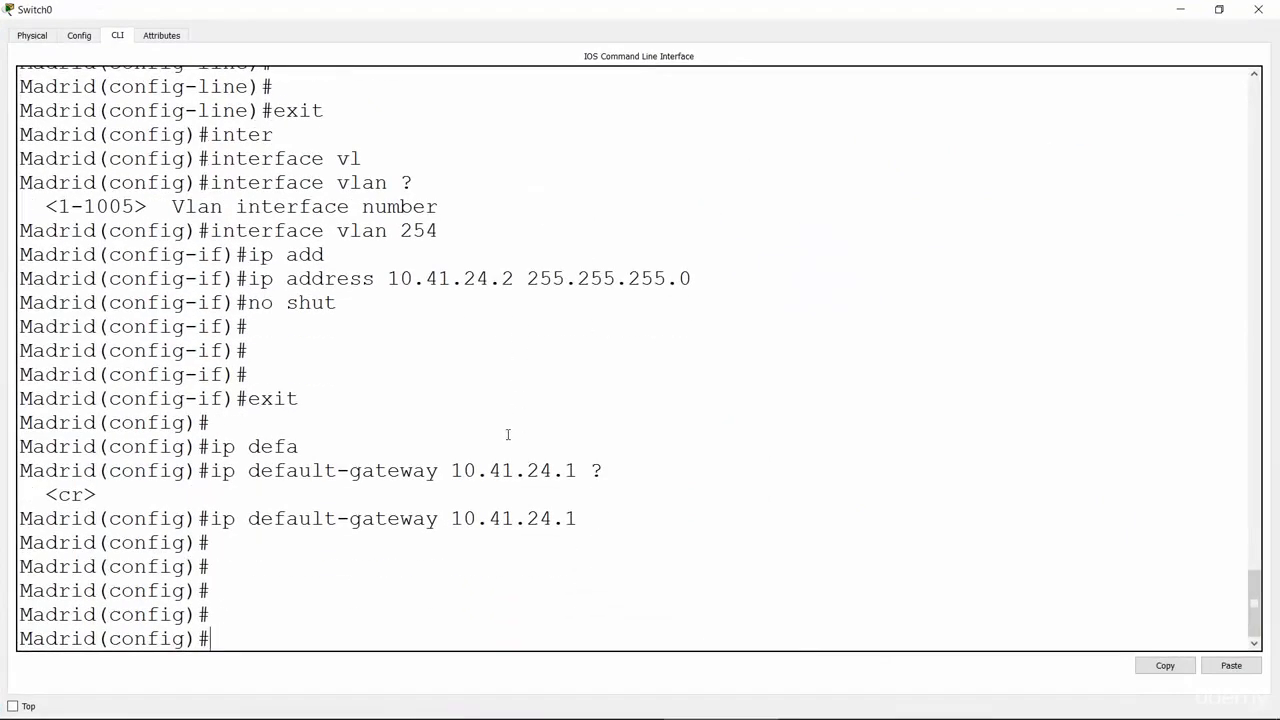
type("e")
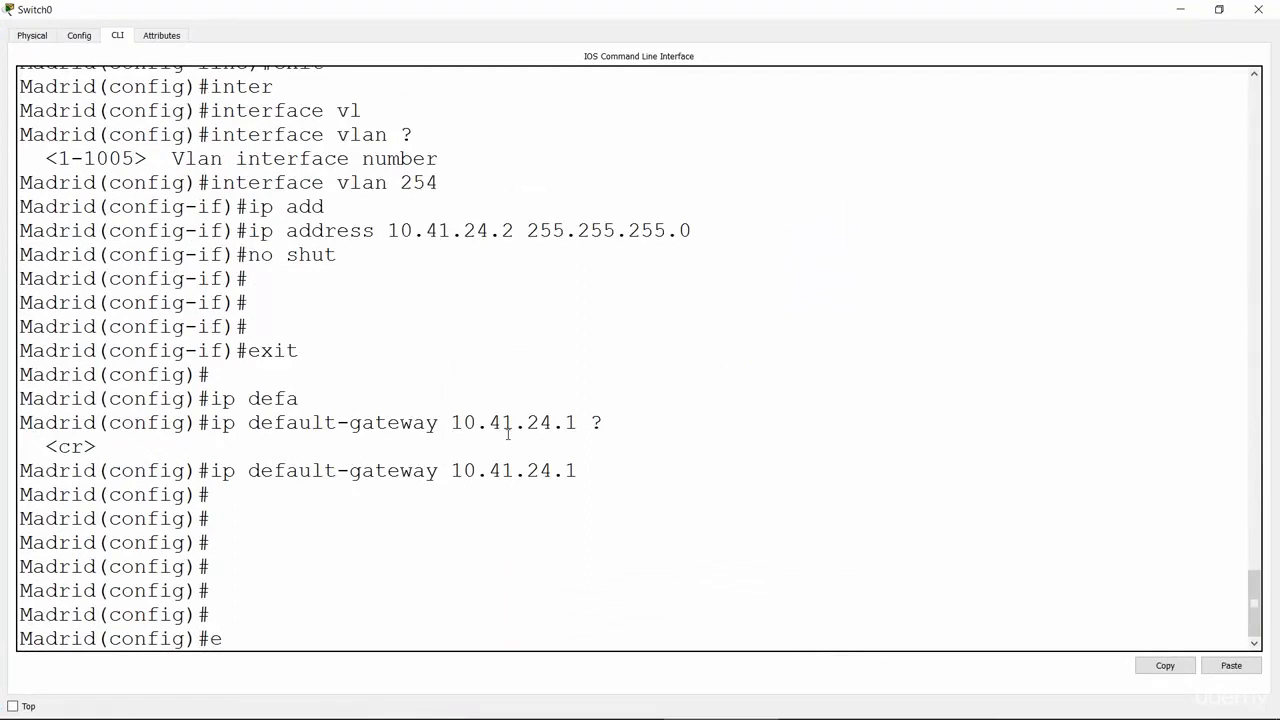
type("nd")
key("Return")
key("Return")
key("Return")
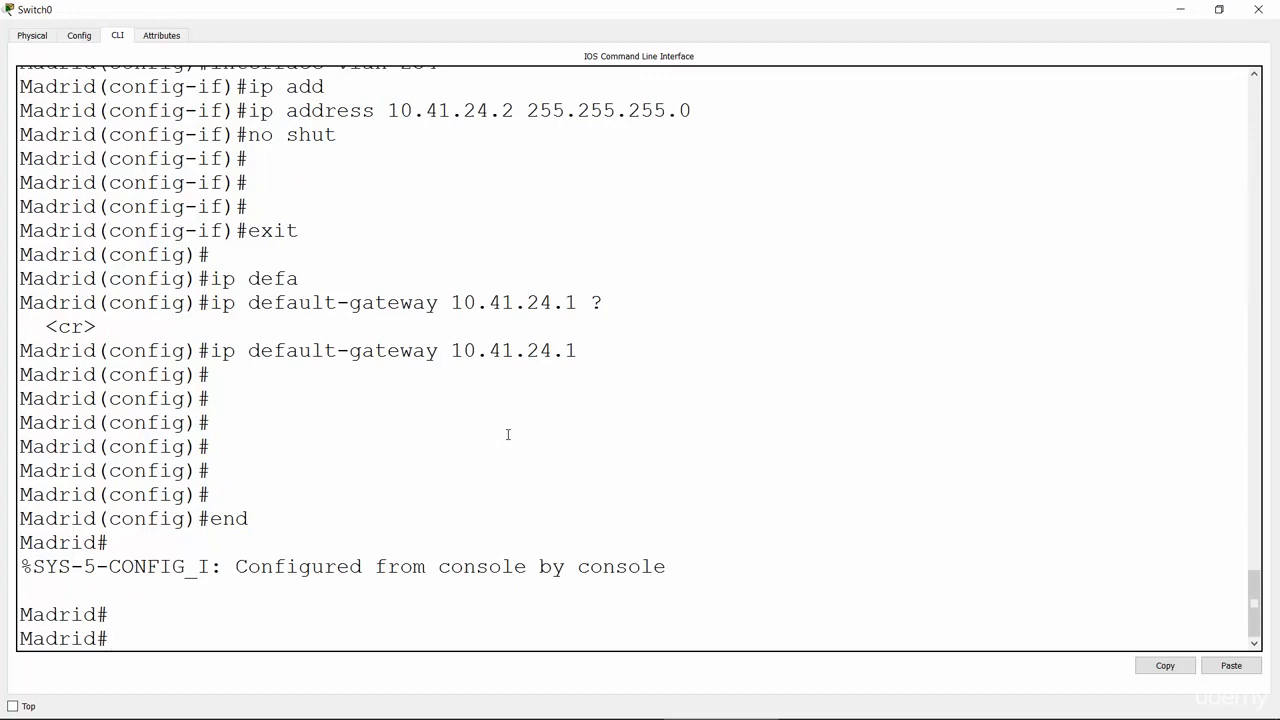
Step: Run show ip interface brief on Madrid and highlight the unassigned FastEthernet ports
type("sho")
key("Tab")
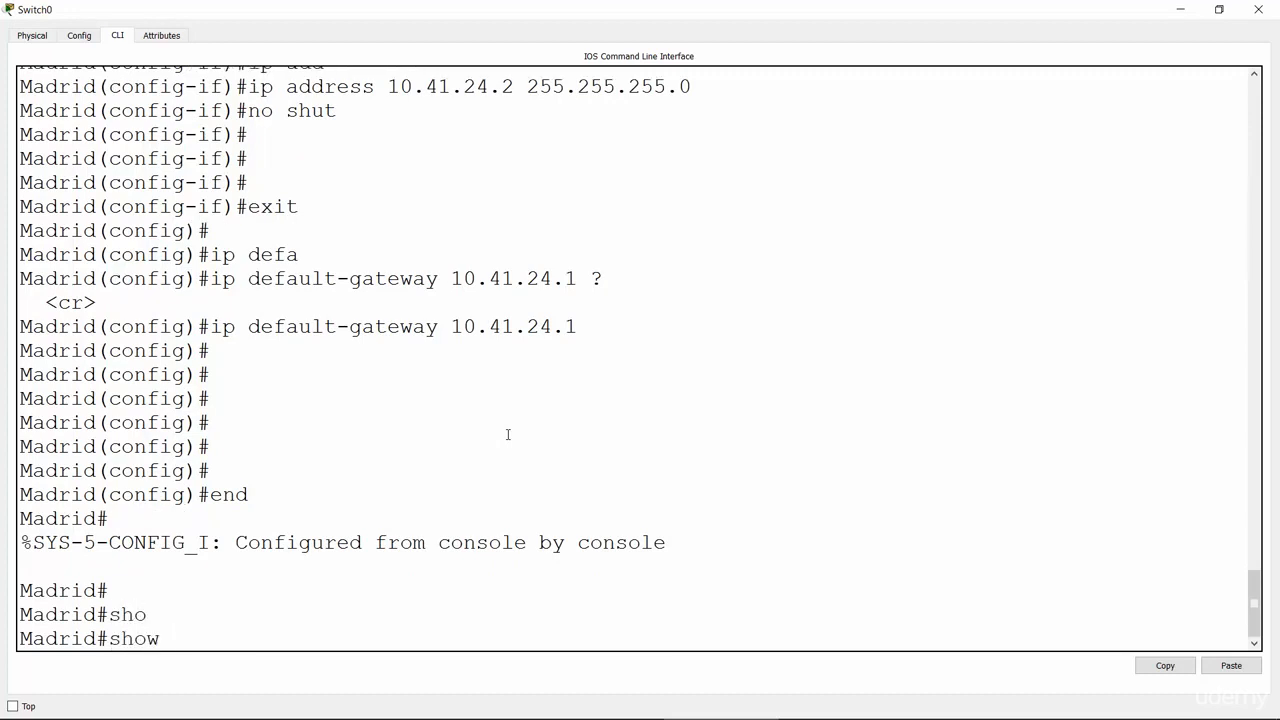
type("ip inter")
key("Tab")
type("bri")
key("Tab")
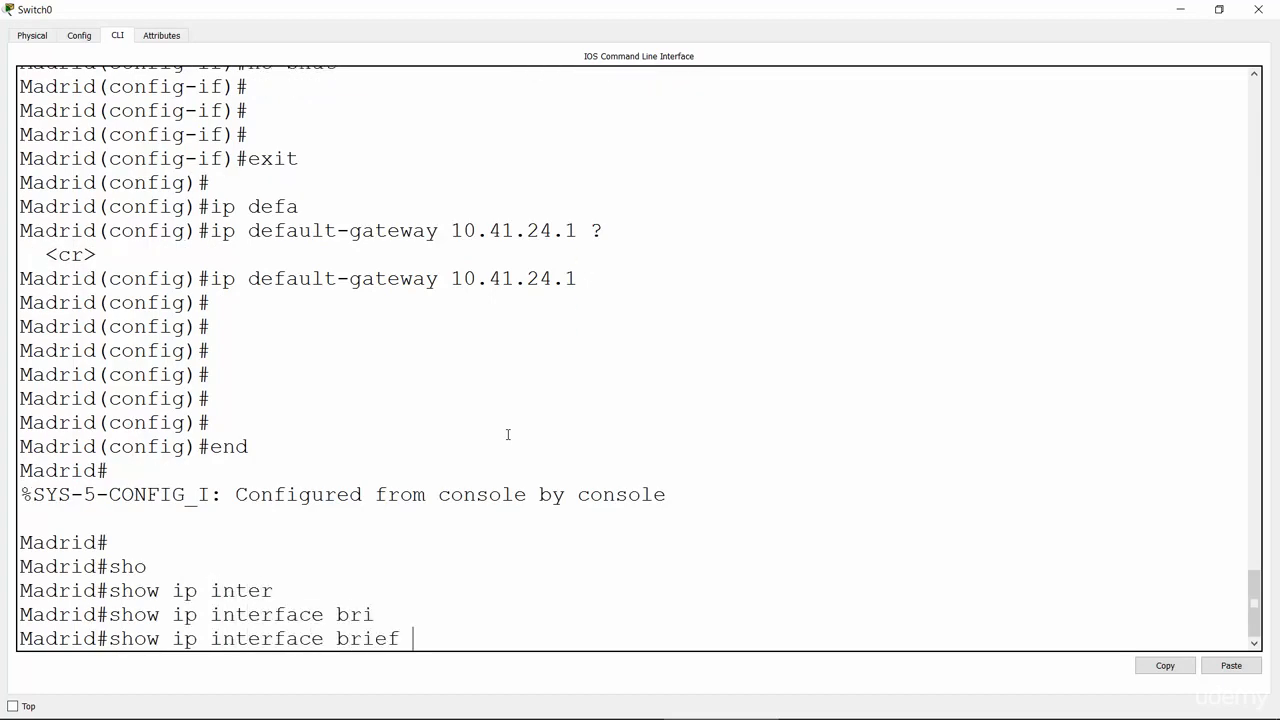
key("Return")
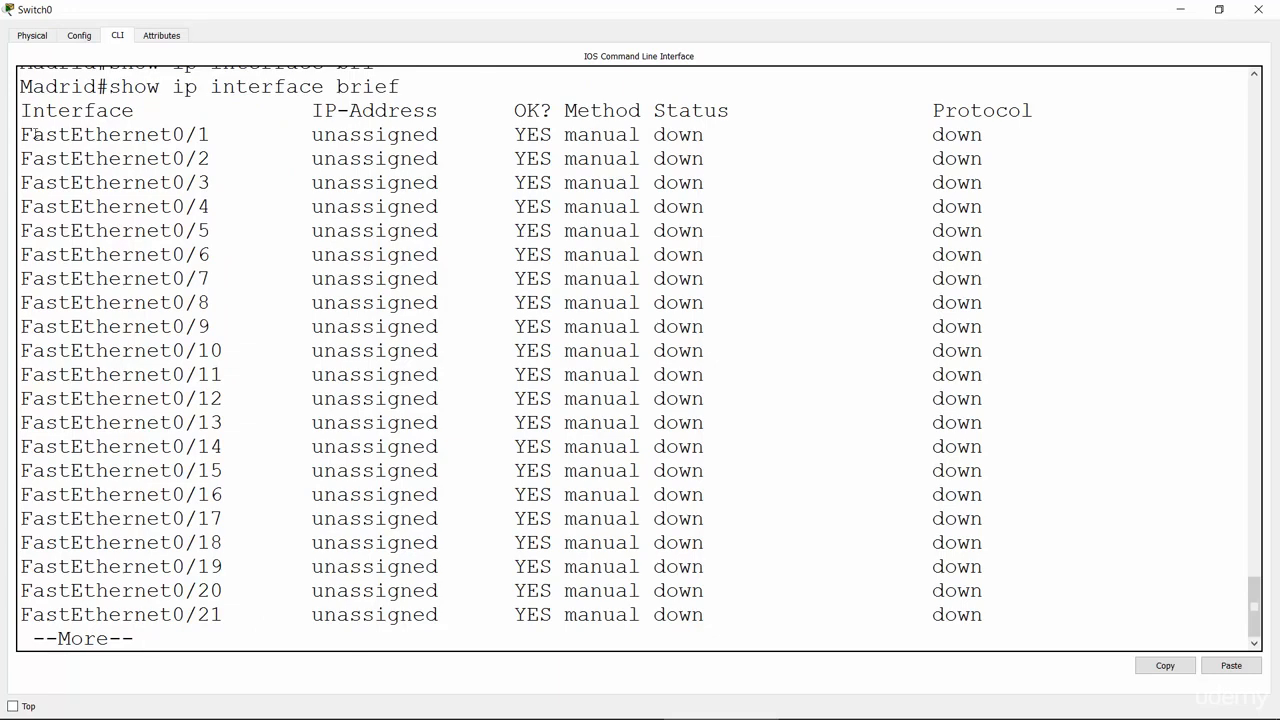
left_click_drag(22, 134, 204, 138)
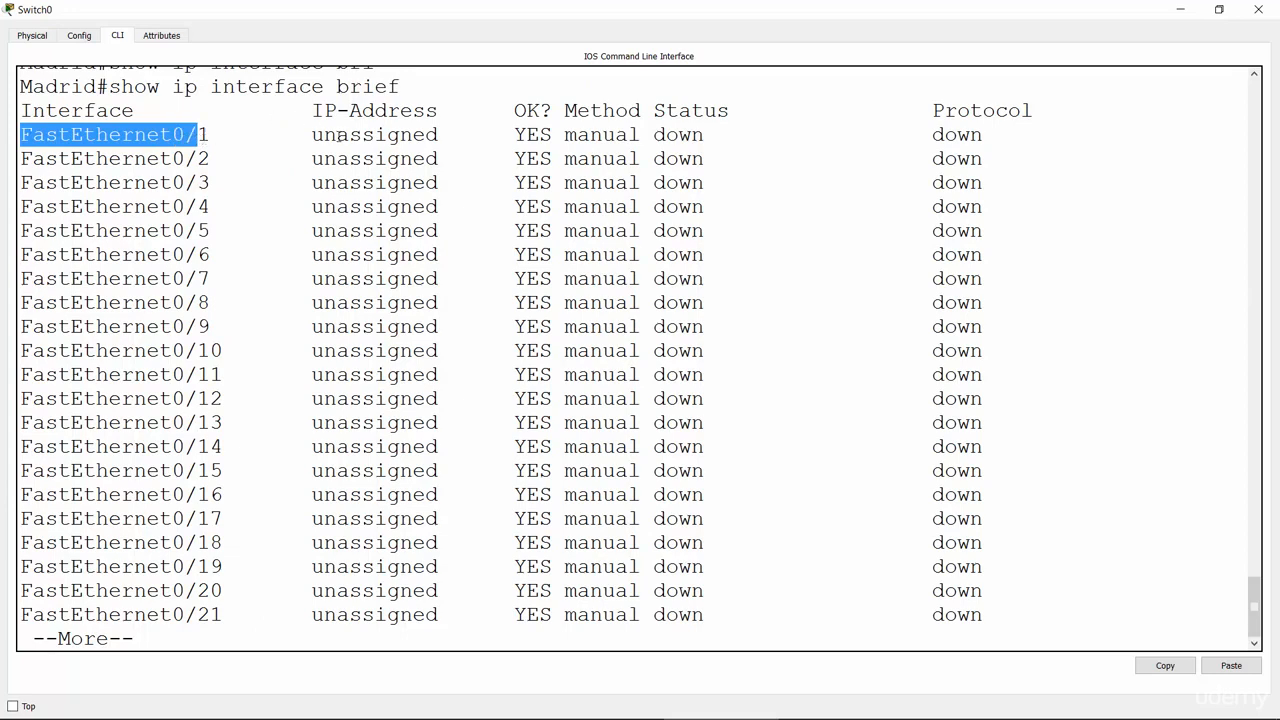
left_click_drag(312, 134, 440, 146)
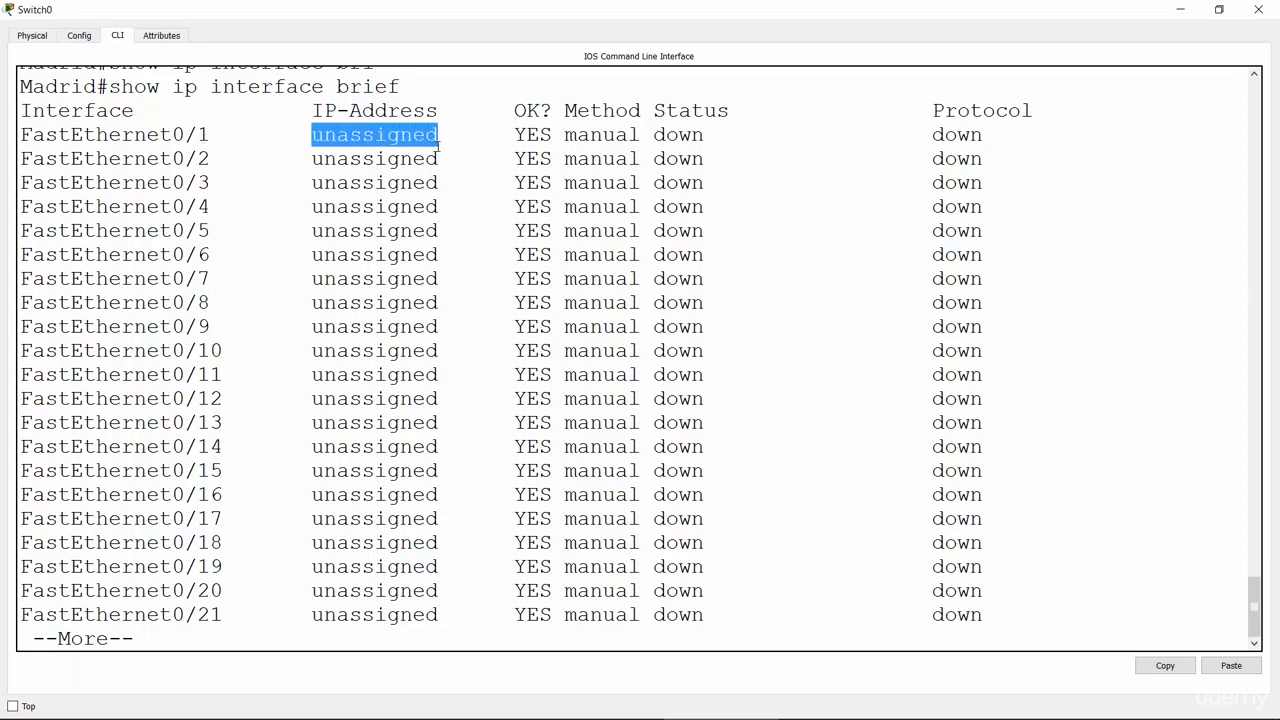
Step: Page through the rest of the list and highlight Vlan254 at 10.41.24.2
left_click(1143, 612)
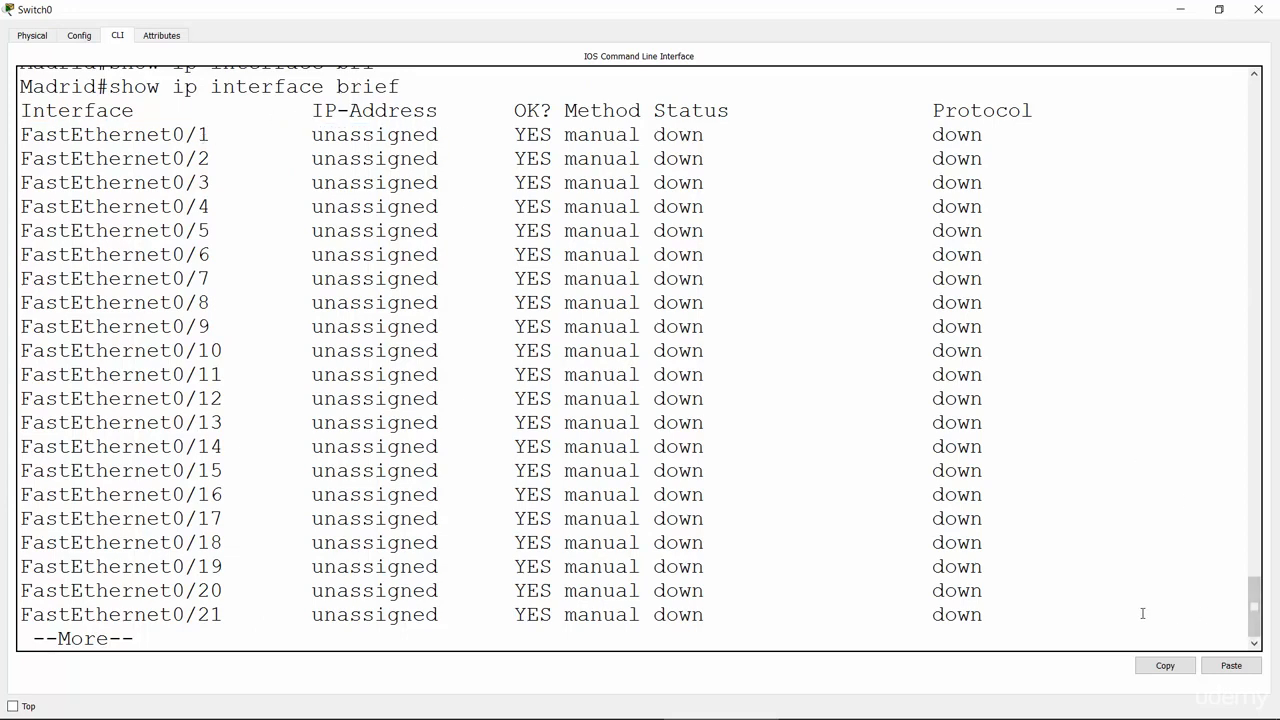
key("space")
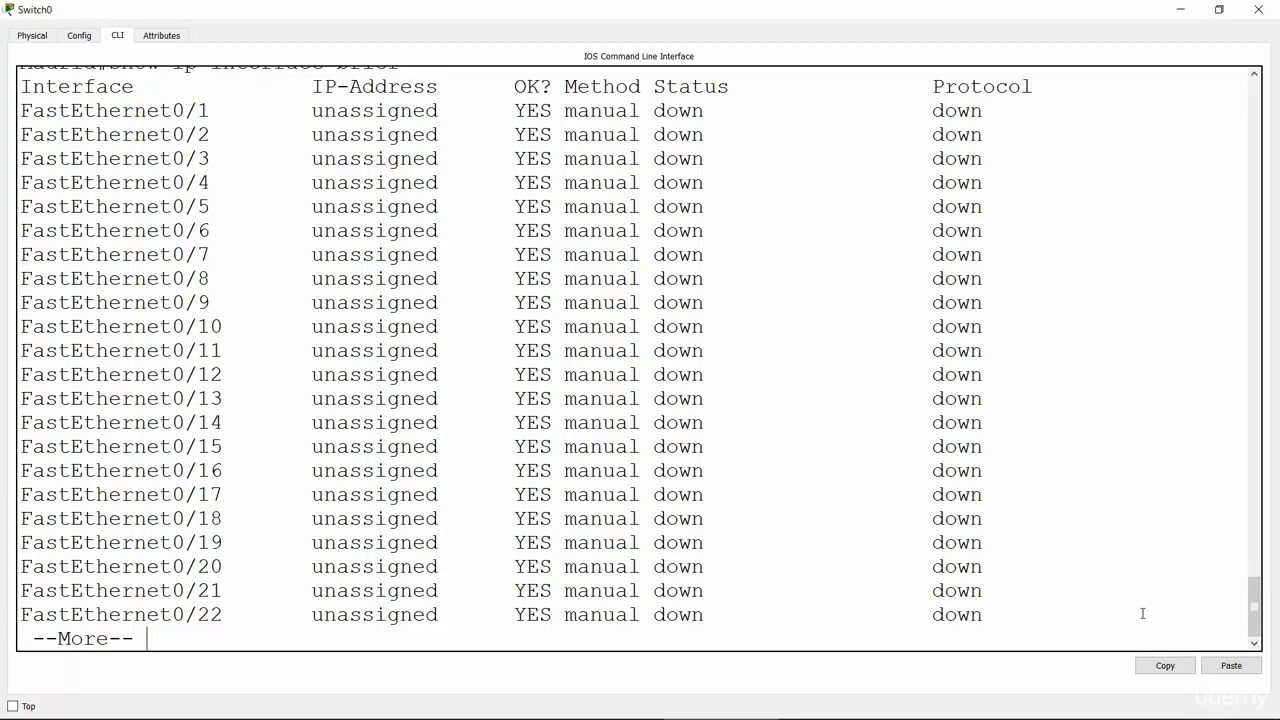
key("Return")
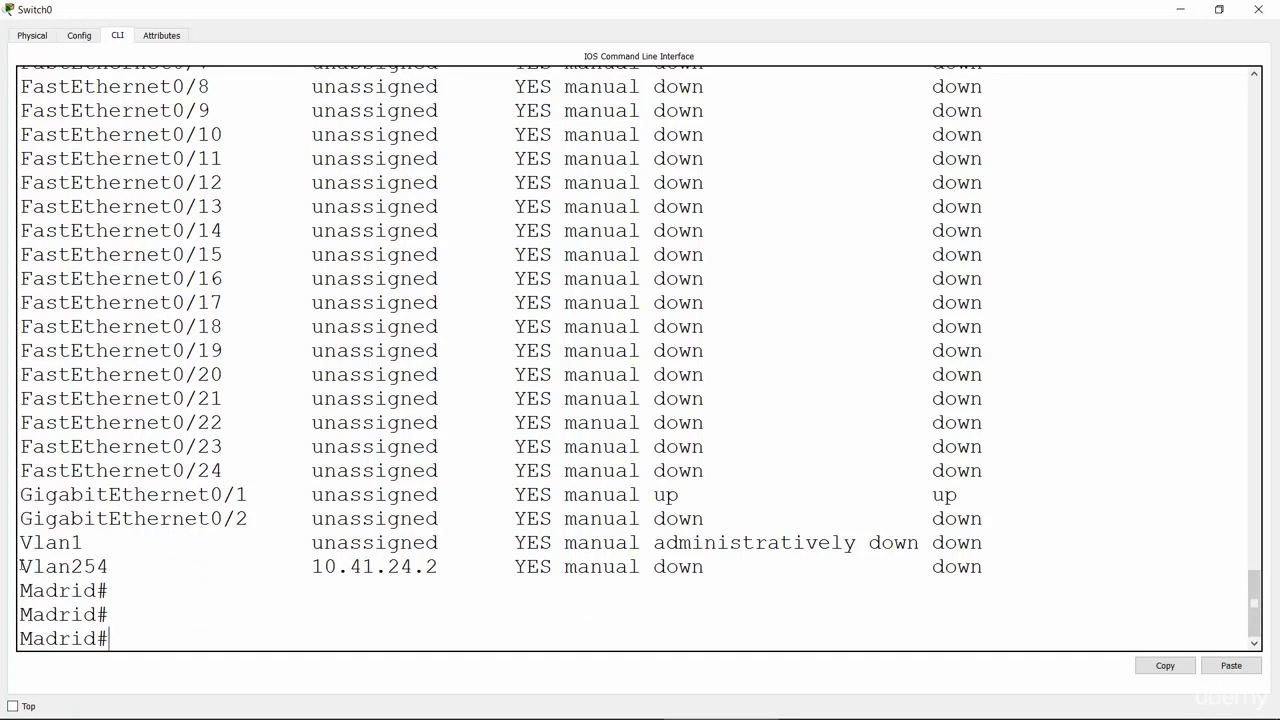
left_click_drag(20, 566, 113, 572)
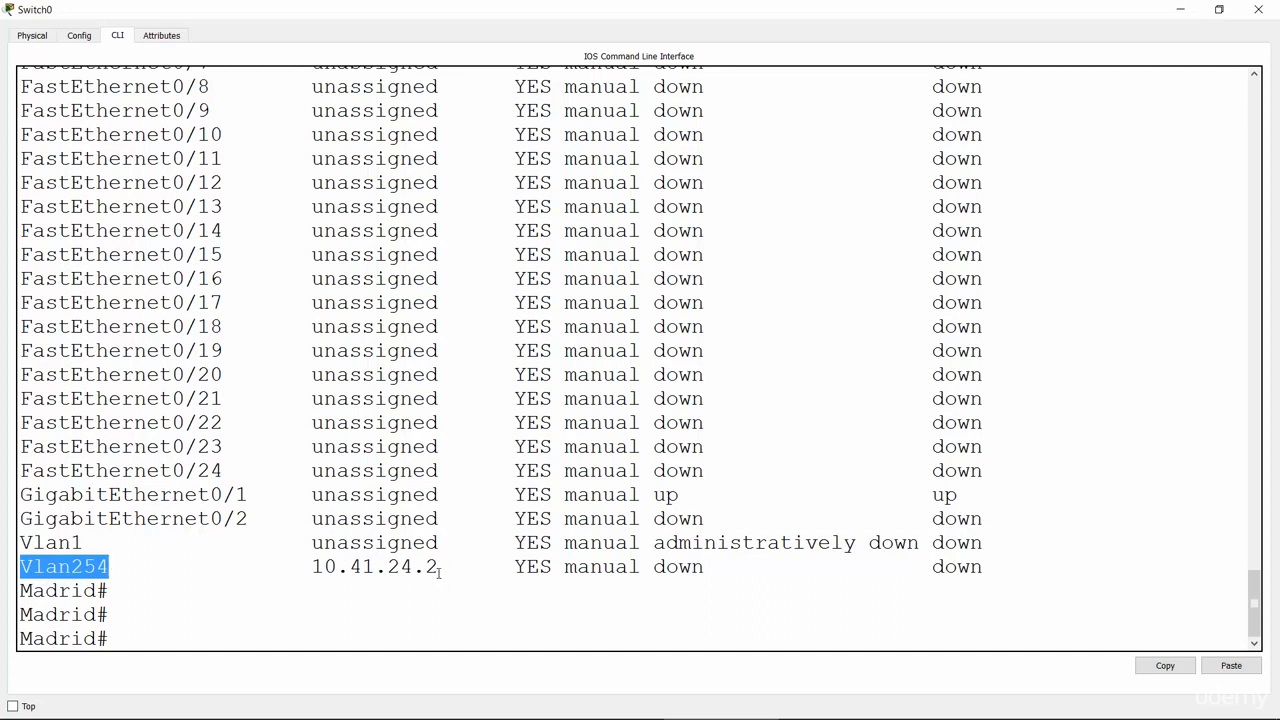
left_click_drag(437, 572, 313, 567)
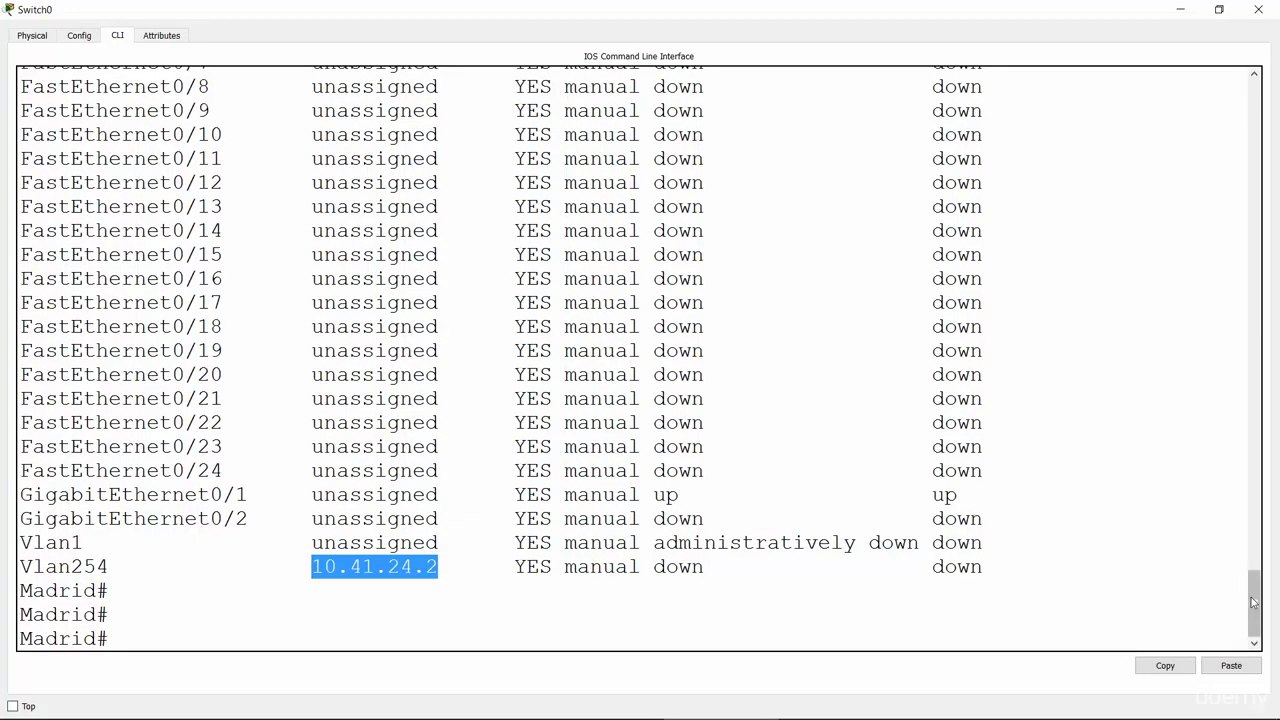
mouse_move(1252, 606)
left_mouse_down()
mouse_move(1250, 567)
mouse_move(1253, 606)
left_mouse_up()
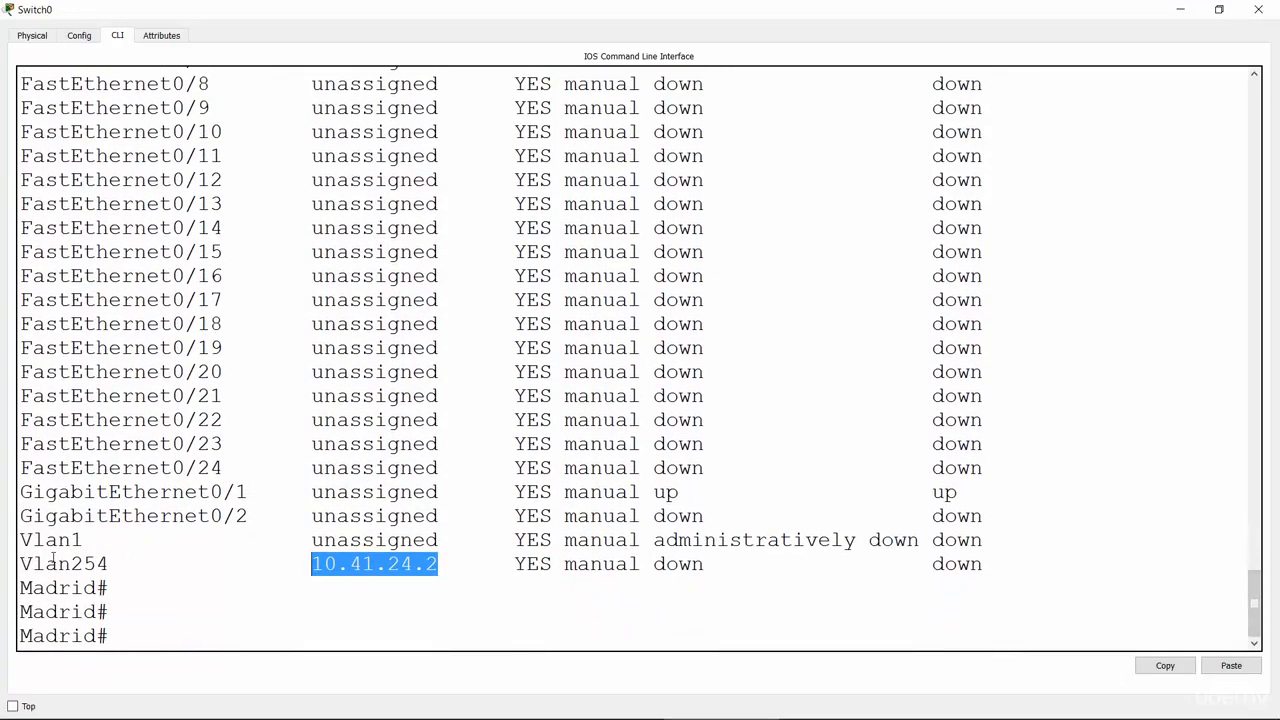
left_click(165, 642)
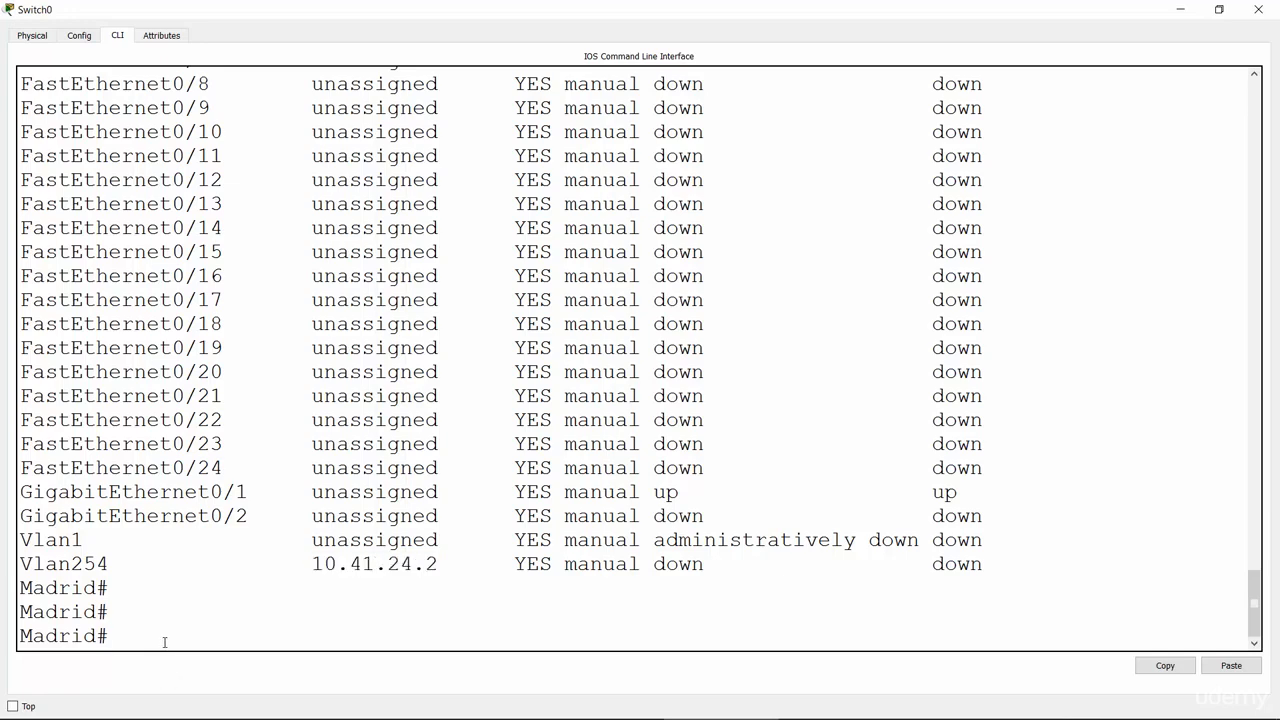
key("Return")
key("Return")
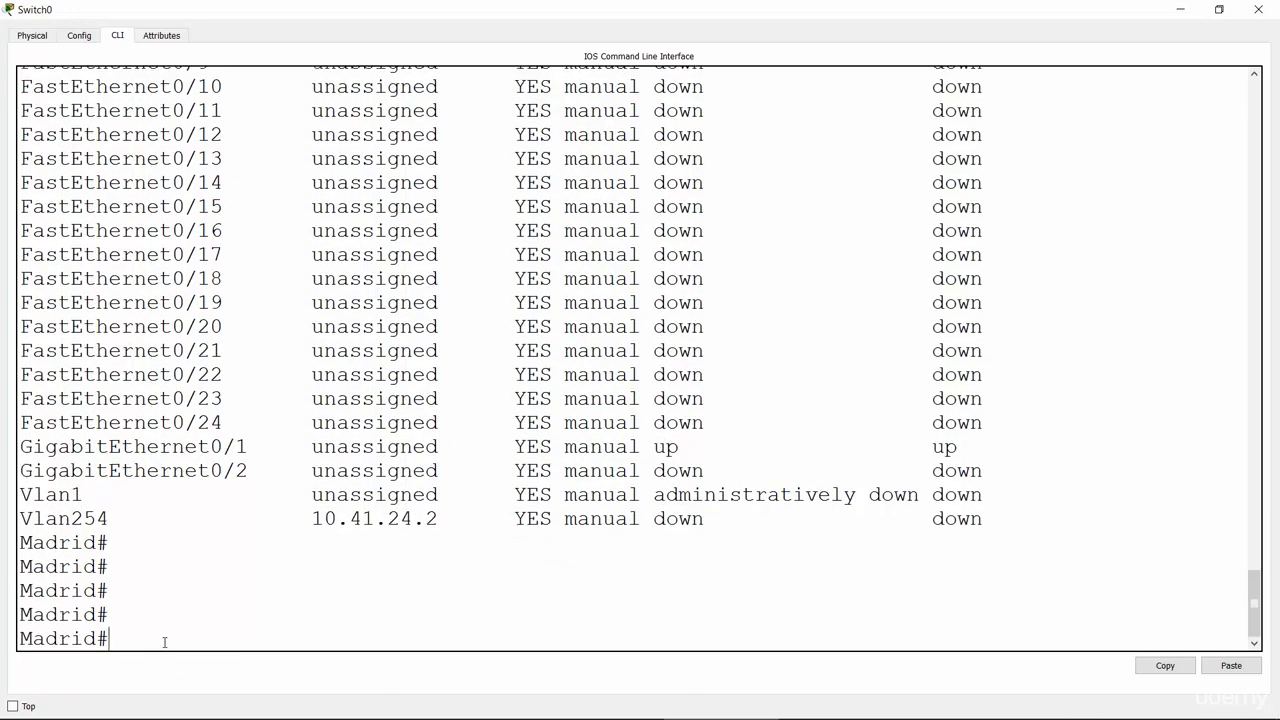
Step: Run show cdp neighbors on the Madrid switch
type("sho")
key("Tab")
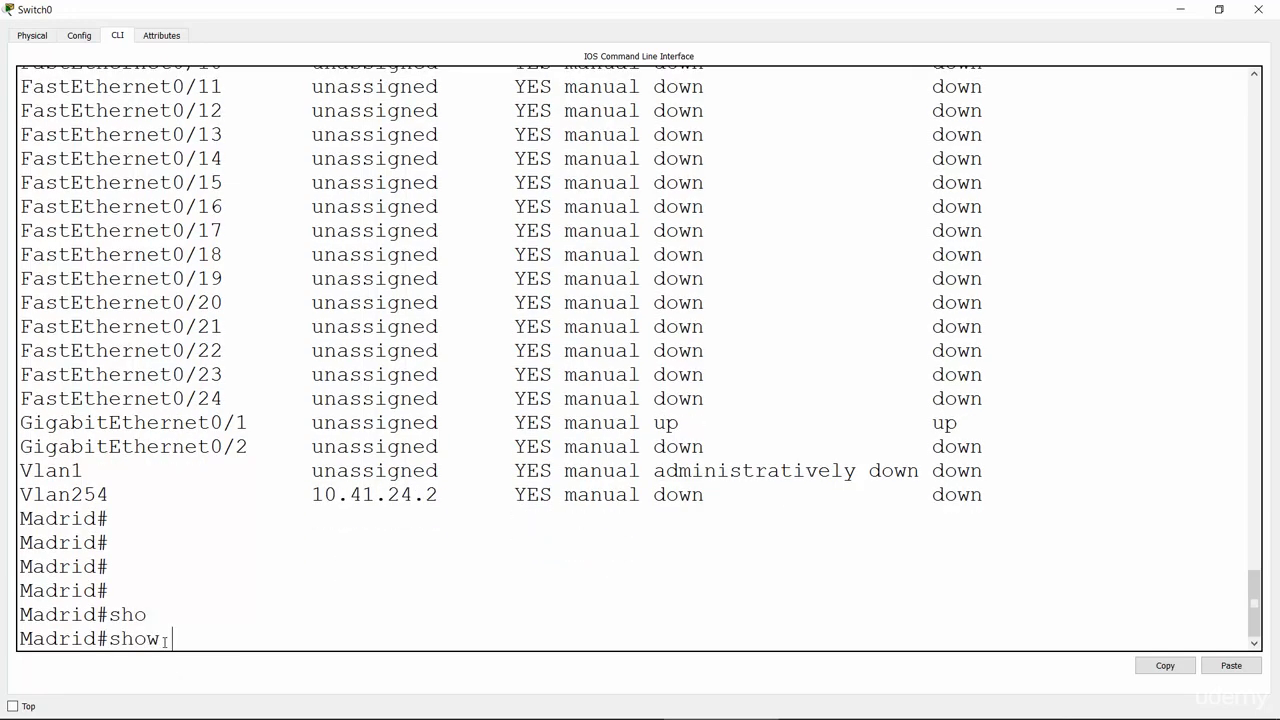
type("cdp nei")
key("Tab")
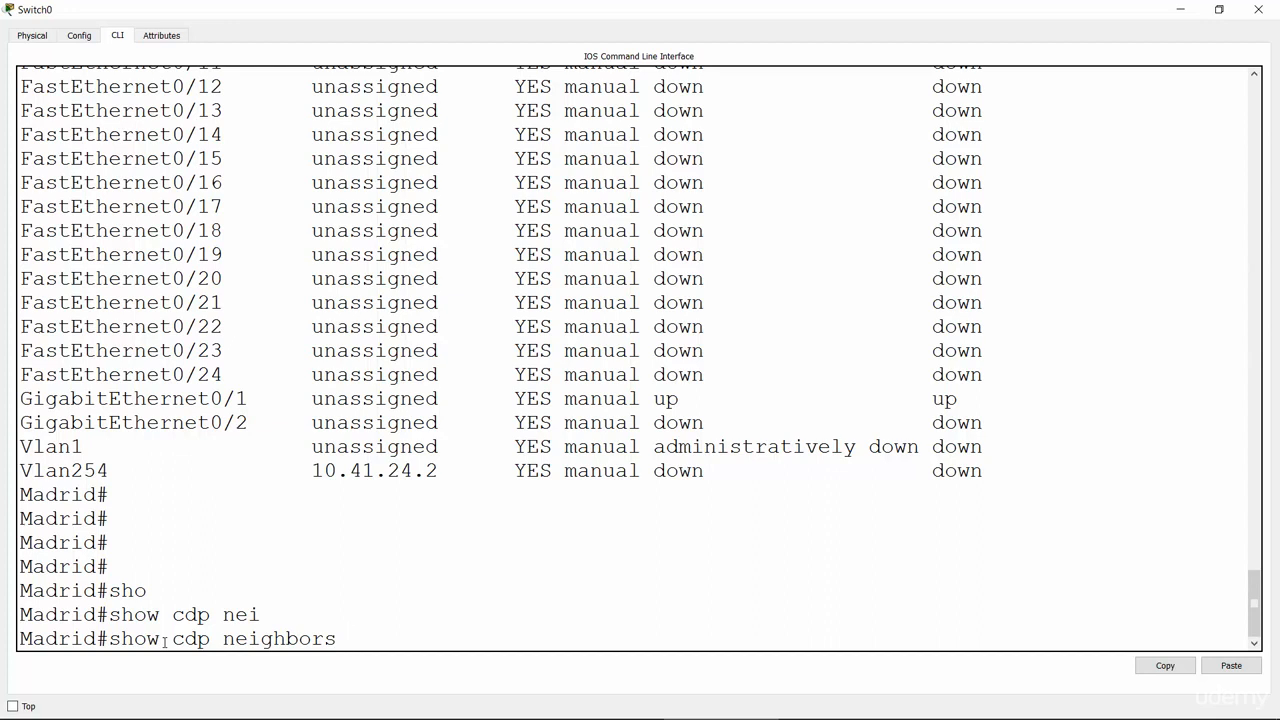
key("Return")
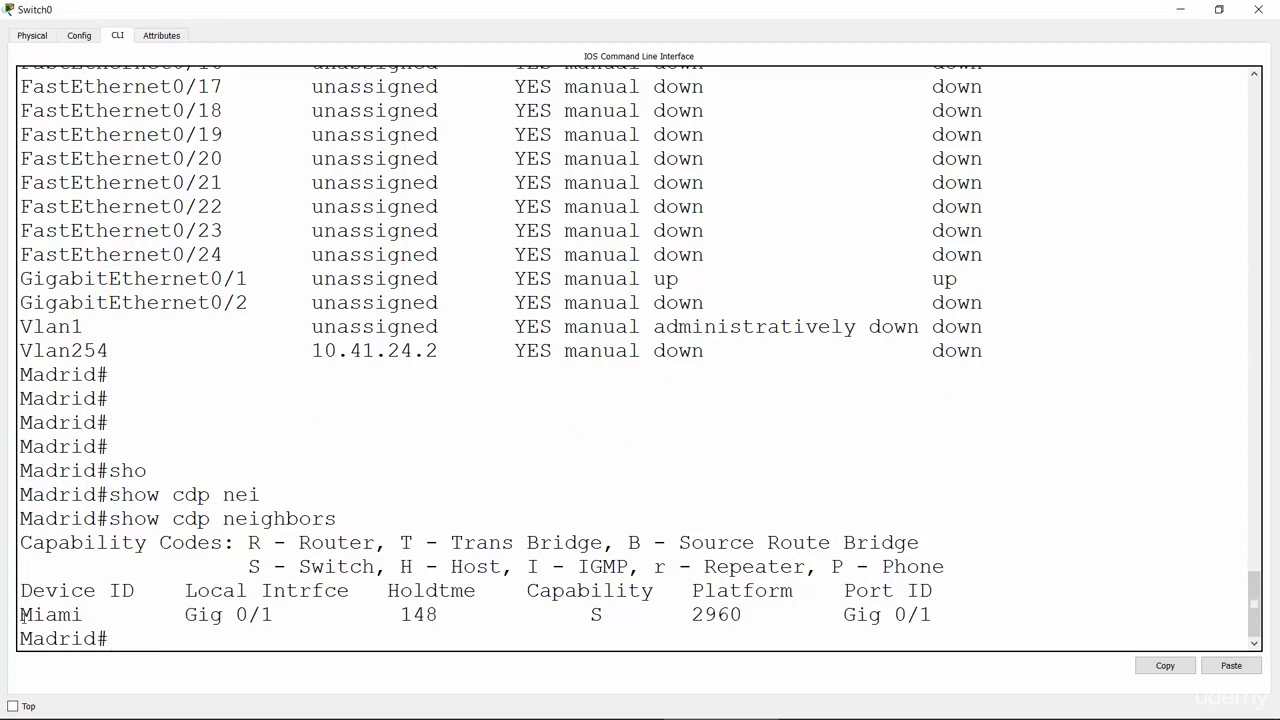
Step: Highlight neighbor Miami, local interface Gig 0/1 and remote port Gig 0/1
left_click_drag(21, 614, 84, 614)
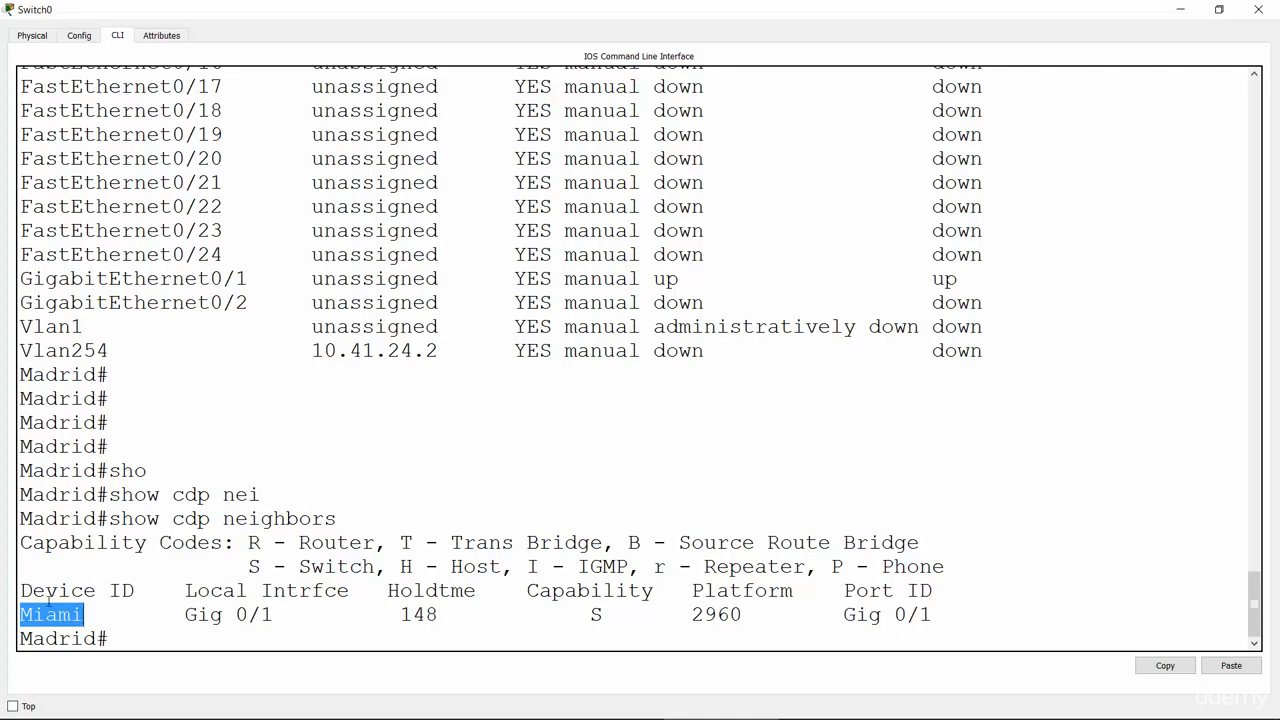
left_click(31, 614)
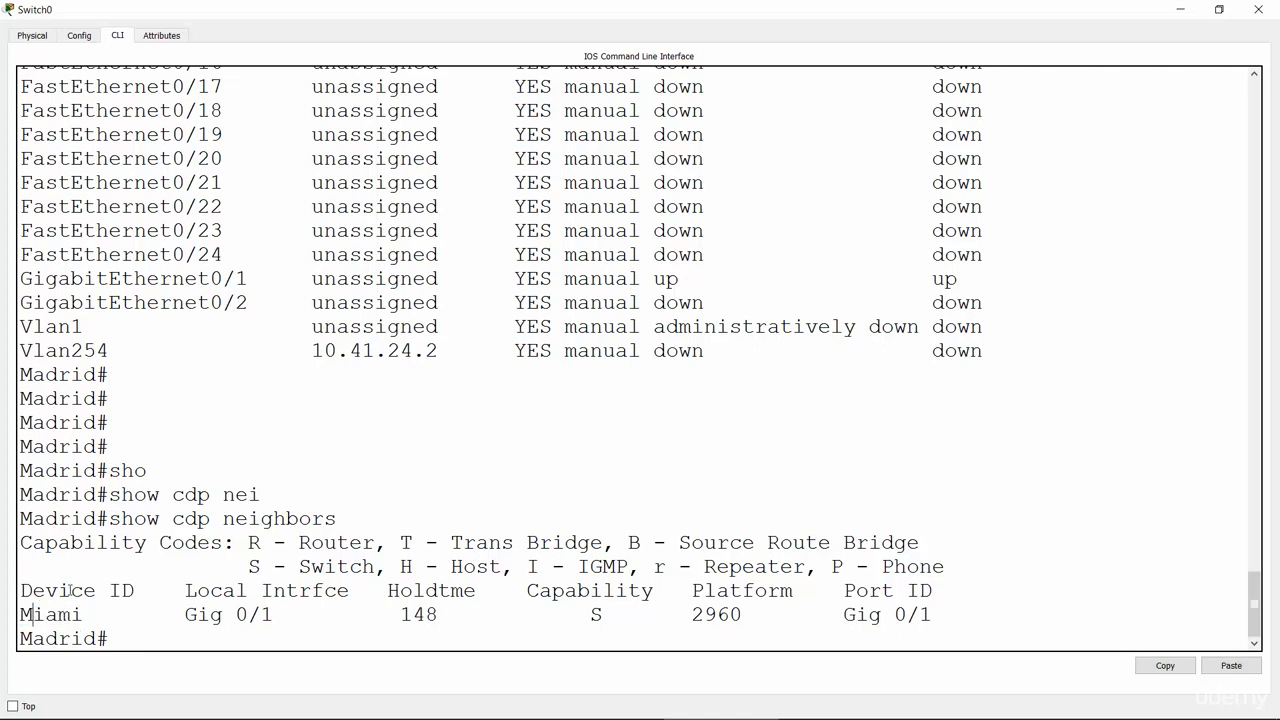
left_click_drag(188, 591, 352, 593)
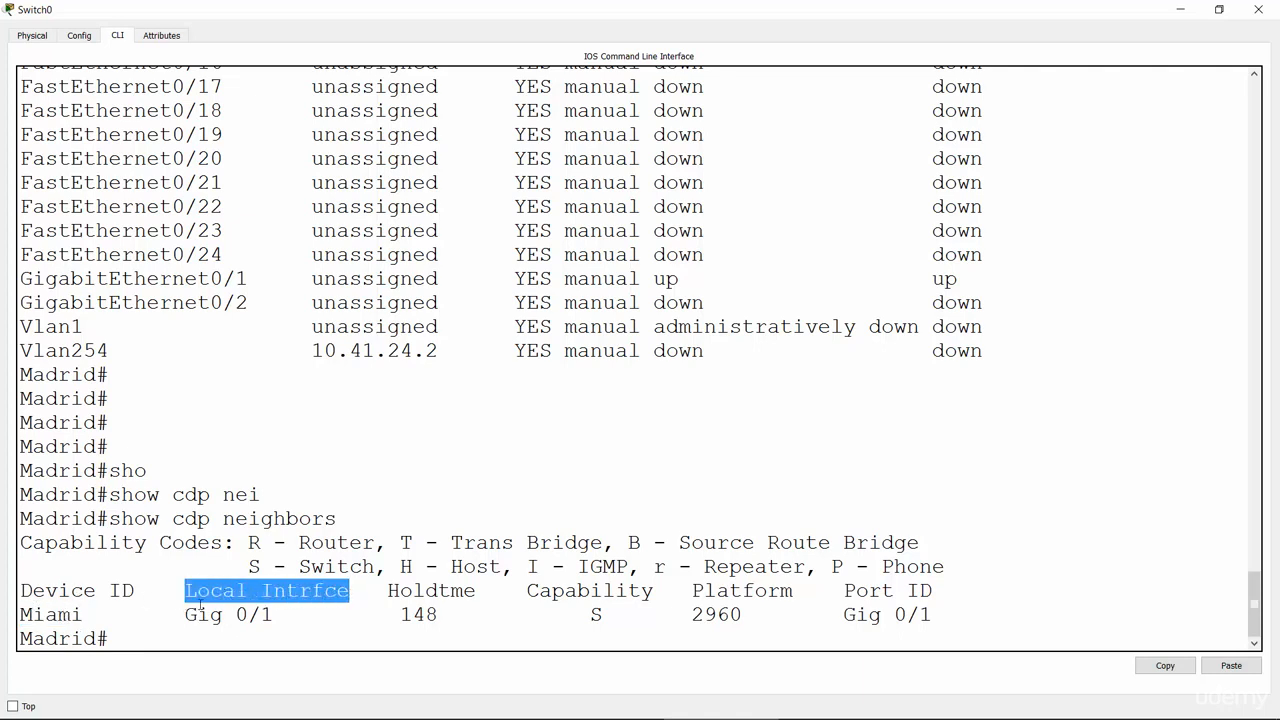
left_click_drag(188, 614, 274, 617)
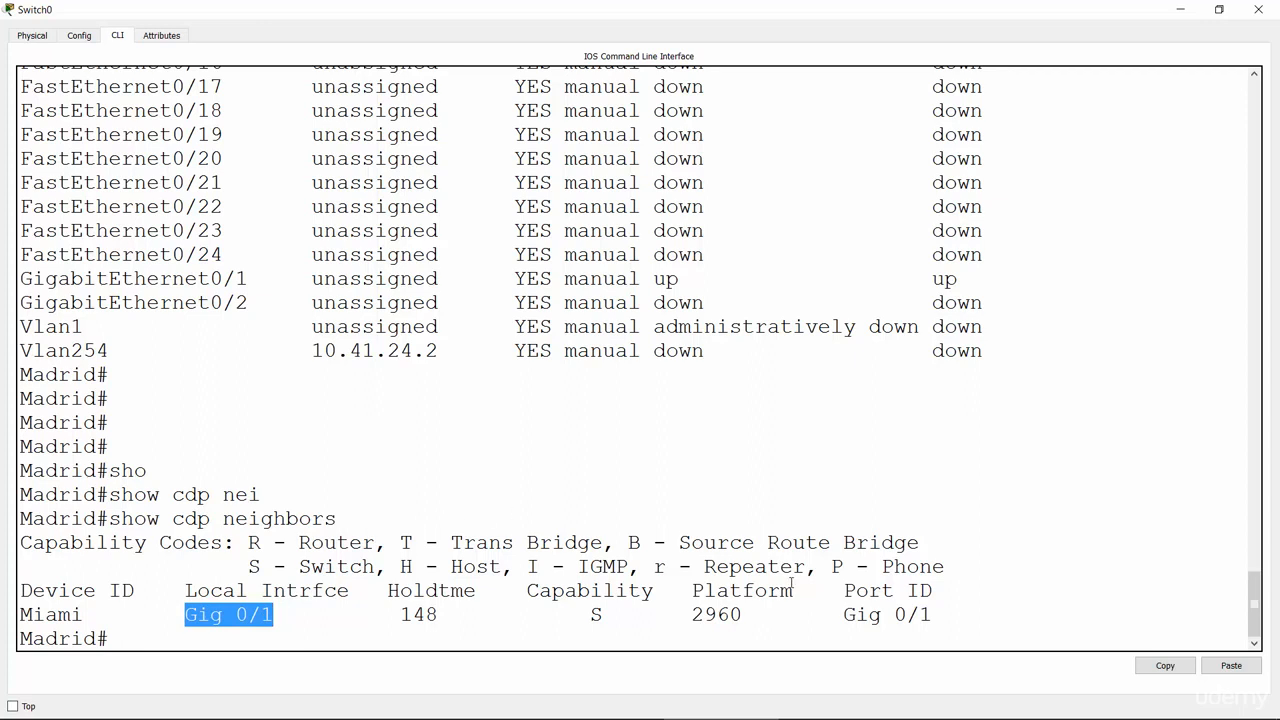
left_click_drag(846, 592, 934, 592)
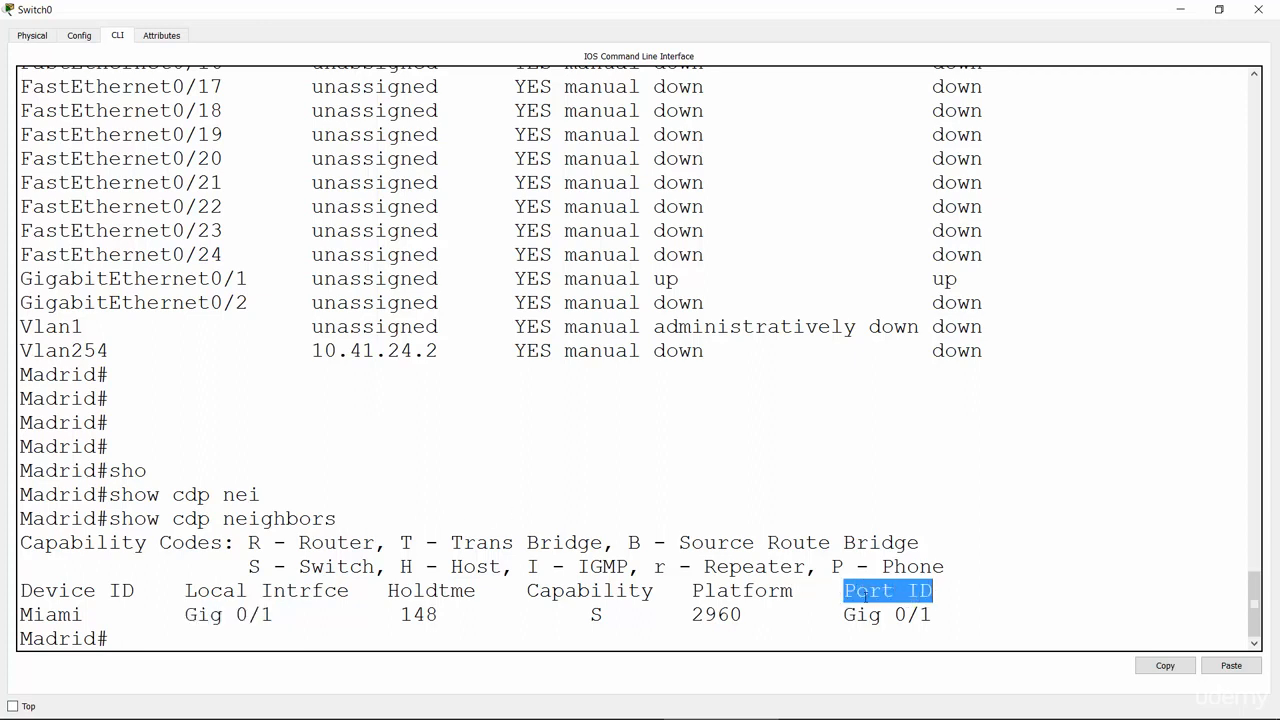
left_click_drag(846, 614, 895, 614)
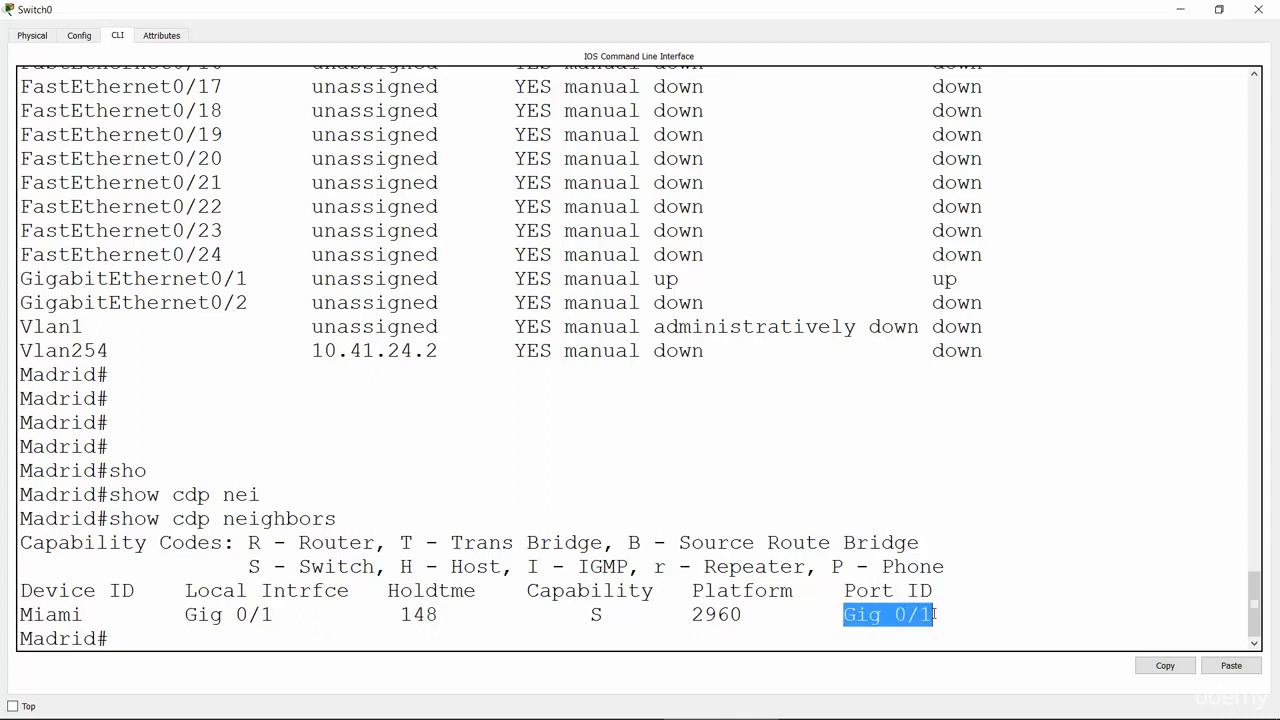